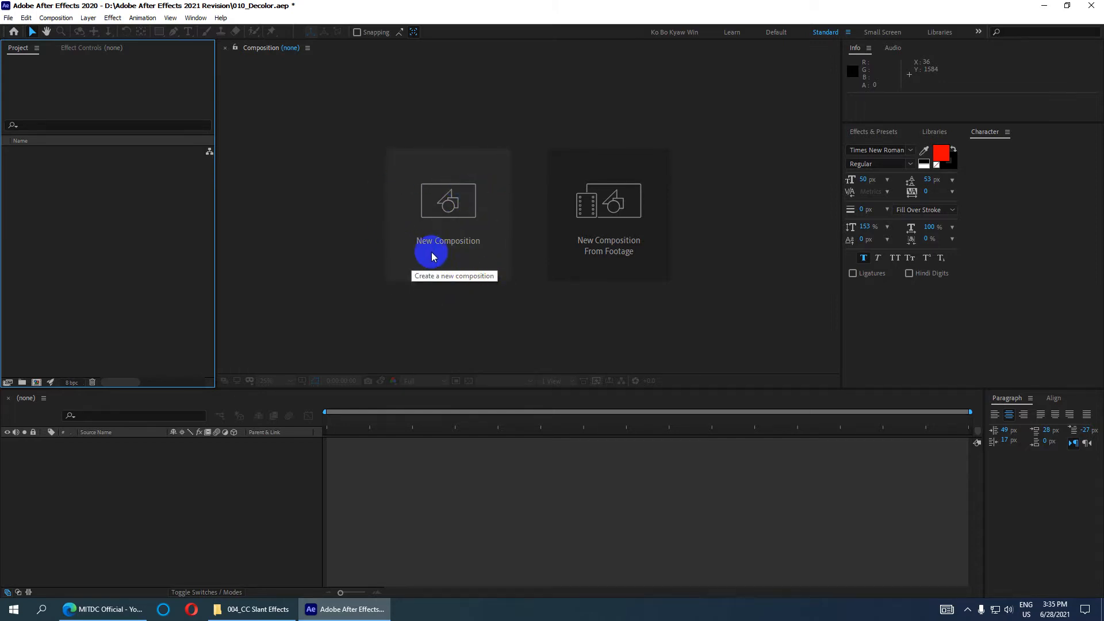
Create a composition named Cinematic Look with the HDTV 1080 29.97 preset, half resolution and a 10-second duration.
{"action": "left_click", "coordinate": [433, 208]}
{"action": "left_click_drag", "start_coordinate": [399, 66], "coordinate": [339, 80]}
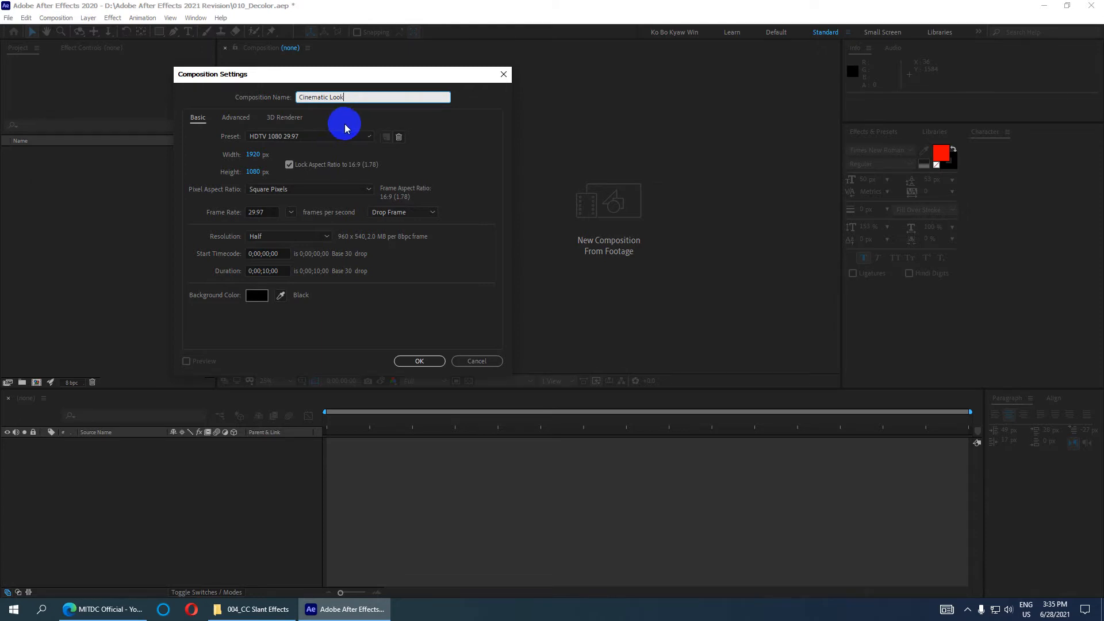
{"action": "left_click_drag", "start_coordinate": [357, 99], "coordinate": [275, 116]}
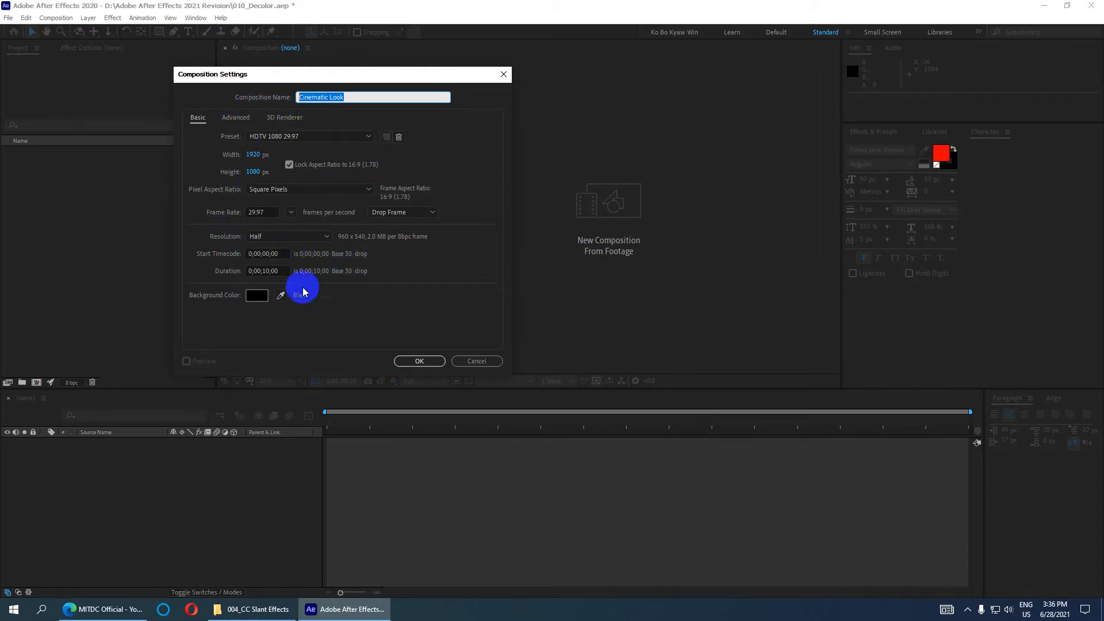
{"action": "left_click", "coordinate": [420, 362]}
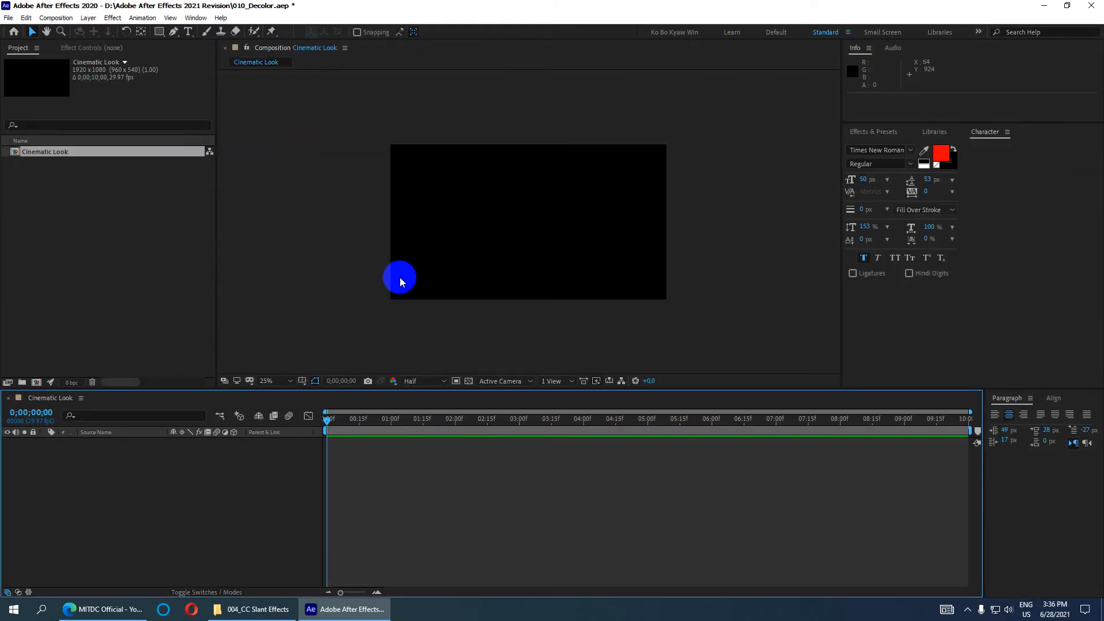
{"action": "key", "text": "period"}
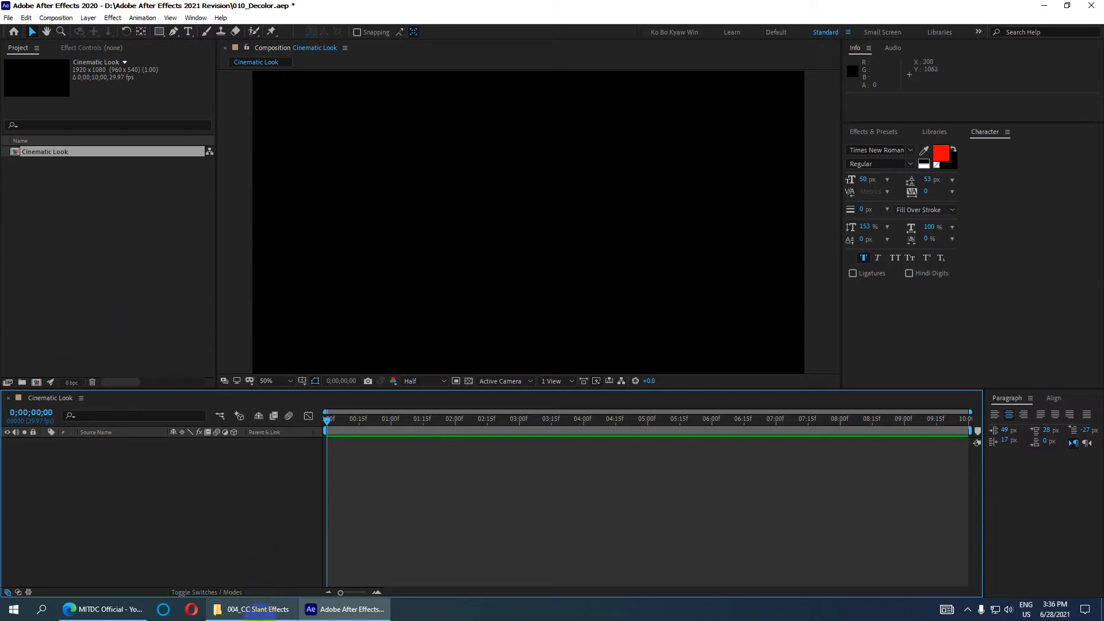
Import grass-png-18.png, Tall Grass.png and the wallpapersden blonde-grass-lie-down JPG from the 004_CC Slant Effects folder into the project.
{"action": "left_click", "coordinate": [253, 609]}
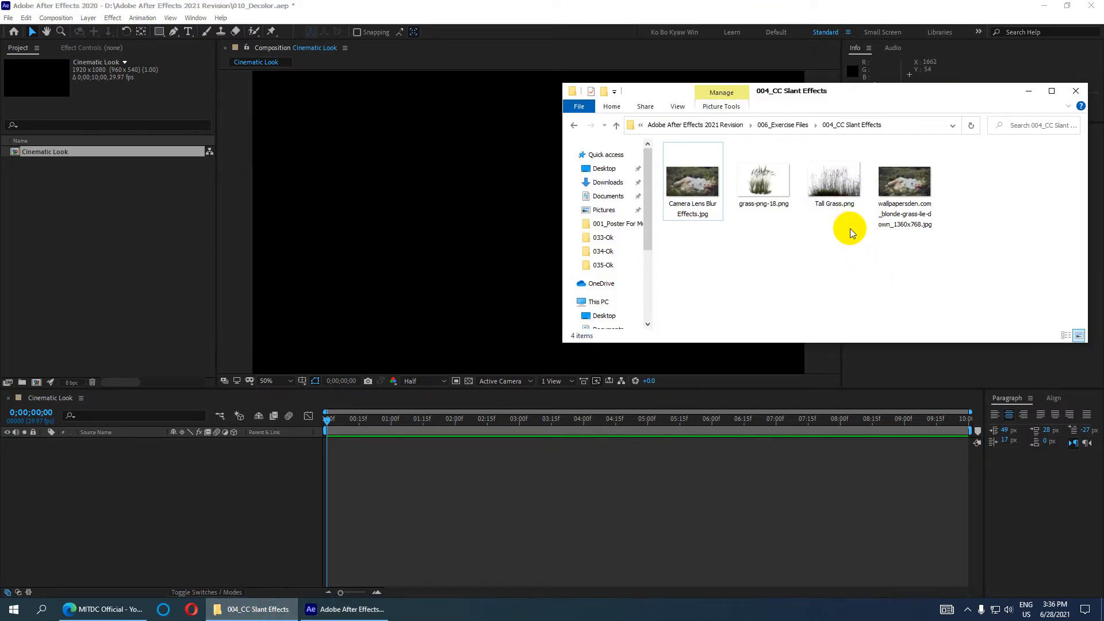
{"action": "left_click_drag", "start_coordinate": [956, 257], "coordinate": [753, 212]}
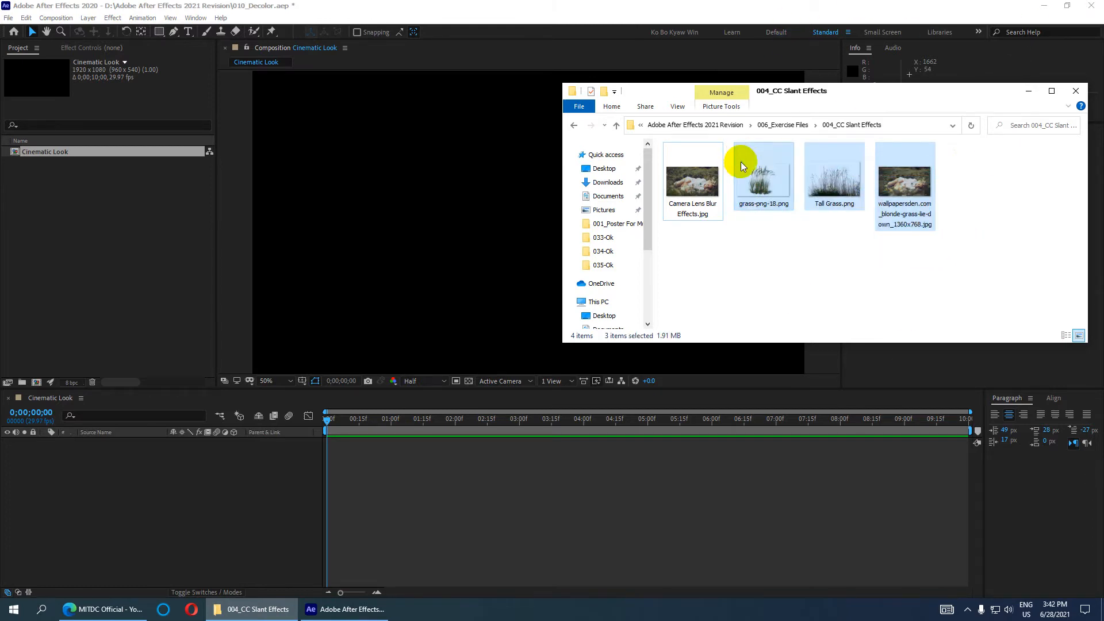
{"action": "left_click_drag", "start_coordinate": [763, 179], "coordinate": [112, 286]}
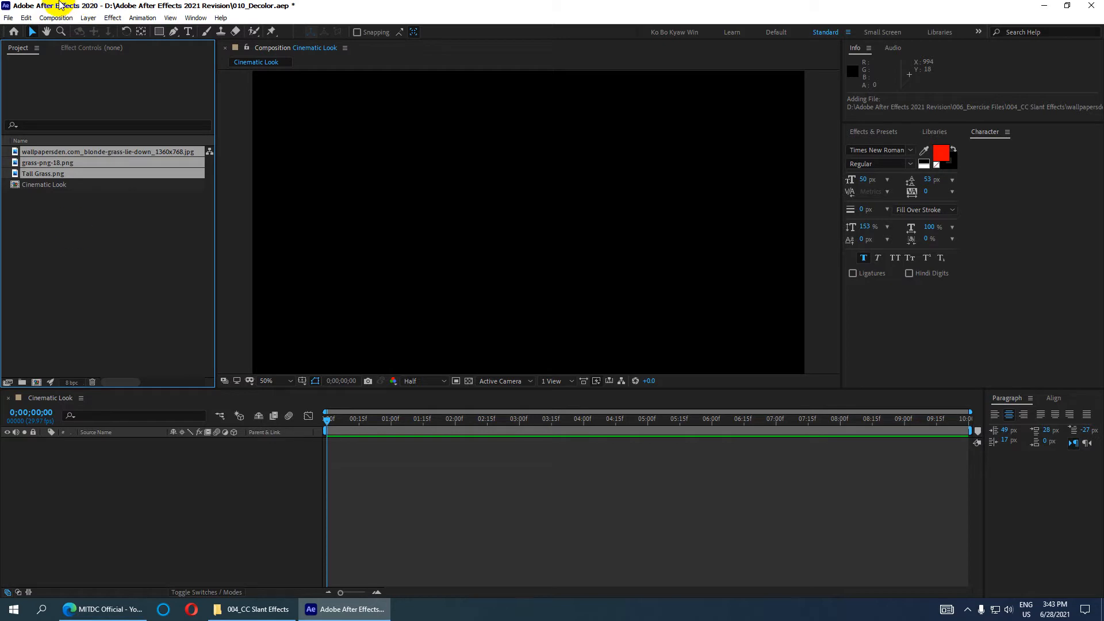
{"action": "left_click", "coordinate": [78, 316]}
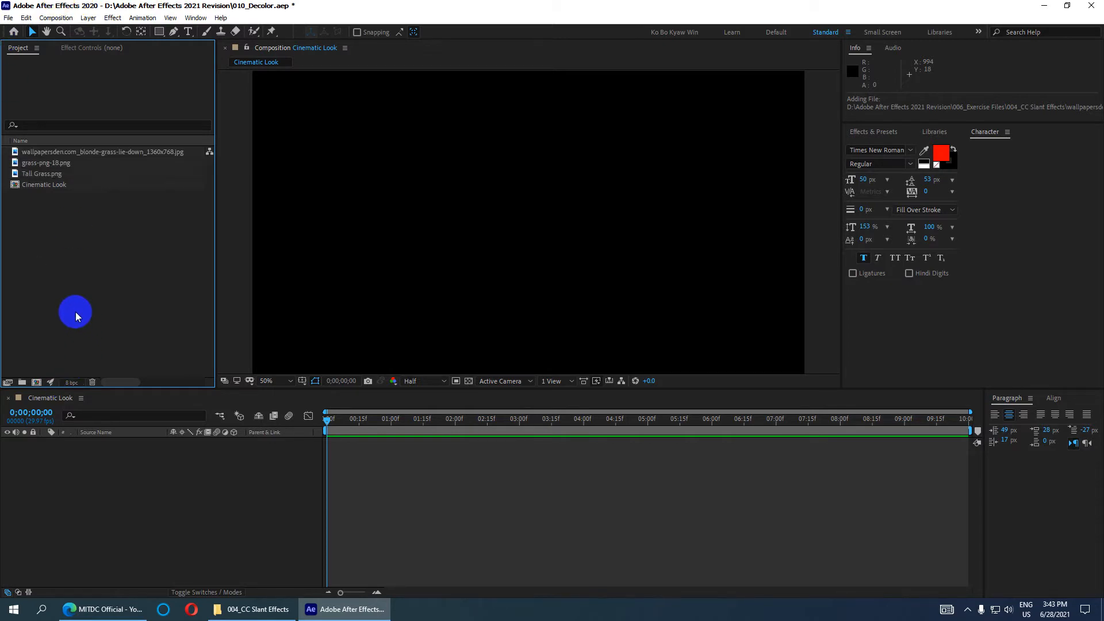
Add the wallpapersden blonde-grass-lie-down photo to the Cinematic Look composition as a layer.
{"action": "left_click_drag", "start_coordinate": [103, 489], "coordinate": [192, 516]}
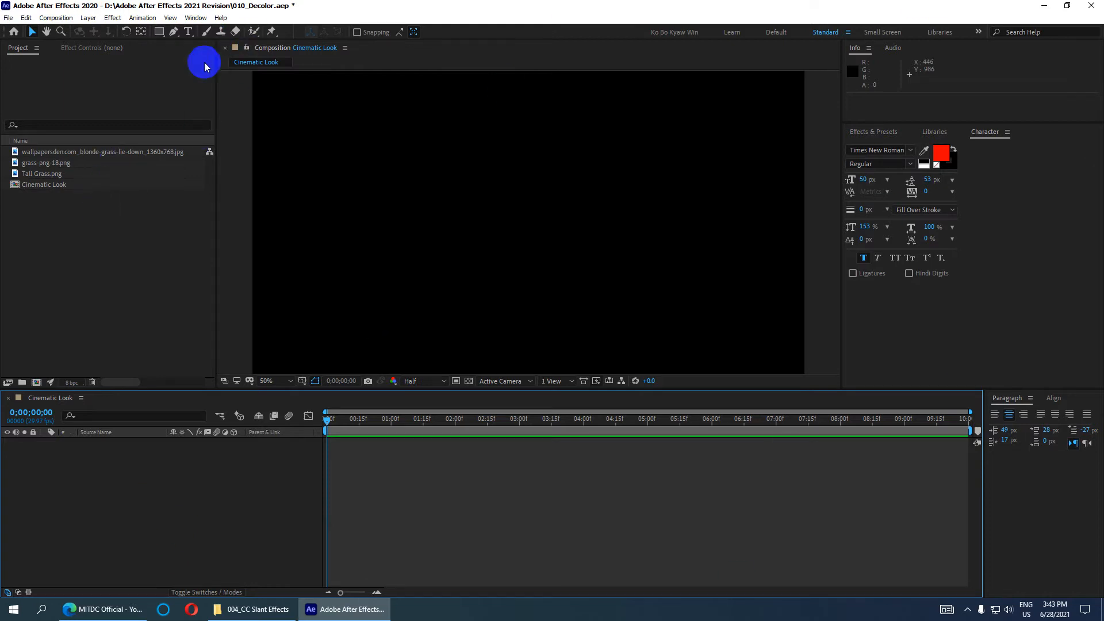
{"action": "left_click", "coordinate": [108, 153]}
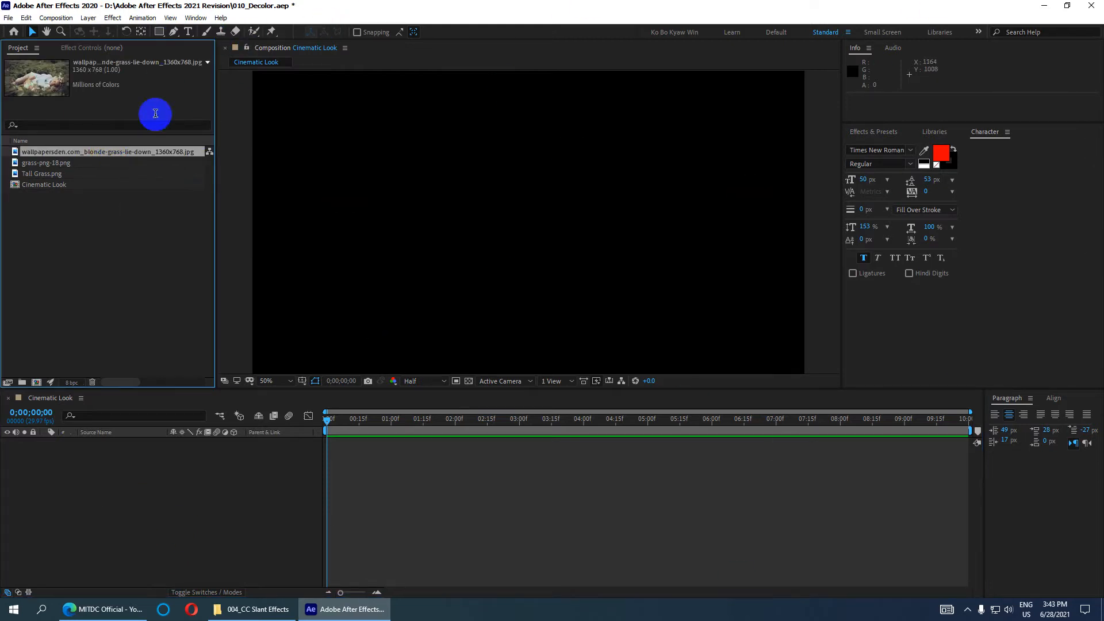
{"action": "left_click_drag", "start_coordinate": [123, 151], "coordinate": [190, 496]}
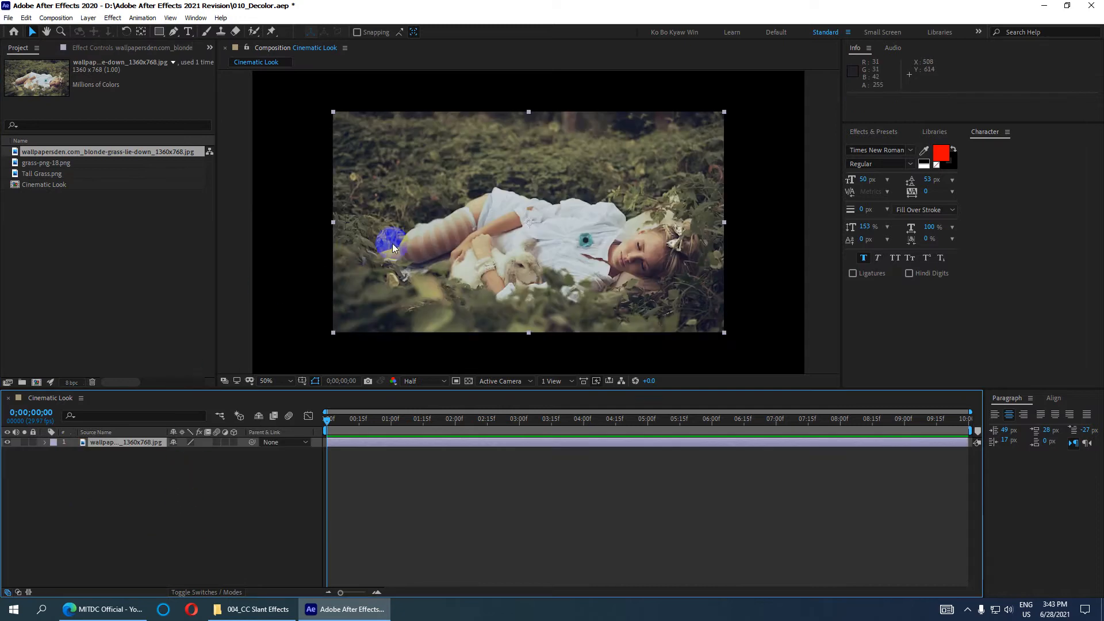
{"action": "key", "text": "comma"}
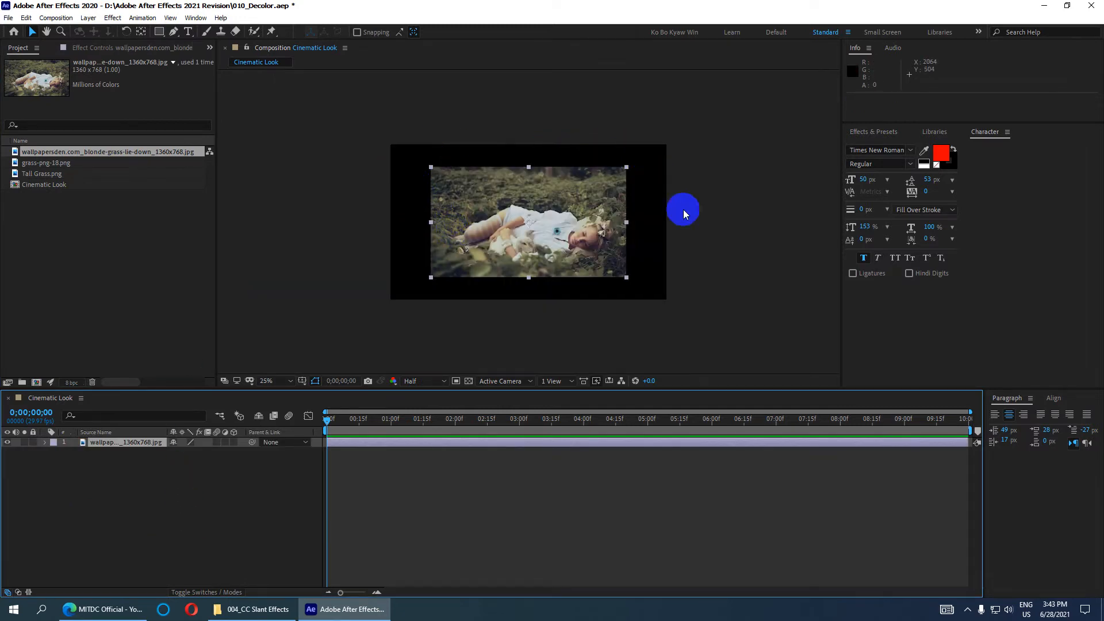
Try fitting the photo layer to the composition and scaling it freehand to about 144%, undoing both attempts.
{"action": "left_click", "coordinate": [555, 254]}
{"action": "key", "text": "ctrl+alt+f"}
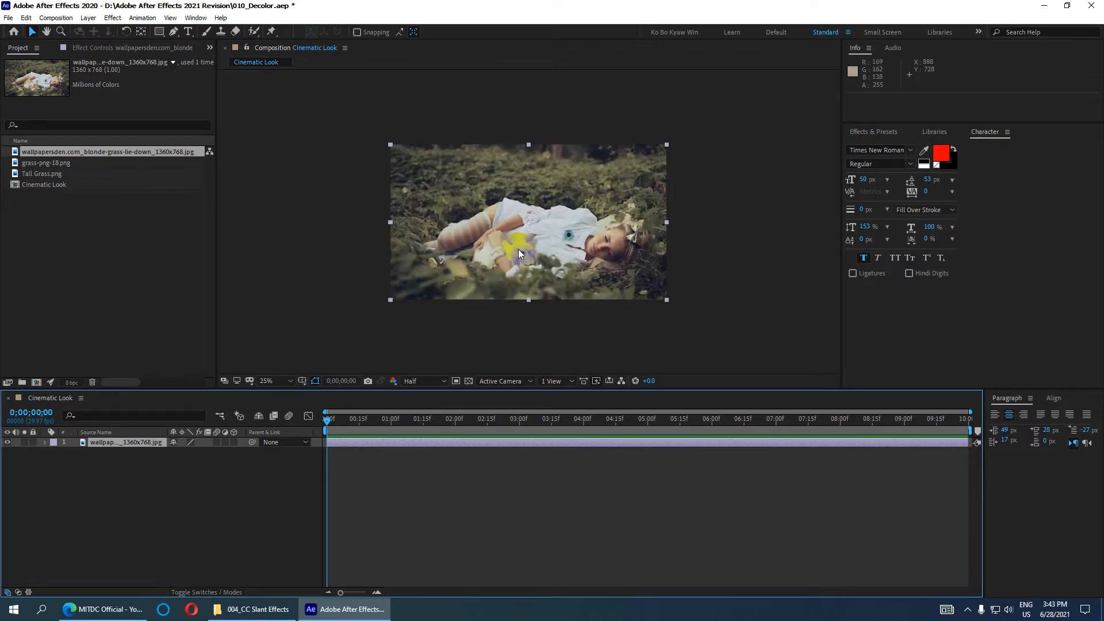
{"action": "scroll", "coordinate": [625, 185], "scroll_direction": "up", "scroll_amount": 2}
{"action": "scroll", "coordinate": [620, 193], "scroll_direction": "down", "scroll_amount": 2}
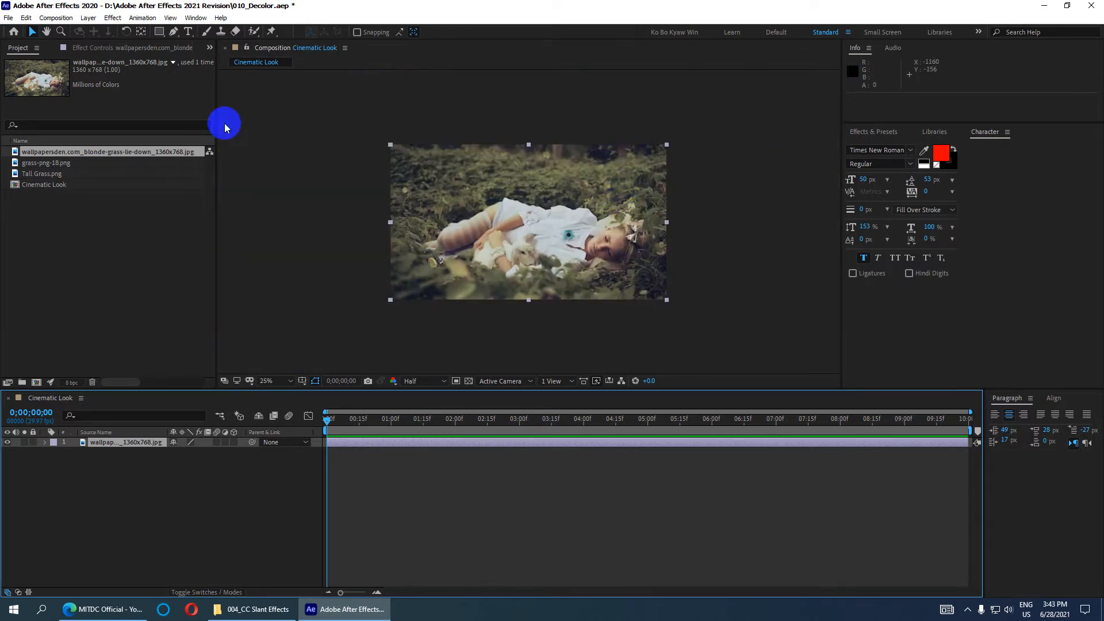
{"action": "scroll", "coordinate": [452, 203], "scroll_direction": "up", "scroll_amount": 2}
{"action": "scroll", "coordinate": [341, 119], "scroll_direction": "down", "scroll_amount": 4}
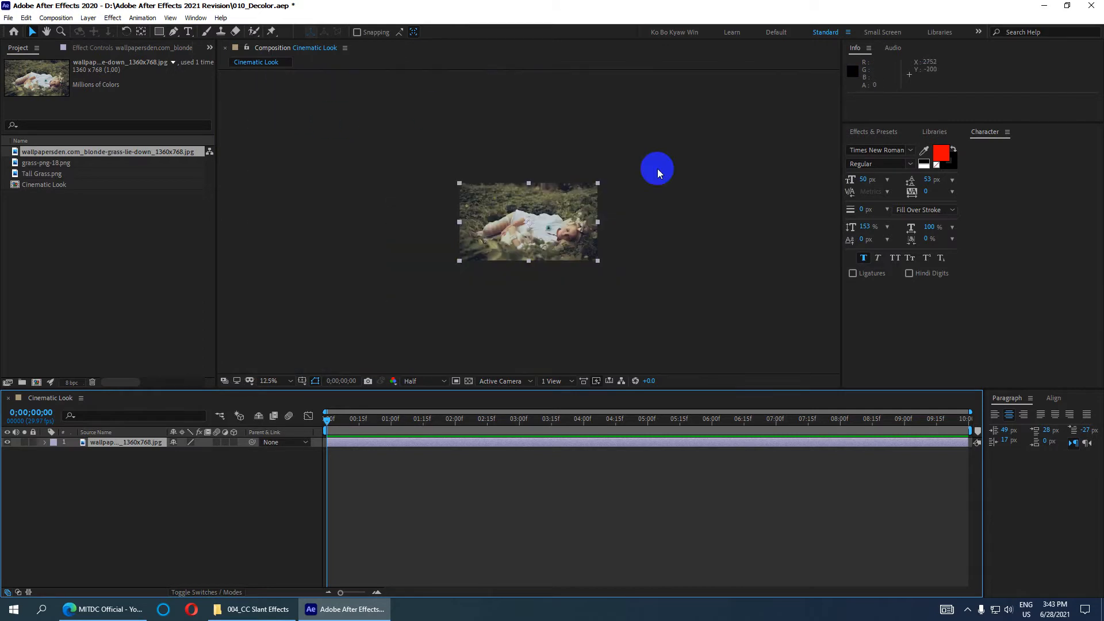
{"action": "scroll", "coordinate": [564, 210], "scroll_direction": "up", "scroll_amount": 2}
{"action": "scroll", "coordinate": [565, 208], "scroll_direction": "up", "scroll_amount": 2}
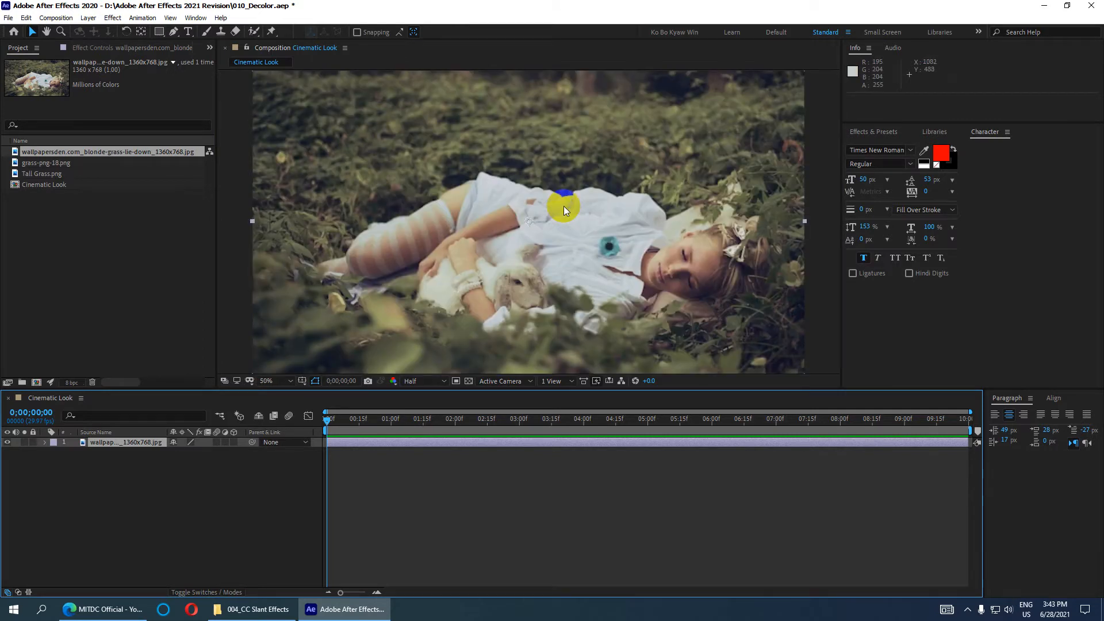
{"action": "scroll", "coordinate": [564, 208], "scroll_direction": "down", "scroll_amount": 2}
{"action": "key", "text": "ctrl+z"}
{"action": "scroll", "coordinate": [559, 212], "scroll_direction": "up", "scroll_amount": 1}
{"action": "scroll", "coordinate": [559, 211], "scroll_direction": "down", "scroll_amount": 1}
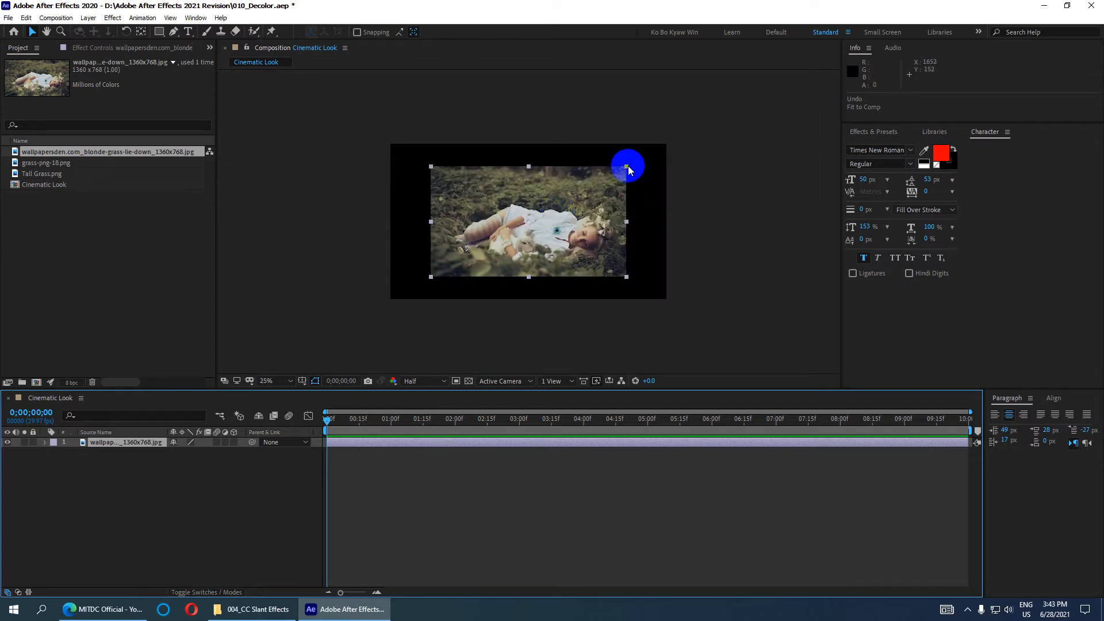
{"action": "left_click_drag", "start_coordinate": [627, 167], "coordinate": [709, 142]}
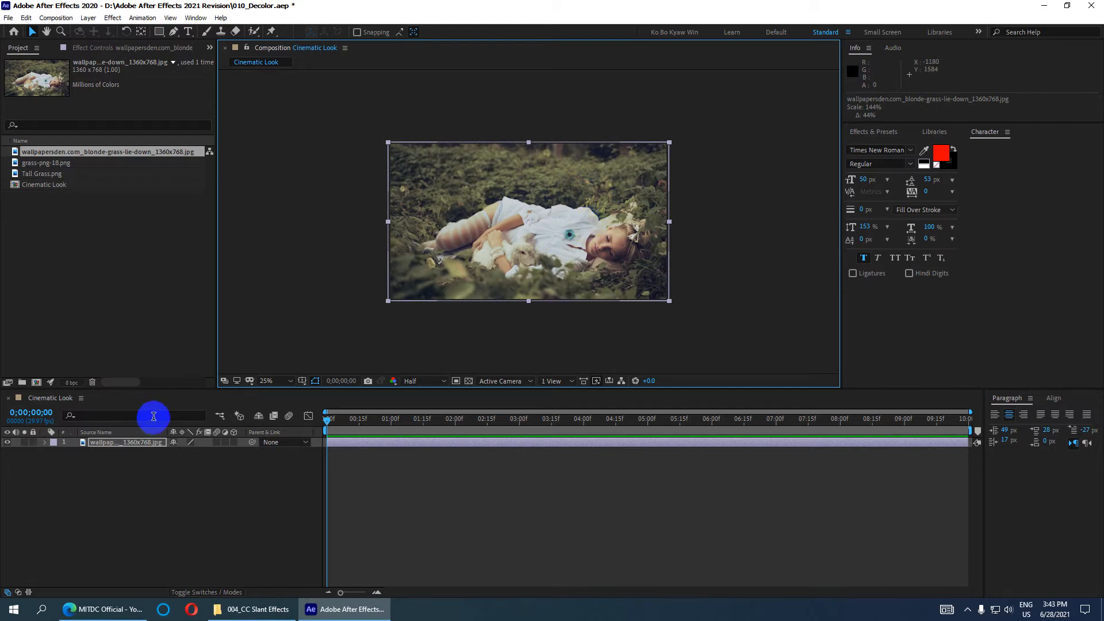
{"action": "key", "text": "ctrl+z"}
Set the photo layer's scale to 150% and save the project.
{"action": "left_click", "coordinate": [127, 444]}
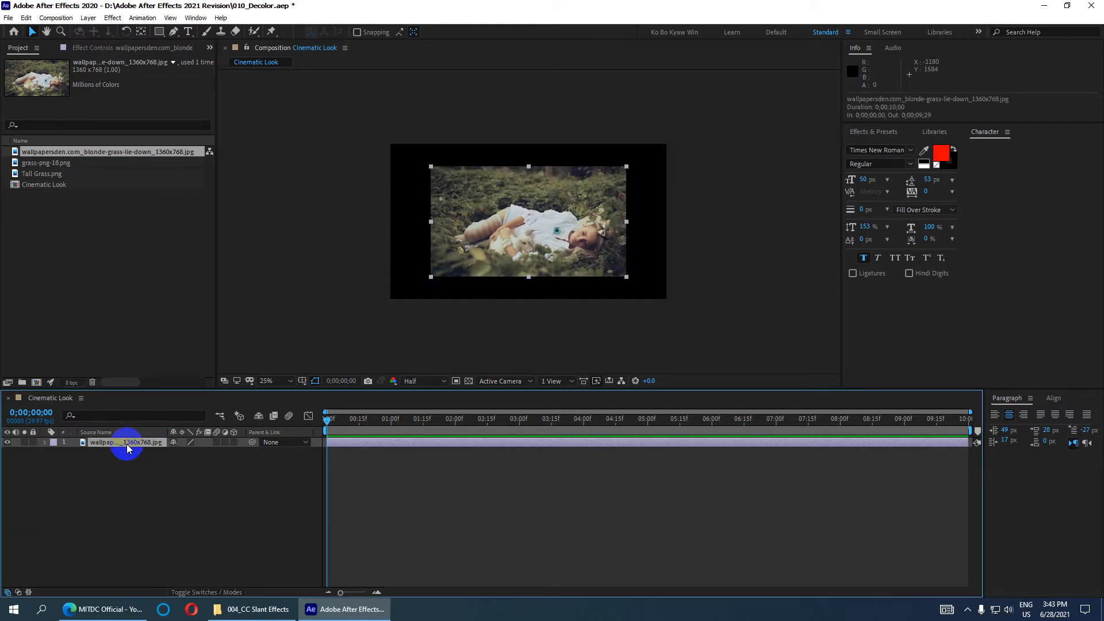
{"action": "left_click_drag", "start_coordinate": [202, 452], "coordinate": [207, 439]}
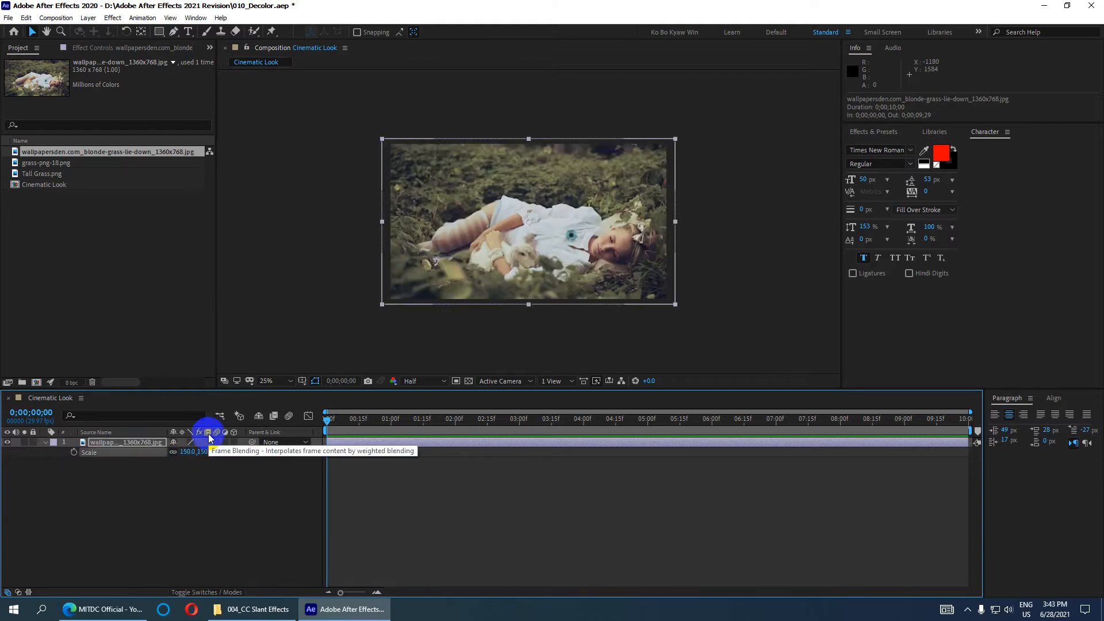
{"action": "key", "text": "ctrl+s"}
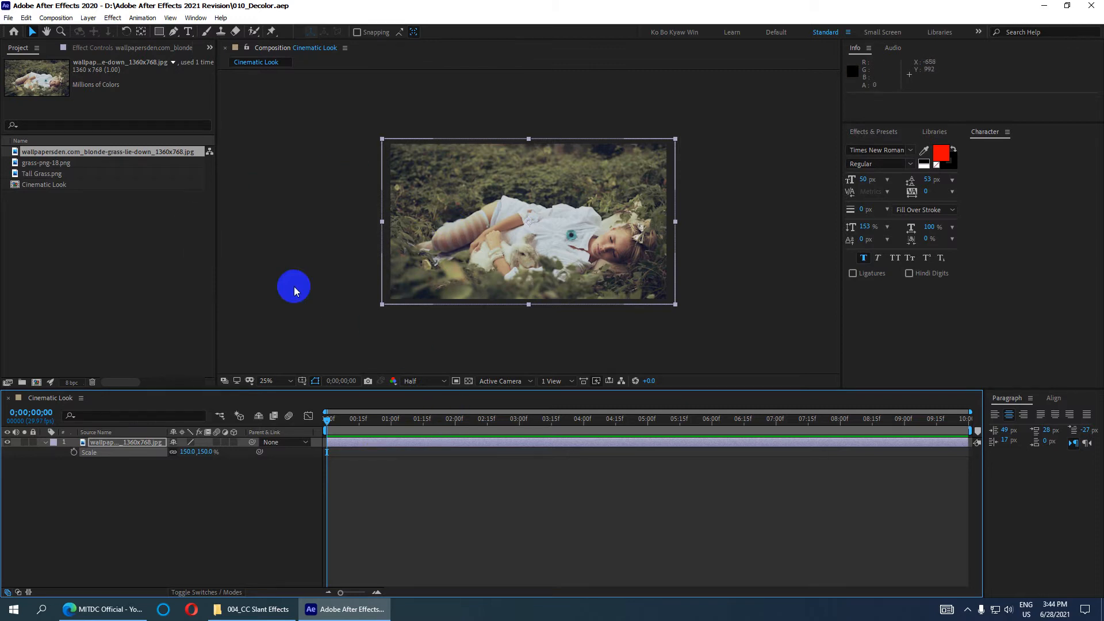
Add grass-png-18.png above the photo layer and place it in the picture's lower-left corner at about 216, 804.
{"action": "left_click", "coordinate": [34, 164]}
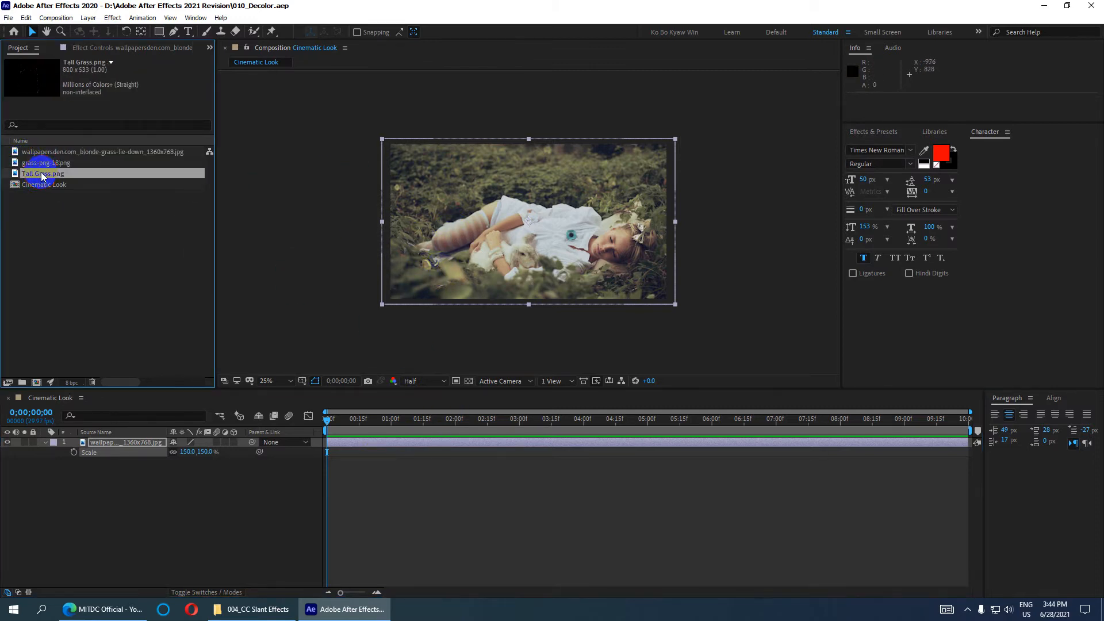
{"action": "left_click_drag", "start_coordinate": [49, 160], "coordinate": [140, 443]}
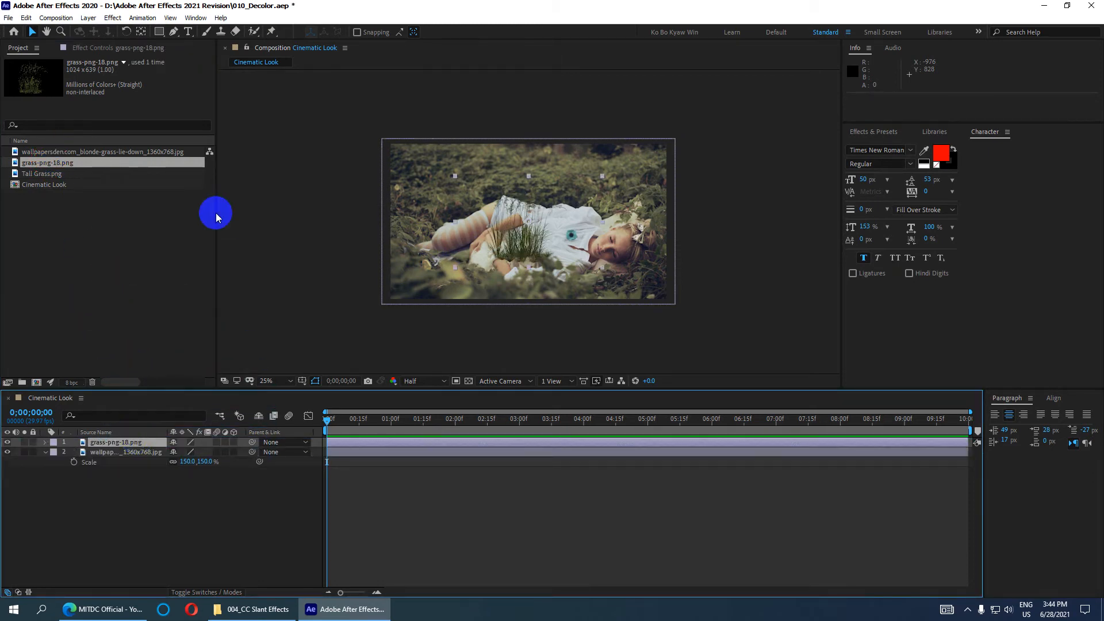
{"action": "left_click_drag", "start_coordinate": [517, 251], "coordinate": [411, 286]}
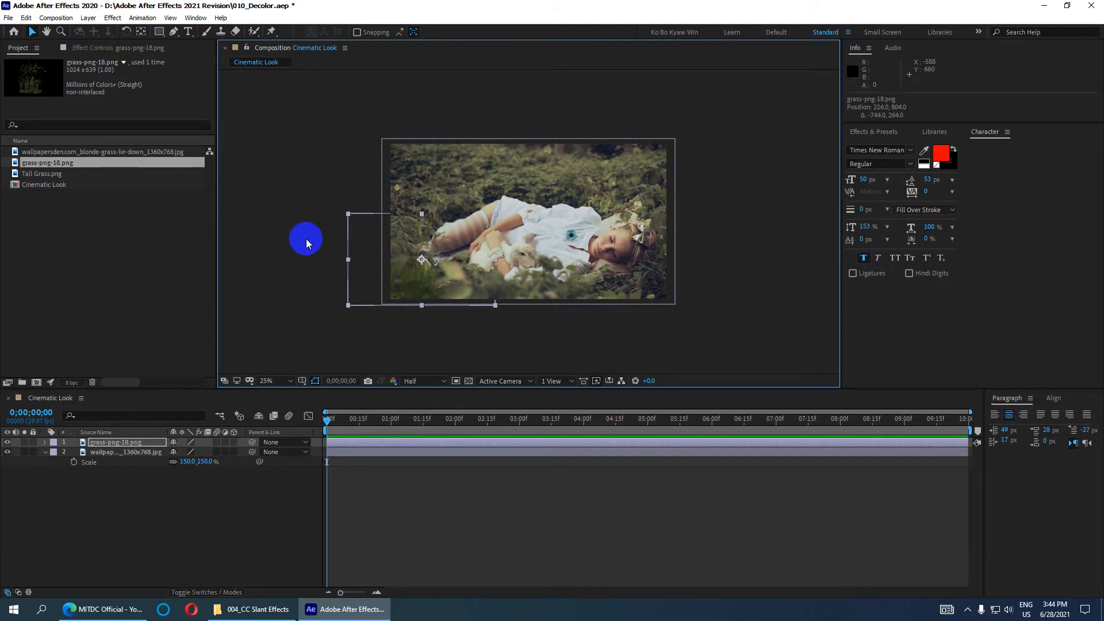
Add Tall Grass.png as the top layer, place it at about 728, 844 and scale it to about 113% by 108%.
{"action": "left_click", "coordinate": [46, 175]}
{"action": "left_click_drag", "start_coordinate": [49, 179], "coordinate": [528, 286]}
{"action": "left_click_drag", "start_coordinate": [526, 284], "coordinate": [487, 282]}
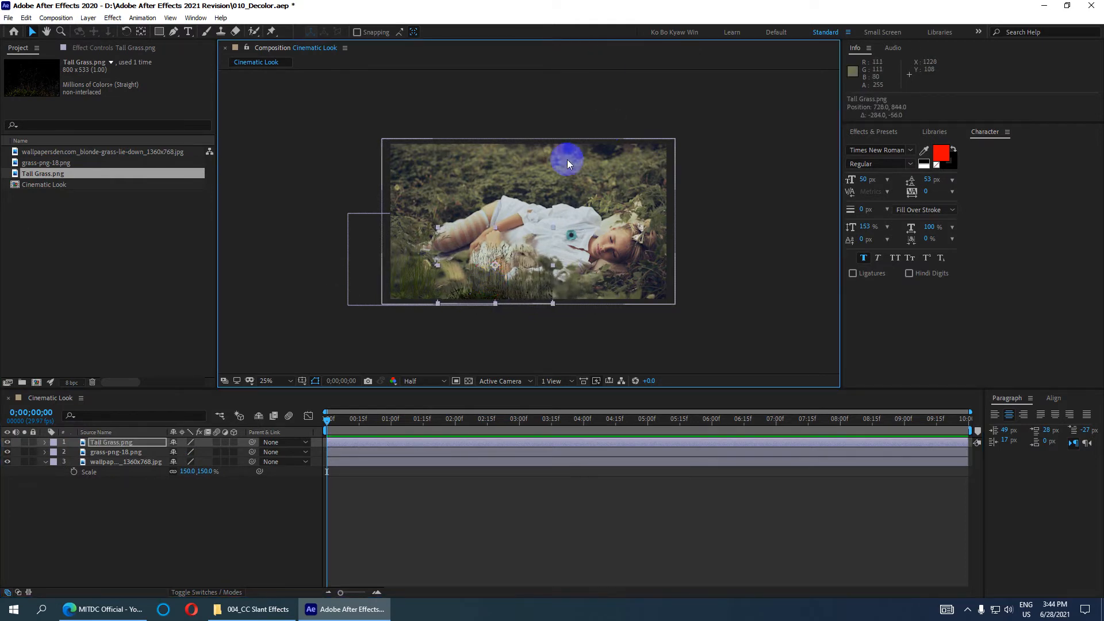
{"action": "left_click_drag", "start_coordinate": [553, 227], "coordinate": [561, 224]}
{"action": "key", "text": "period"}
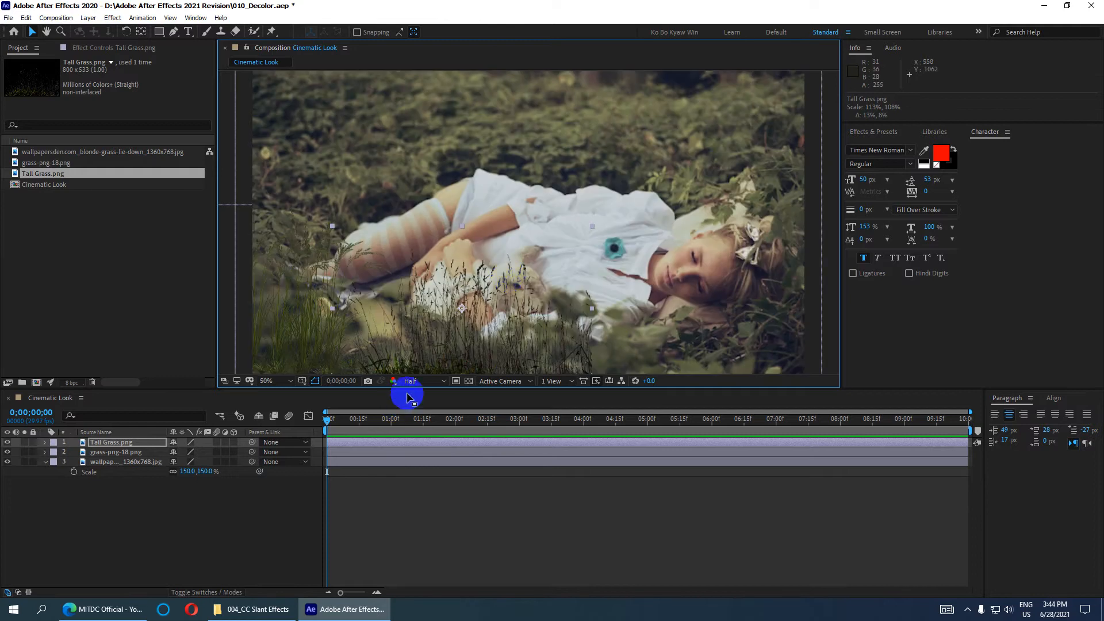
Duplicate the grass-png-18.png layer, scale the copy down and place it in the picture's lower-right corner.
{"action": "left_click_drag", "start_coordinate": [409, 389], "coordinate": [409, 460]}
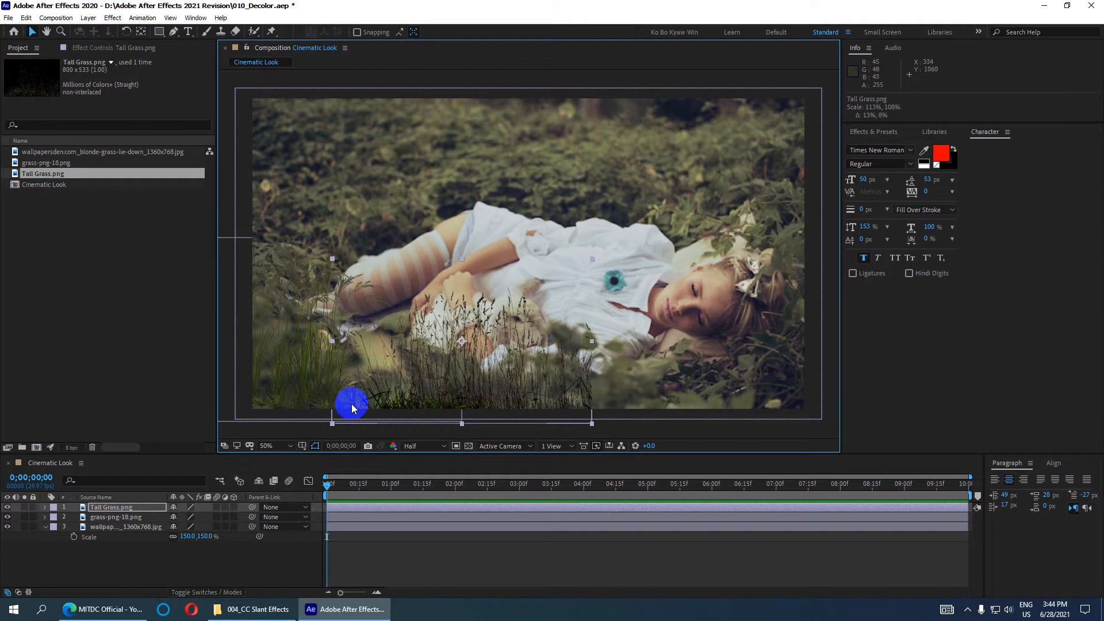
{"action": "left_click", "coordinate": [102, 516]}
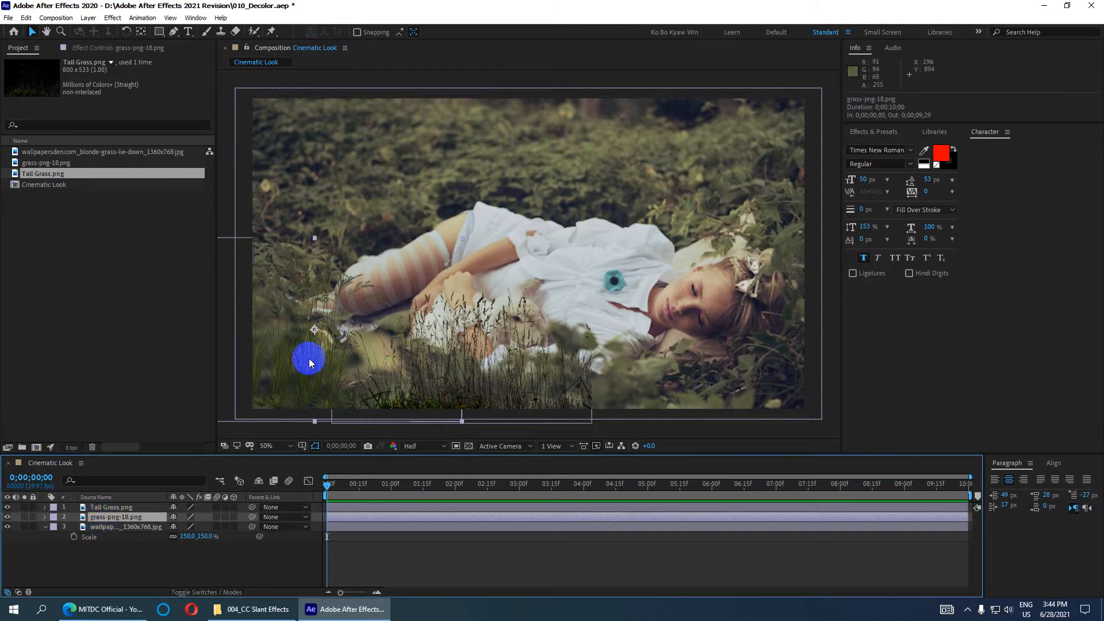
{"action": "left_click", "coordinate": [27, 18]}
{"action": "left_click", "coordinate": [51, 166]}
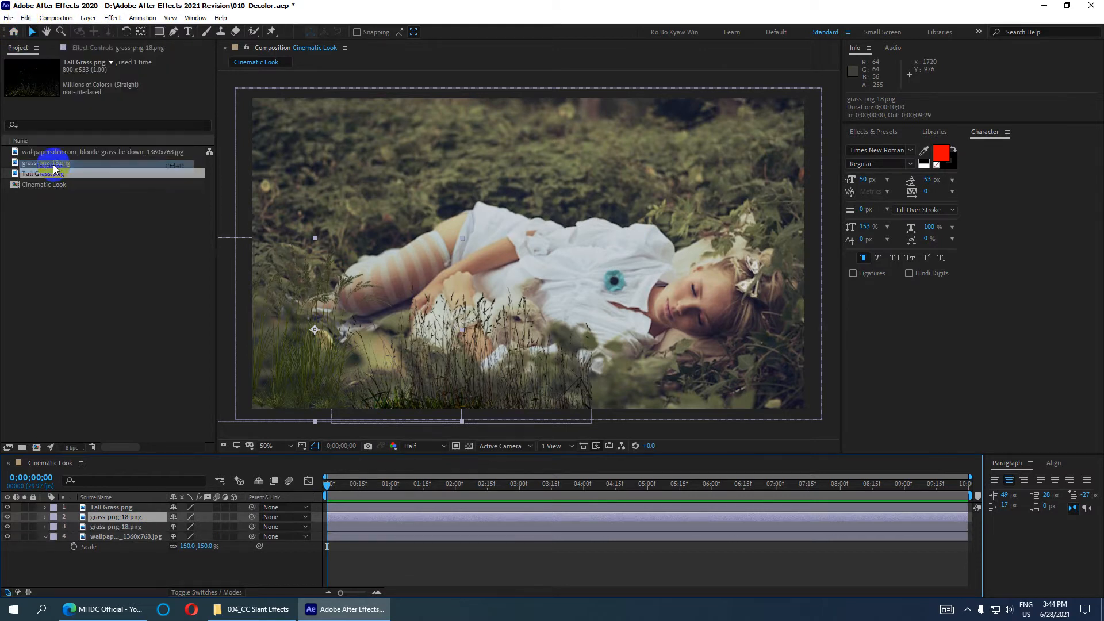
{"action": "left_click_drag", "start_coordinate": [314, 386], "coordinate": [627, 364]}
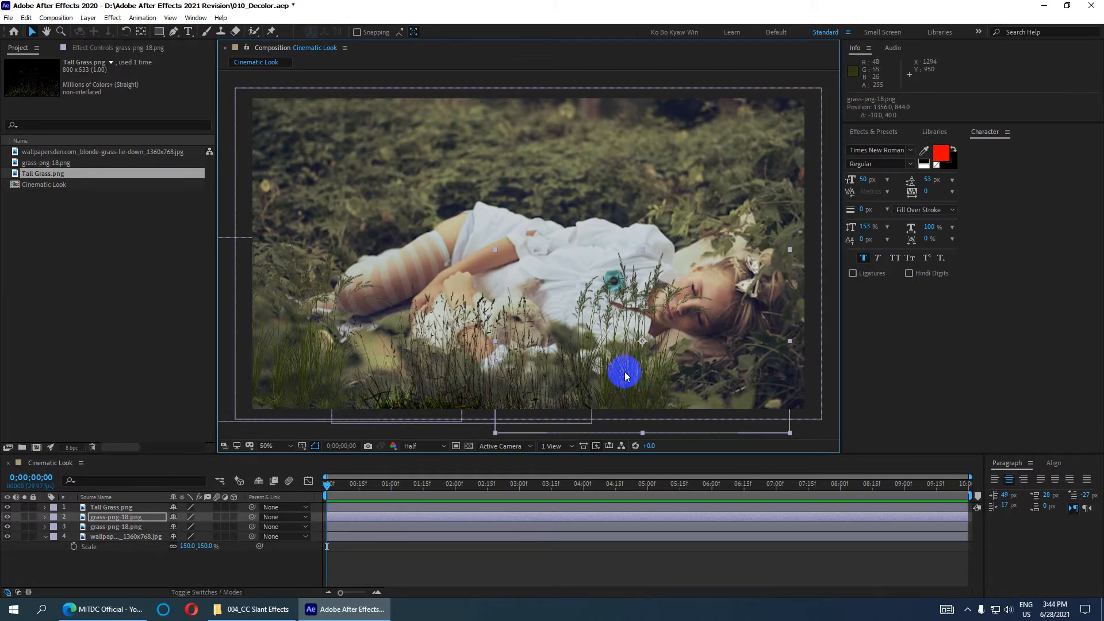
{"action": "left_click_drag", "start_coordinate": [634, 381], "coordinate": [760, 381]}
{"action": "left_click_drag", "start_coordinate": [630, 247], "coordinate": [686, 281]}
{"action": "left_click_drag", "start_coordinate": [767, 367], "coordinate": [775, 393]}
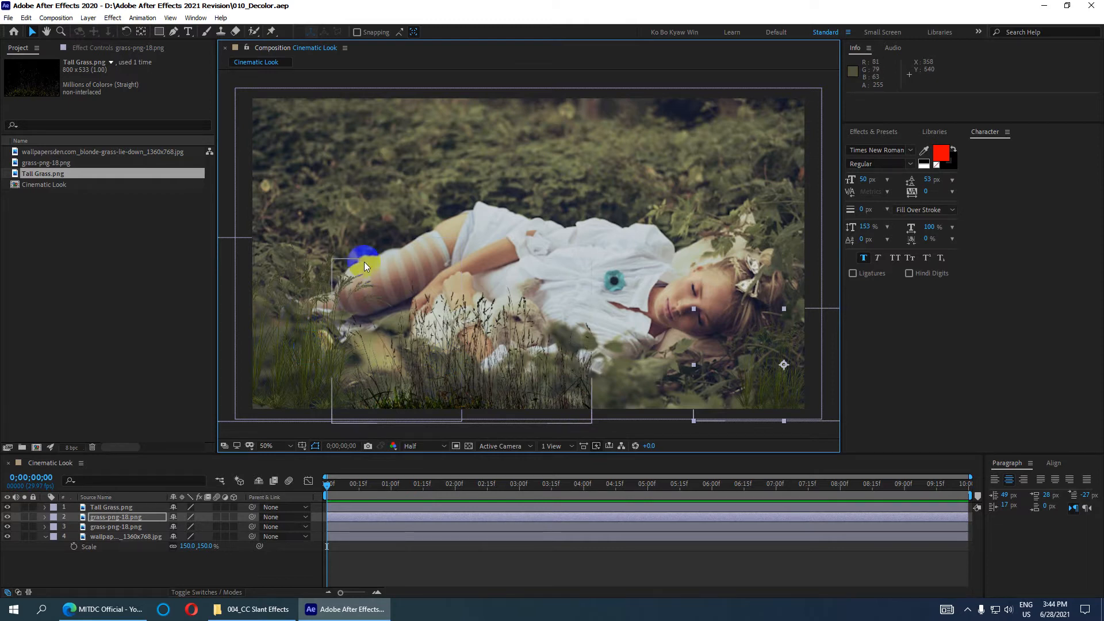
Shift the duplicated grass layer slightly to about 1810, 896 and delete it from the composition.
{"action": "left_click", "coordinate": [112, 508]}
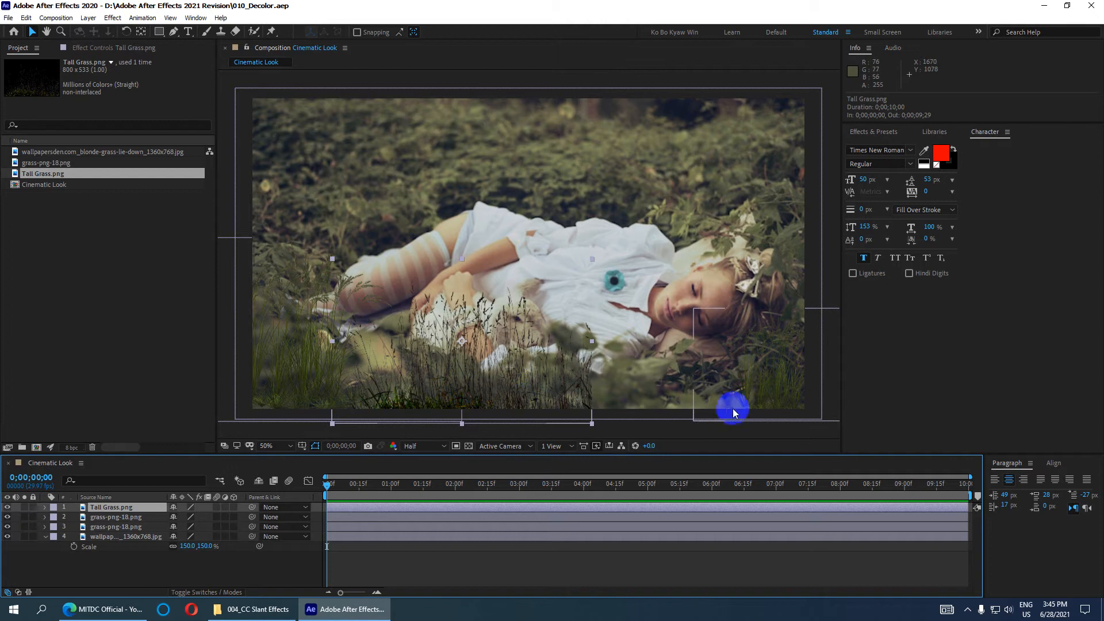
{"action": "mouse_move", "coordinate": [770, 393]}
{"action": "left_mouse_down"}
{"action": "mouse_move", "coordinate": [771, 377]}
{"action": "mouse_move", "coordinate": [759, 385]}
{"action": "left_mouse_up"}
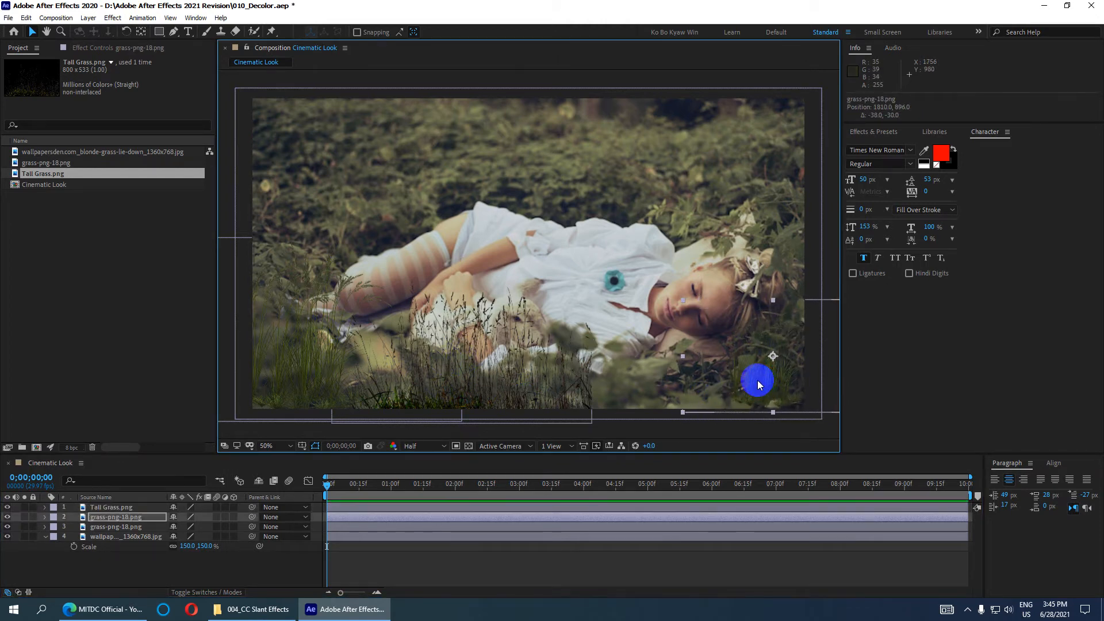
{"action": "key", "text": "Delete"}
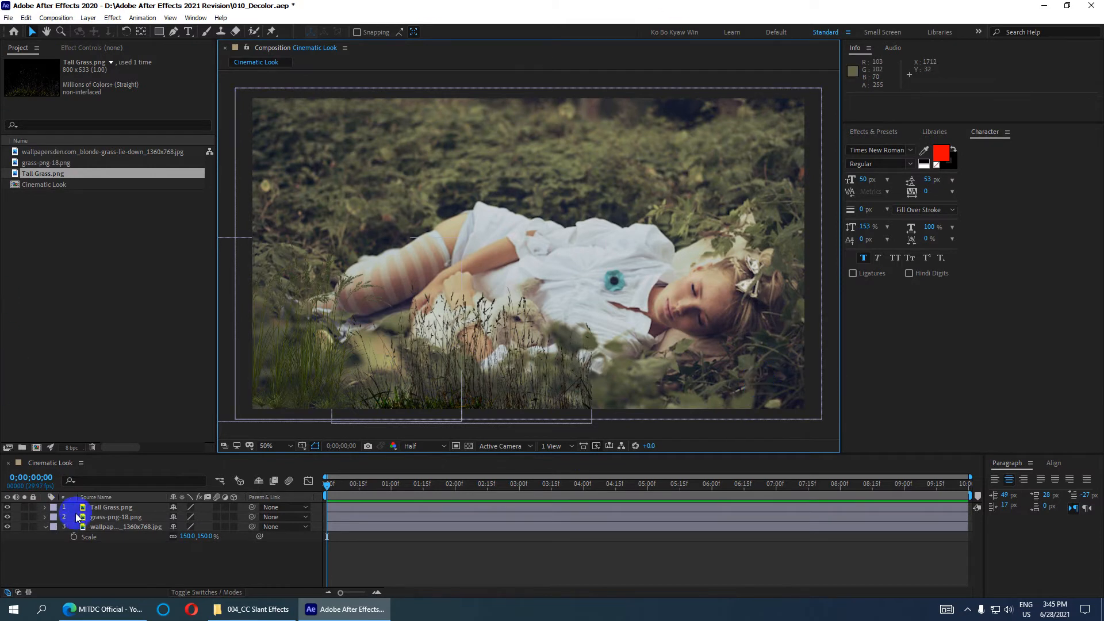
Find the CC Slant distort effect and apply it to the grass-png-18.png layer, with the current time at the composition's start.
{"action": "left_click", "coordinate": [105, 517]}
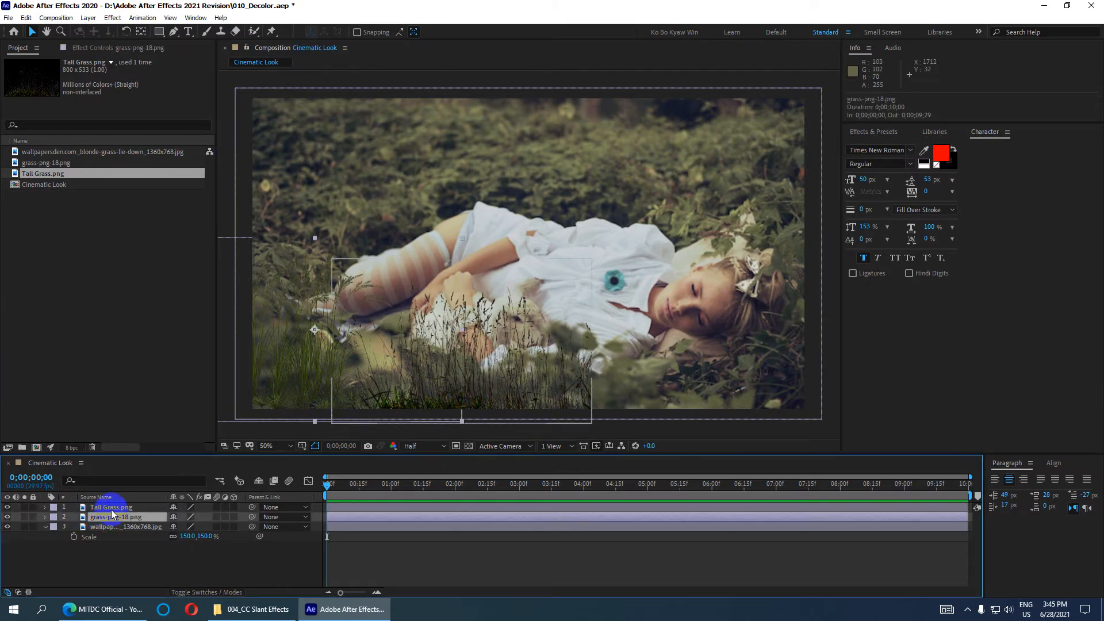
{"action": "left_click", "coordinate": [115, 507]}
{"action": "left_click", "coordinate": [113, 516]}
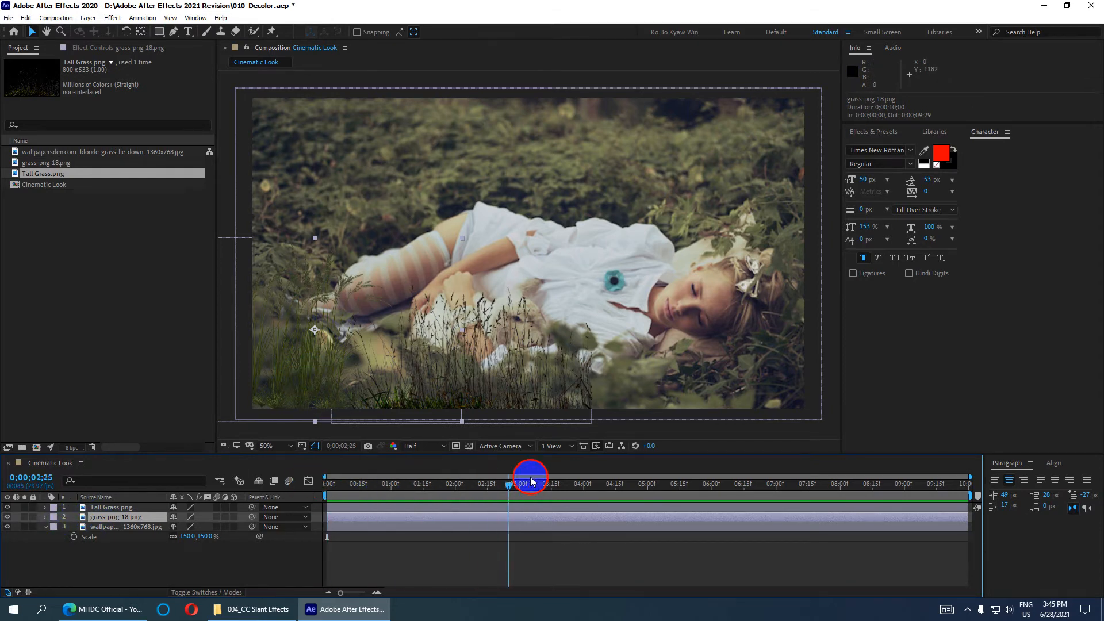
{"action": "left_click", "coordinate": [325, 476]}
{"action": "left_click_drag", "start_coordinate": [437, 483], "coordinate": [316, 475]}
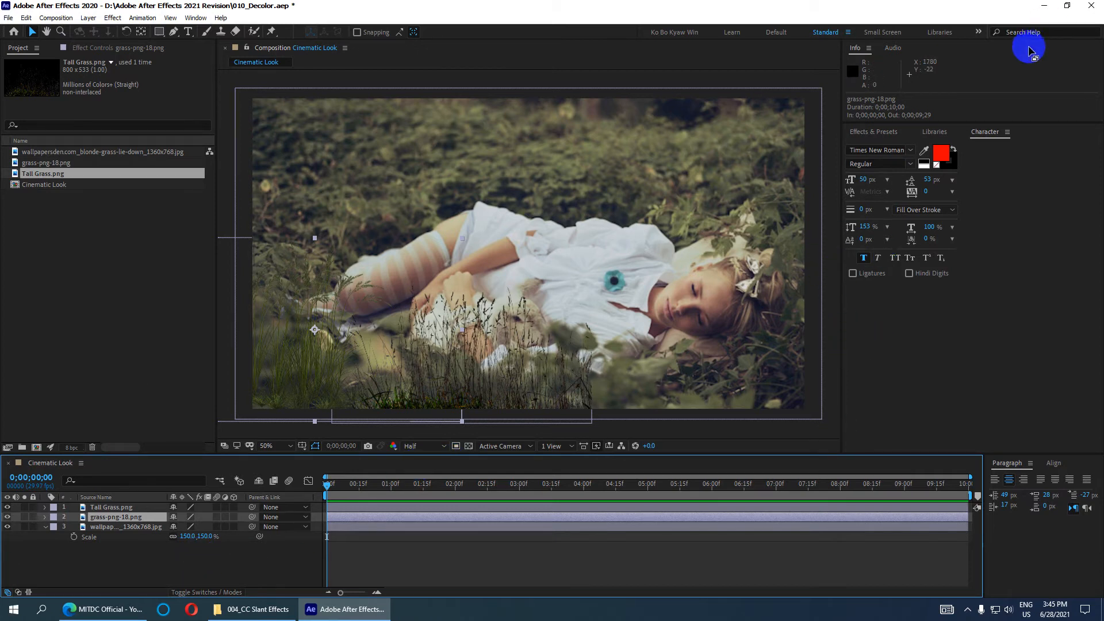
{"action": "left_click", "coordinate": [871, 131]}
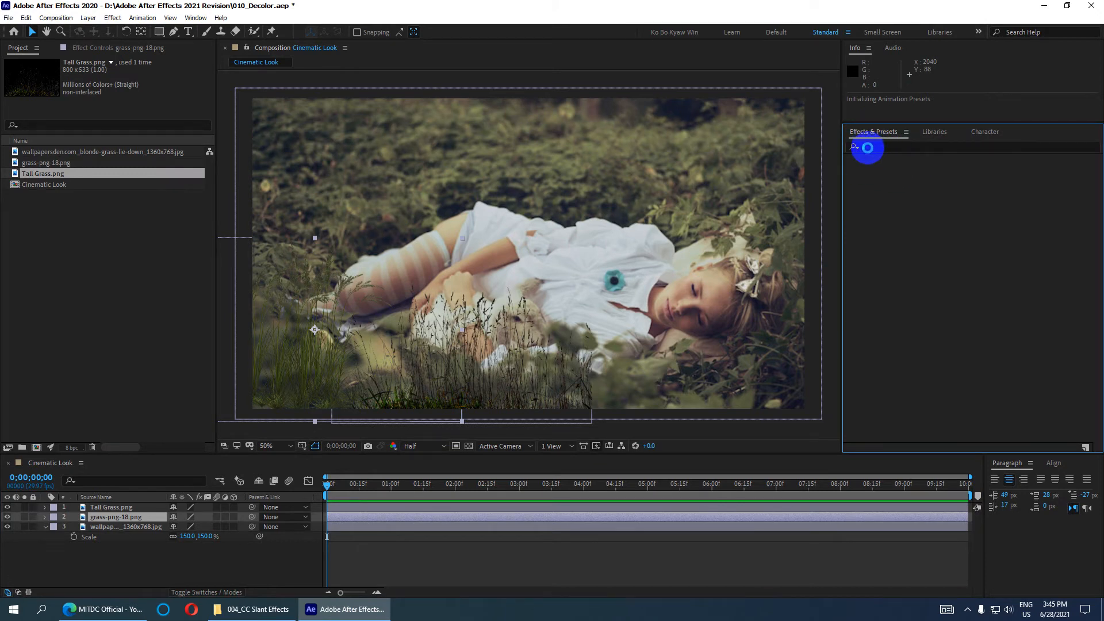
{"action": "left_click", "coordinate": [867, 147]}
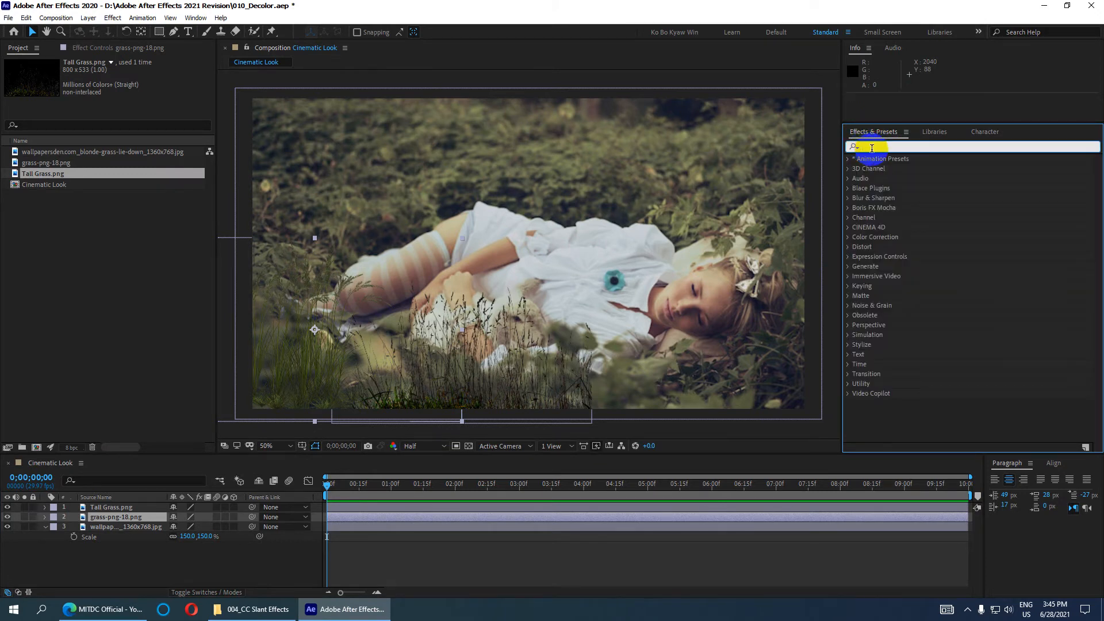
{"action": "type", "text": "CC Sla"}
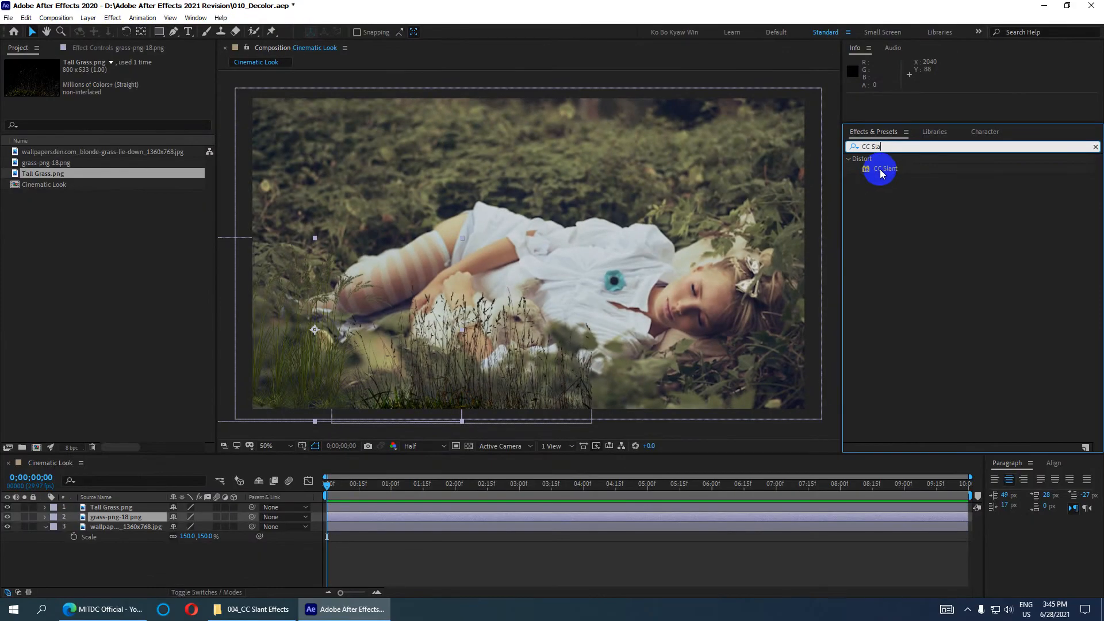
{"action": "left_click", "coordinate": [883, 171]}
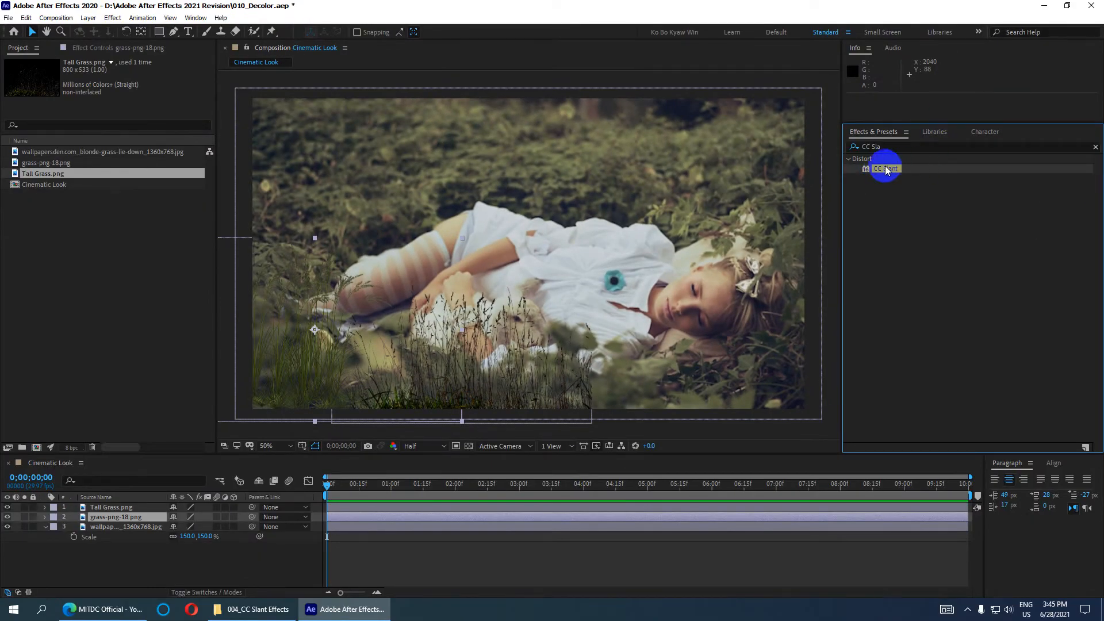
{"action": "left_click_drag", "start_coordinate": [885, 170], "coordinate": [118, 517]}
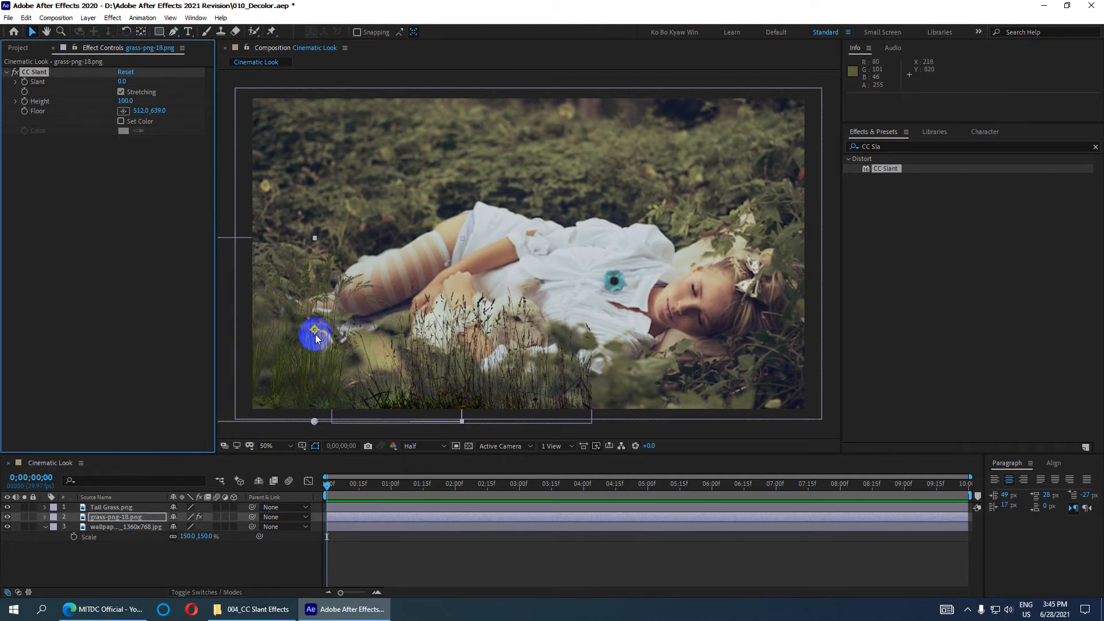
Move the grass-png-18.png layer's anchor point to the base of the grass, offset by about -42, 278.
{"action": "key", "text": "y"}
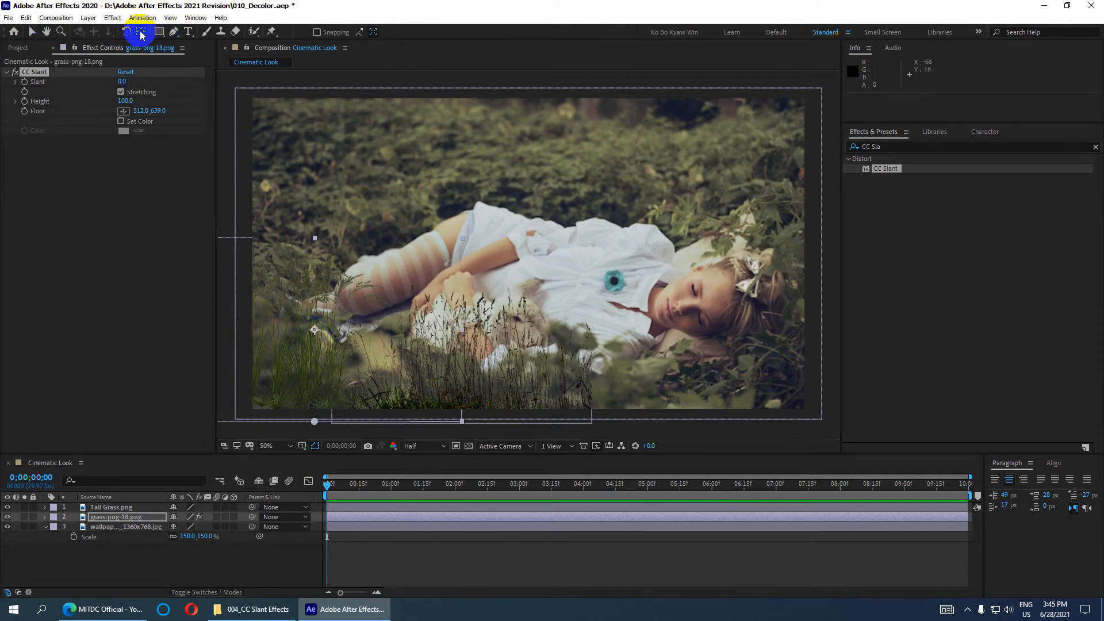
{"action": "left_click_drag", "start_coordinate": [314, 331], "coordinate": [306, 405]}
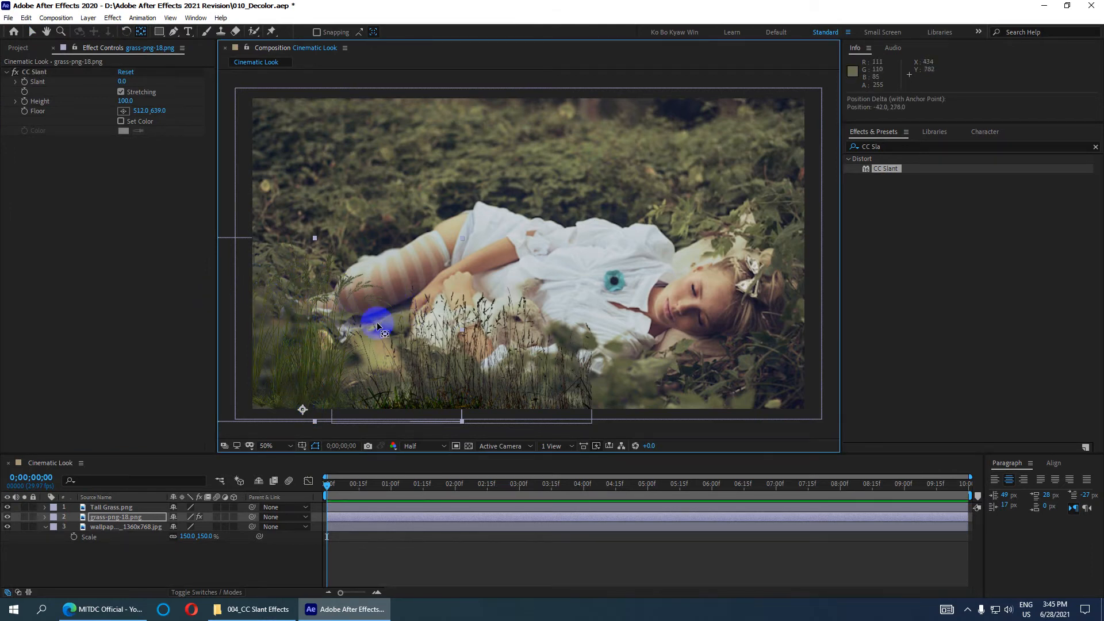
Add the expression wiggle(.5,15) to the CC Slant effect's Slant property on the grass-png-18.png layer.
{"action": "left_click", "coordinate": [121, 86]}
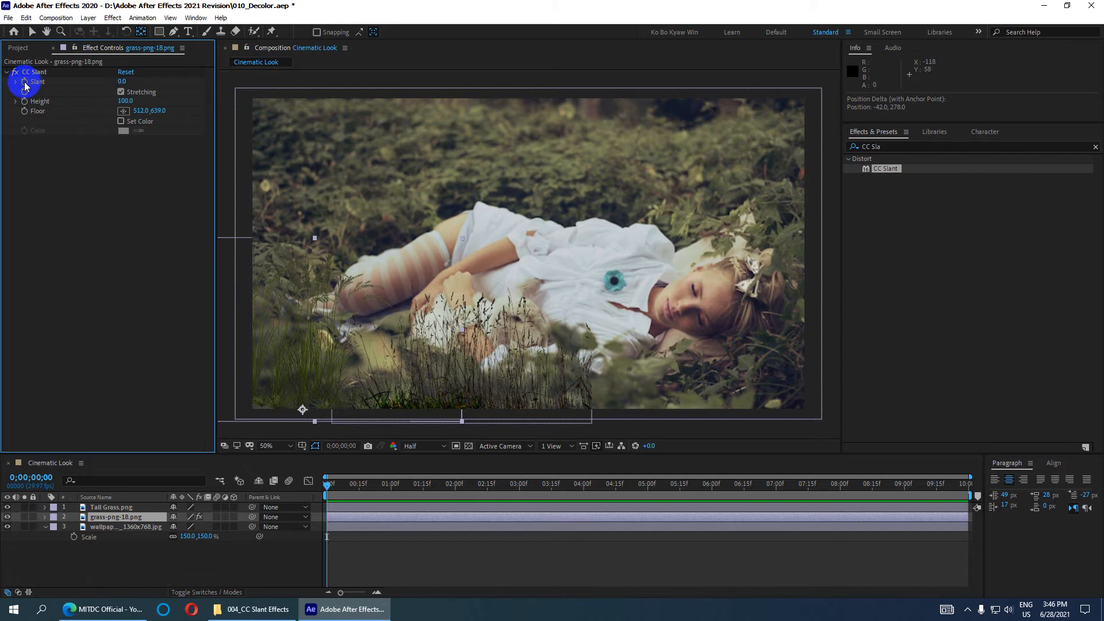
{"action": "left_click", "coordinate": [25, 86], "text": "alt"}
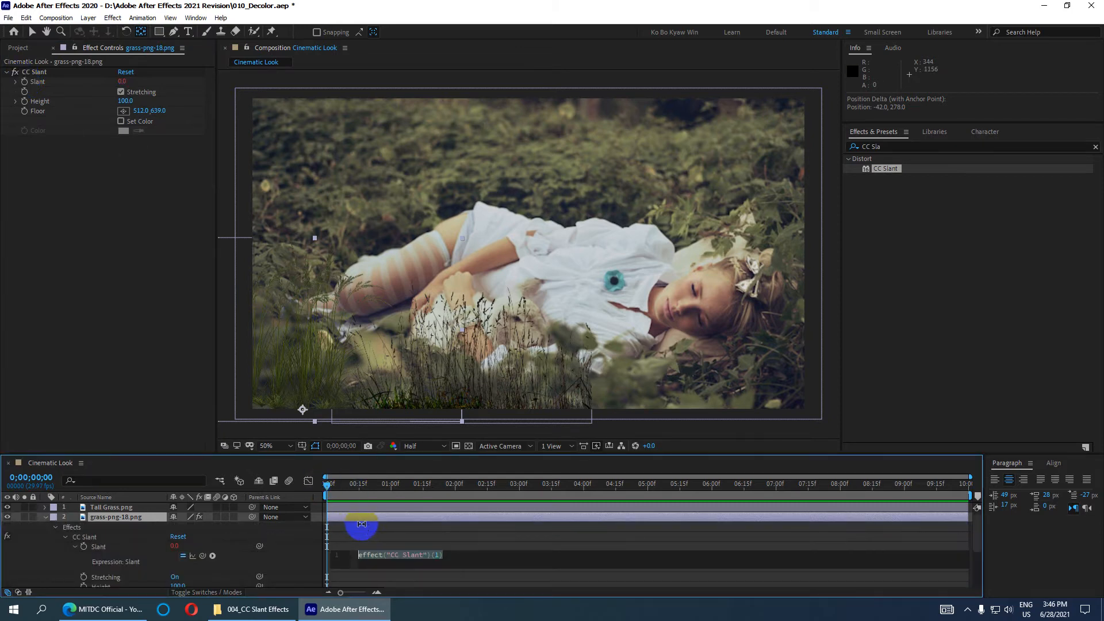
{"action": "left_click_drag", "start_coordinate": [415, 454], "coordinate": [414, 381]}
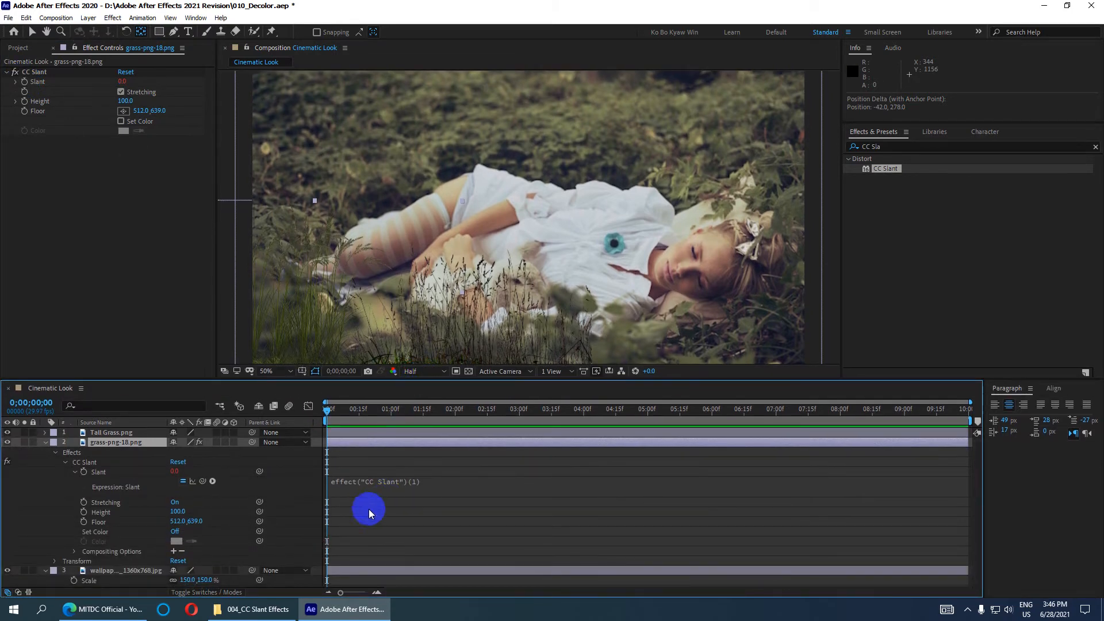
{"action": "left_click", "coordinate": [377, 482]}
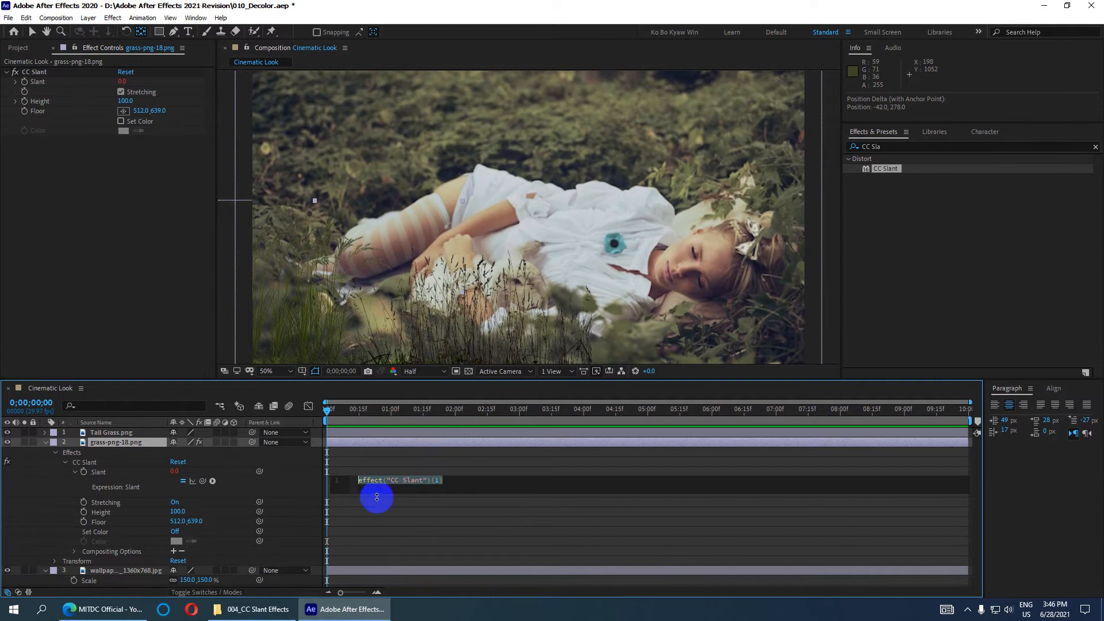
{"action": "type", "text": "w"}
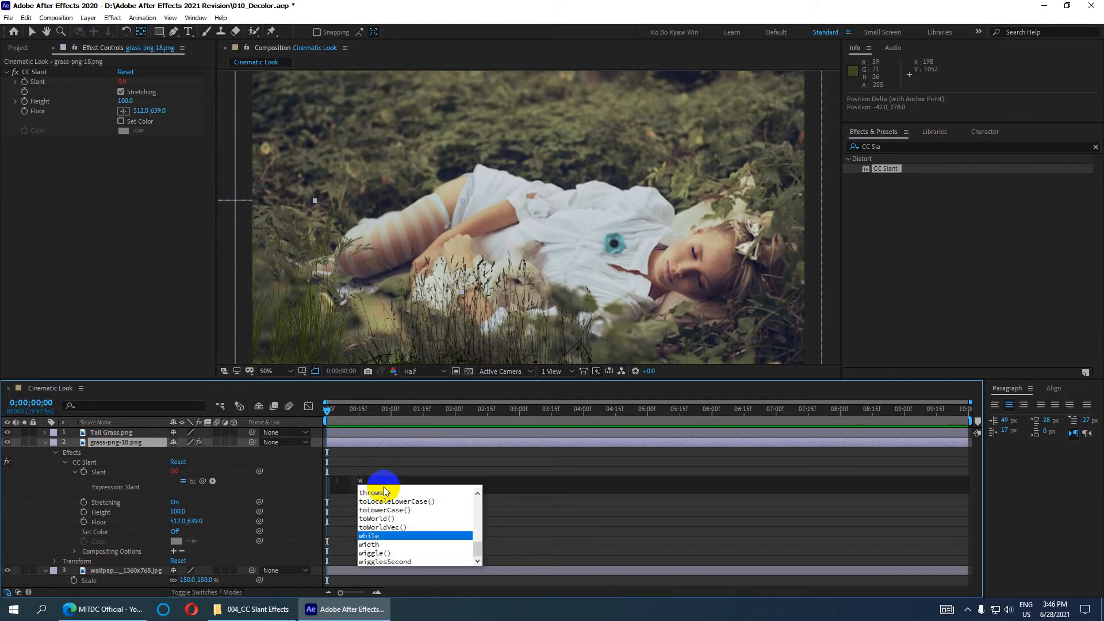
{"action": "type", "text": "iggle"}
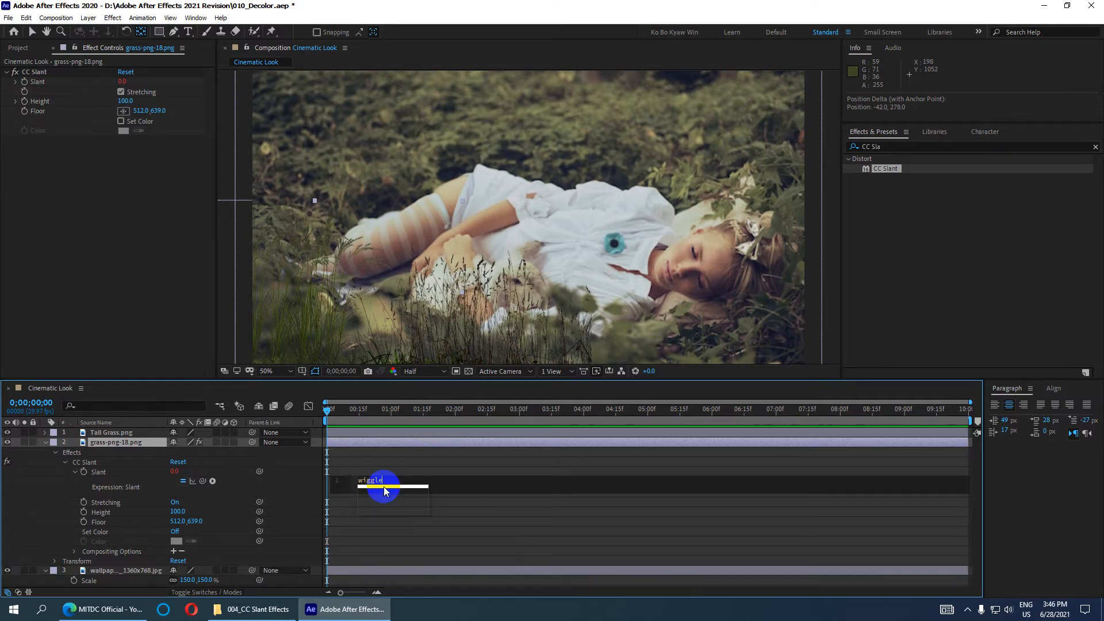
{"action": "key", "text": "Return"}
{"action": "left_click", "coordinate": [583, 539]}
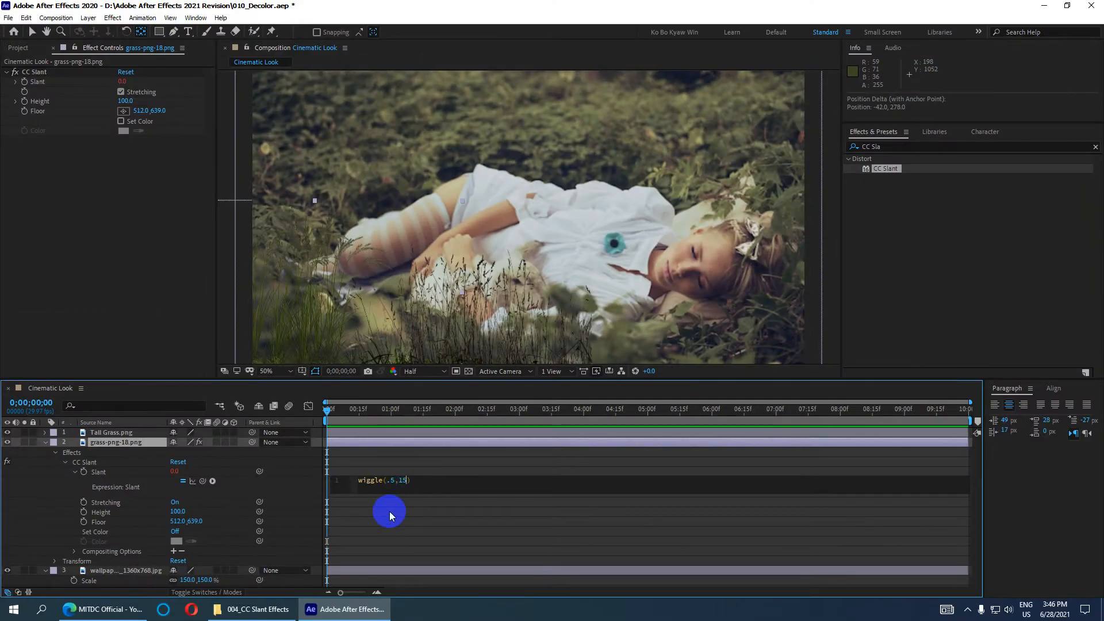
{"action": "left_click", "coordinate": [390, 516]}
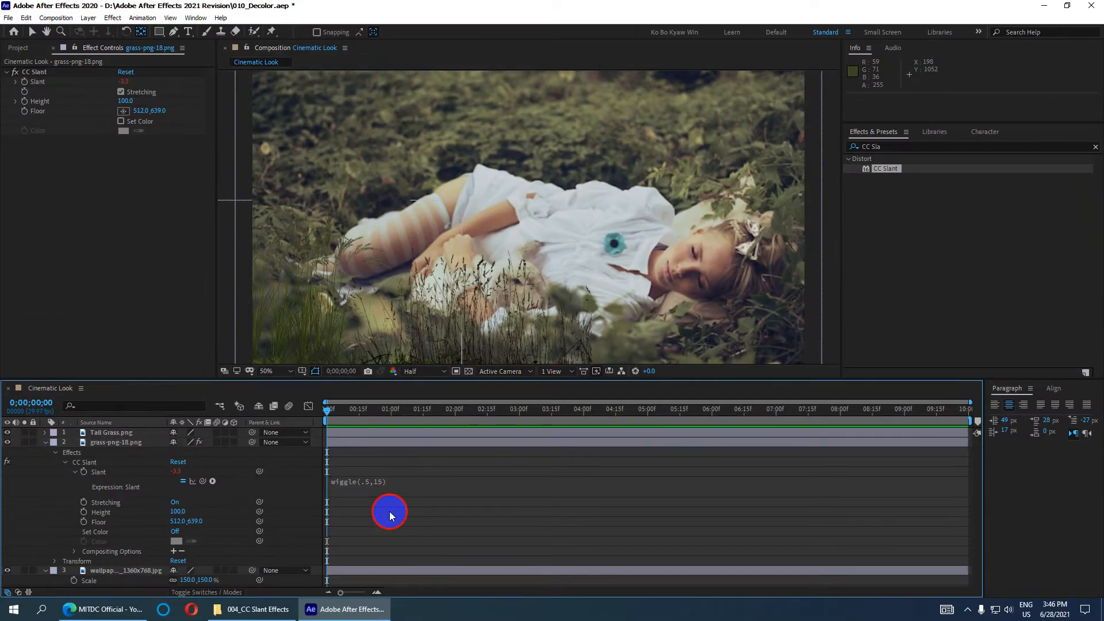
Preview the sway of the grass-png-18.png layer, stop at about 0;00;02;12 and collapse its properties.
{"action": "key", "text": "space"}
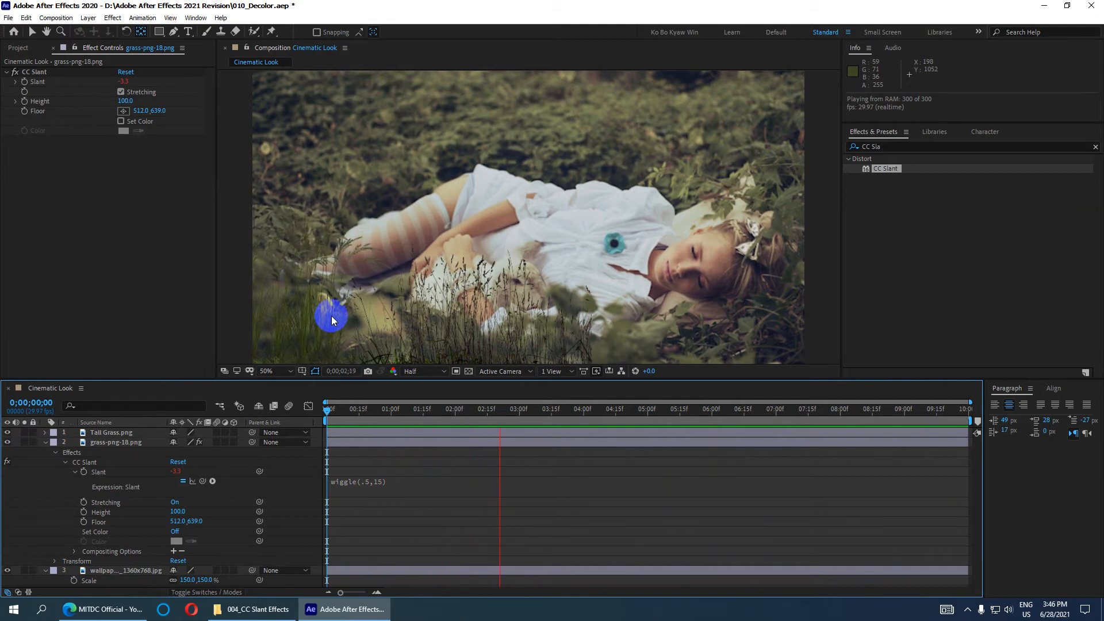
{"action": "left_click_drag", "start_coordinate": [364, 408], "coordinate": [482, 412]}
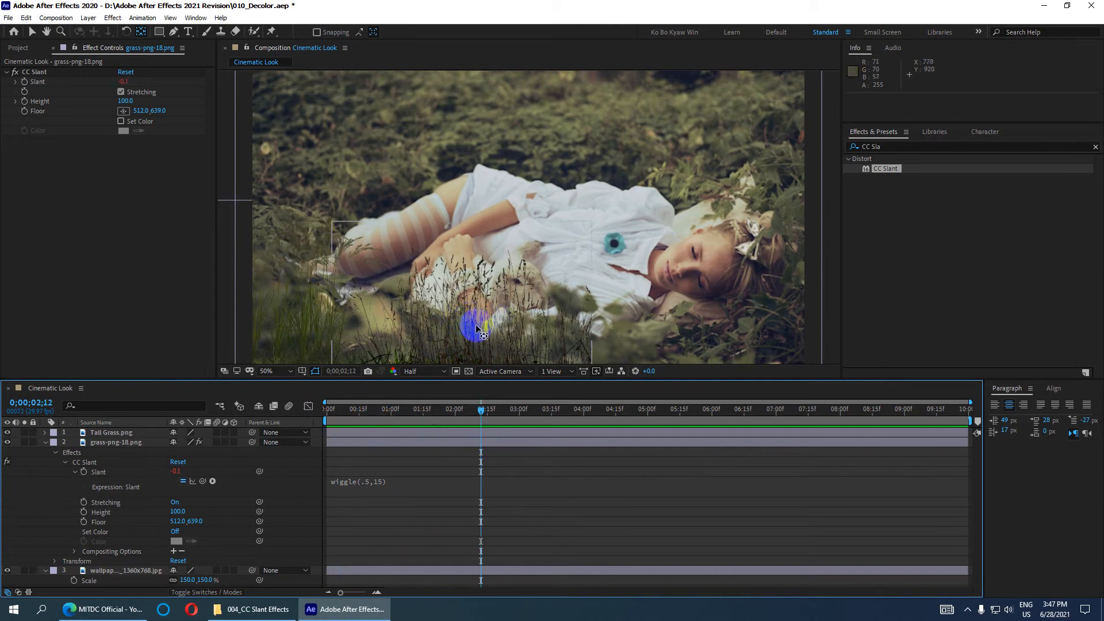
{"action": "left_click", "coordinate": [46, 442]}
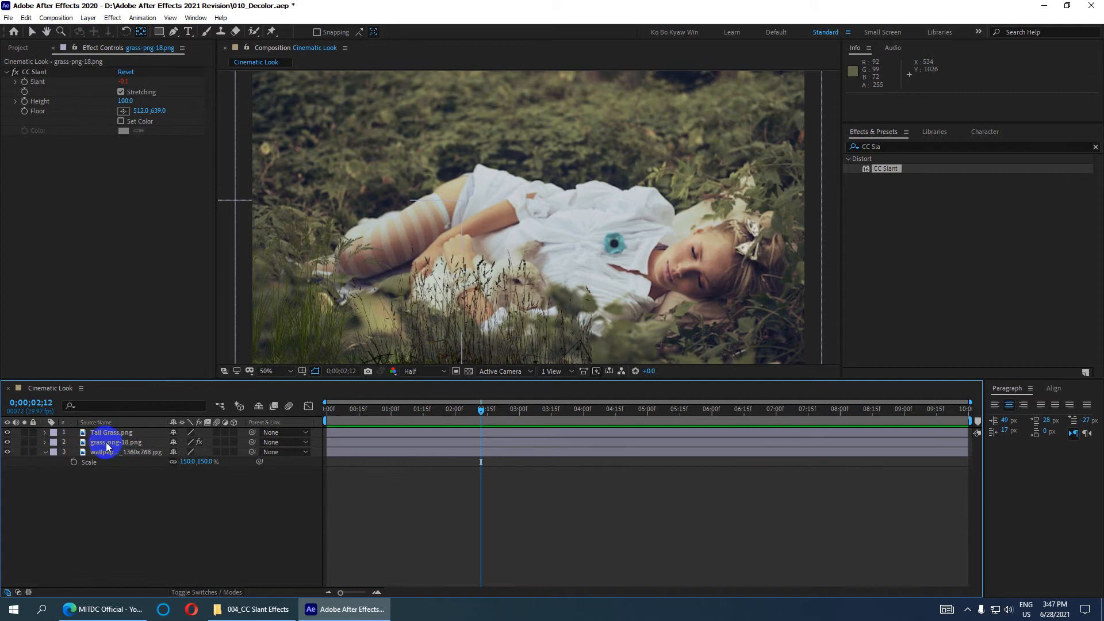
{"action": "left_click", "coordinate": [48, 77]}
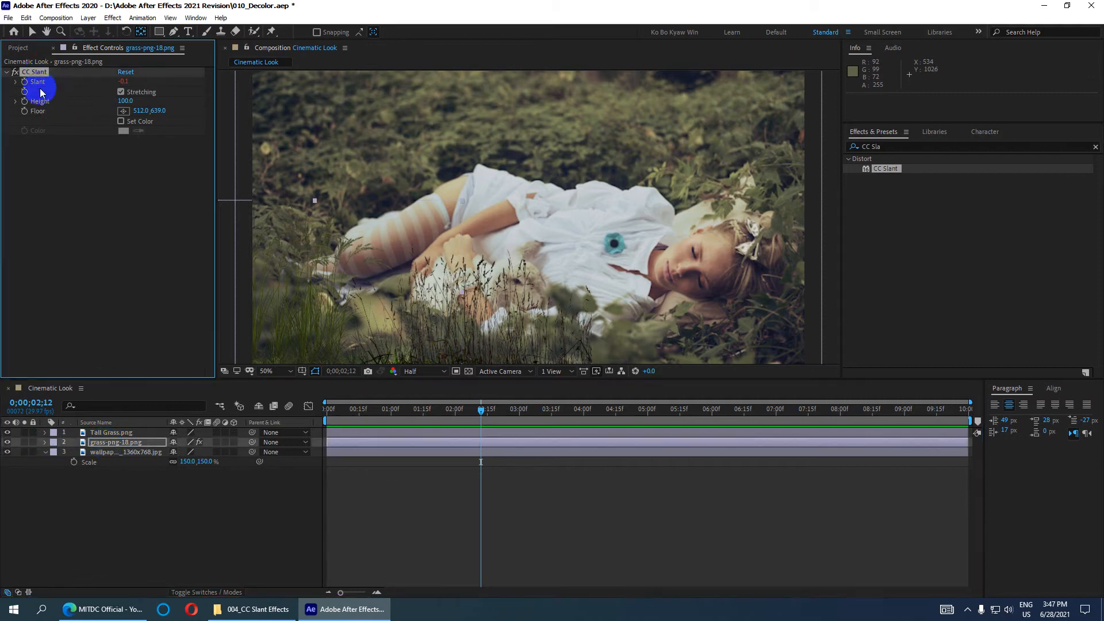
Move the Tall Grass.png layer's anchor point to the base of the grass, offset by about 5, 199, and return to the Selection tool.
{"action": "left_click", "coordinate": [118, 433]}
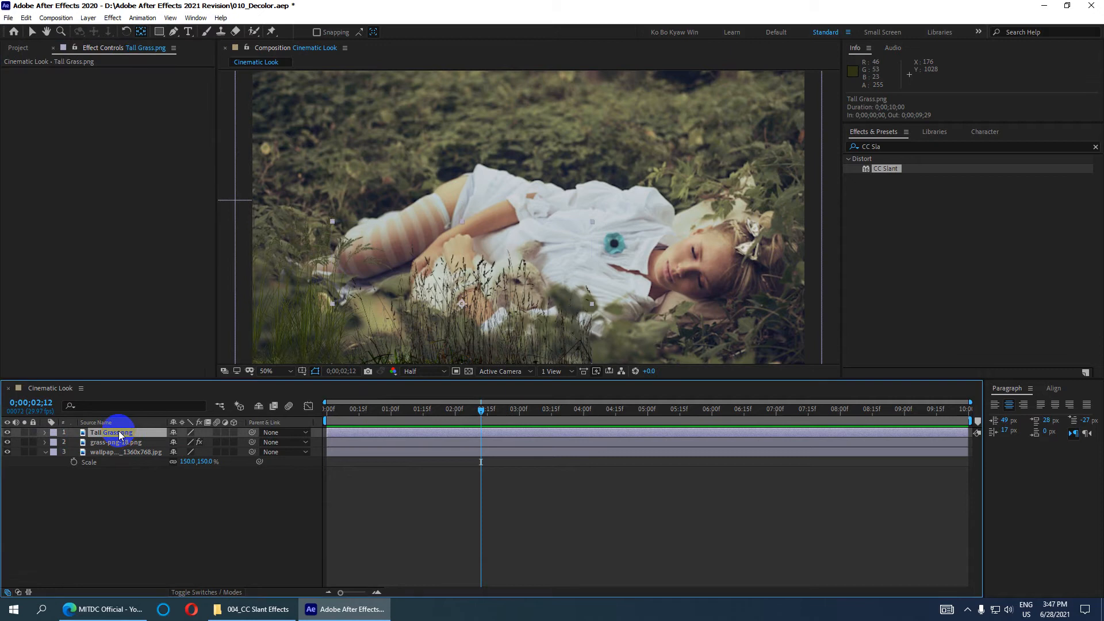
{"action": "left_click", "coordinate": [478, 307]}
{"action": "left_click_drag", "start_coordinate": [464, 307], "coordinate": [462, 350]}
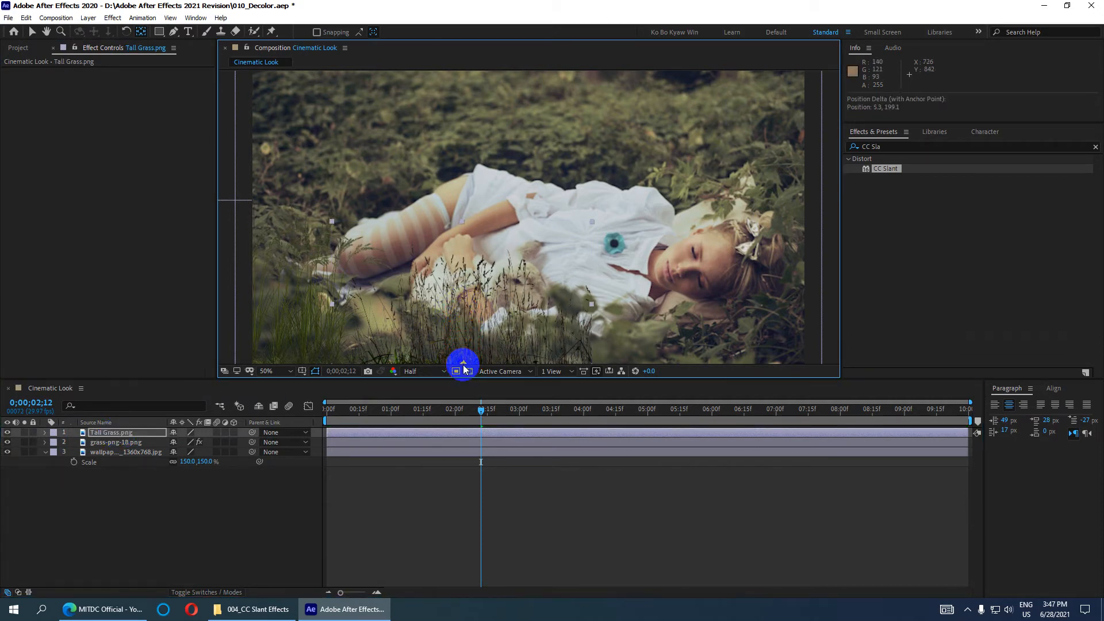
{"action": "left_click", "coordinate": [32, 32]}
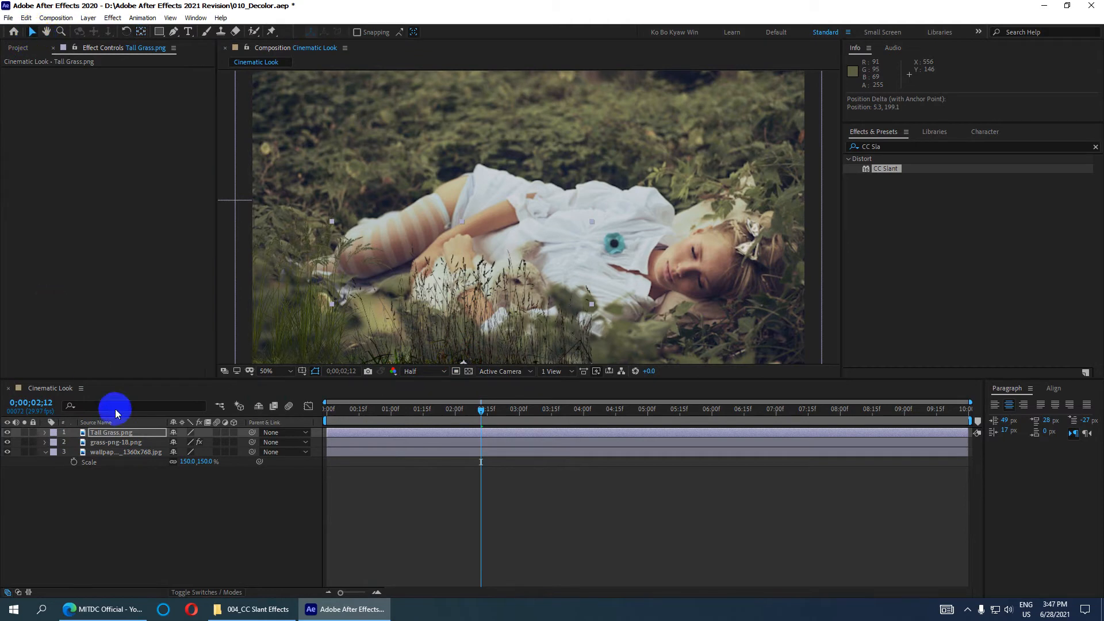
Copy the CC Slant effect from grass-png-18.png onto the Tall Grass.png layer with the current time at 0;00;00;00, and preview the motion.
{"action": "left_click", "coordinate": [114, 442]}
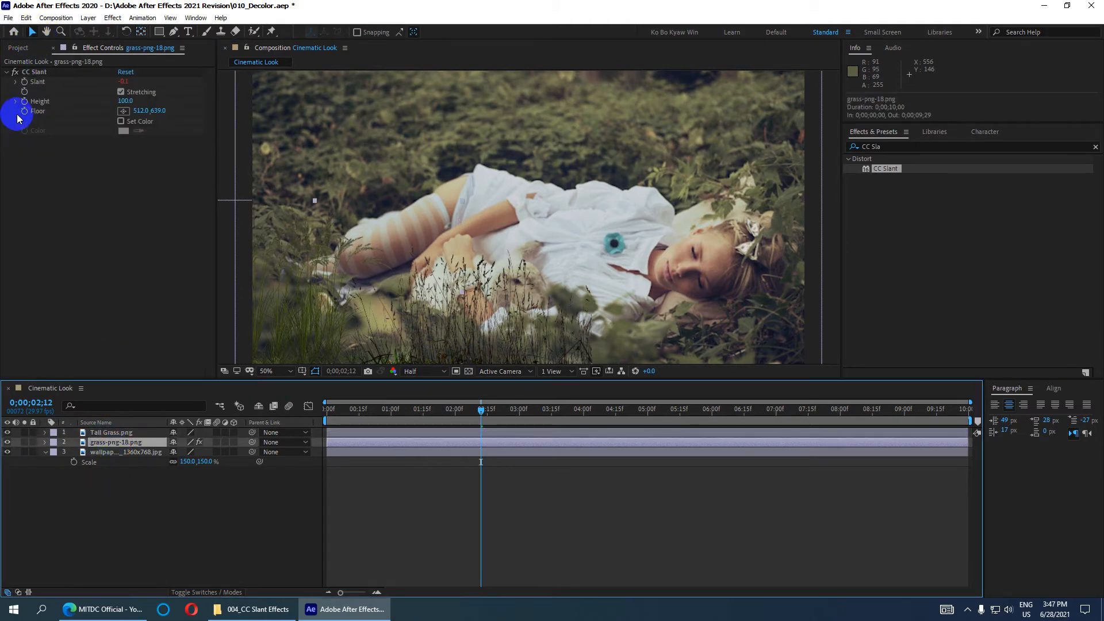
{"action": "left_click", "coordinate": [32, 73]}
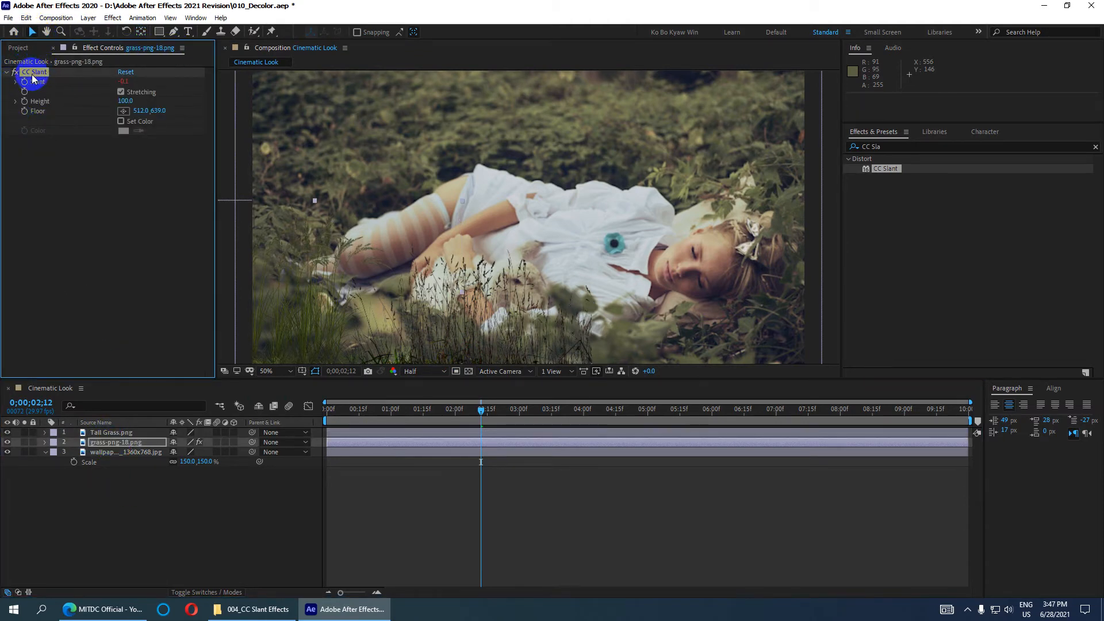
{"action": "left_click", "coordinate": [26, 18]}
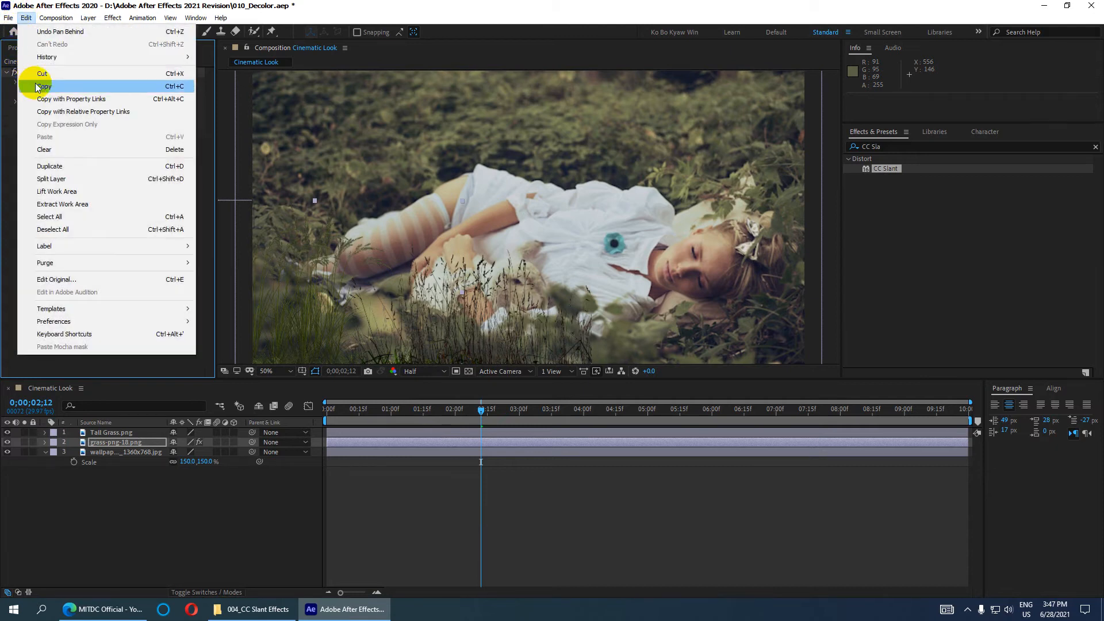
{"action": "left_click", "coordinate": [36, 87]}
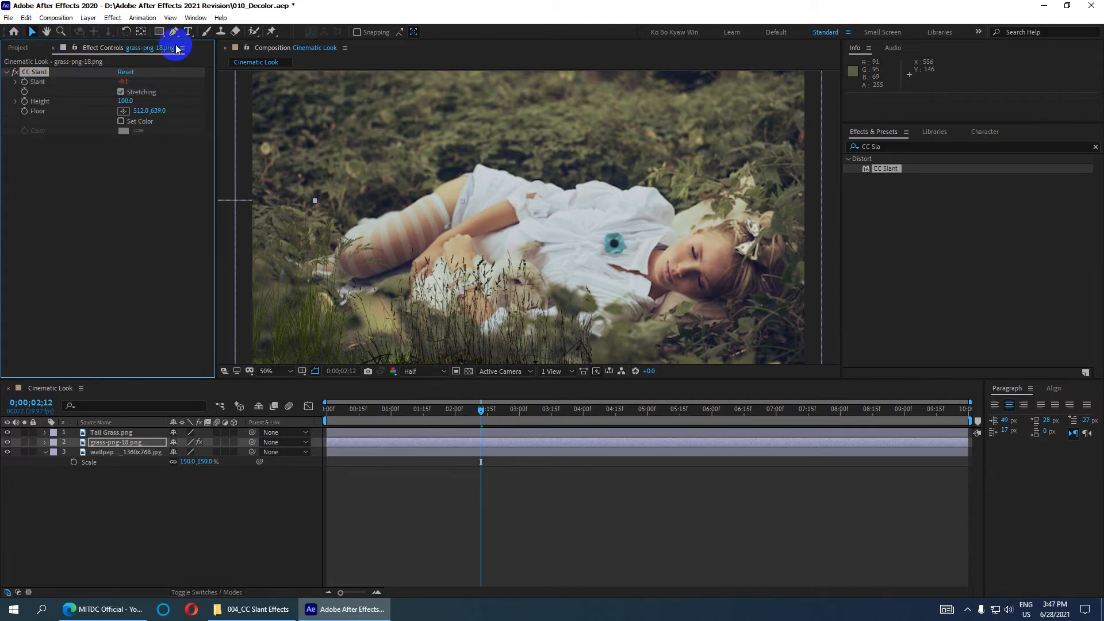
{"action": "left_click", "coordinate": [134, 433]}
{"action": "left_click_drag", "start_coordinate": [482, 412], "coordinate": [224, 420]}
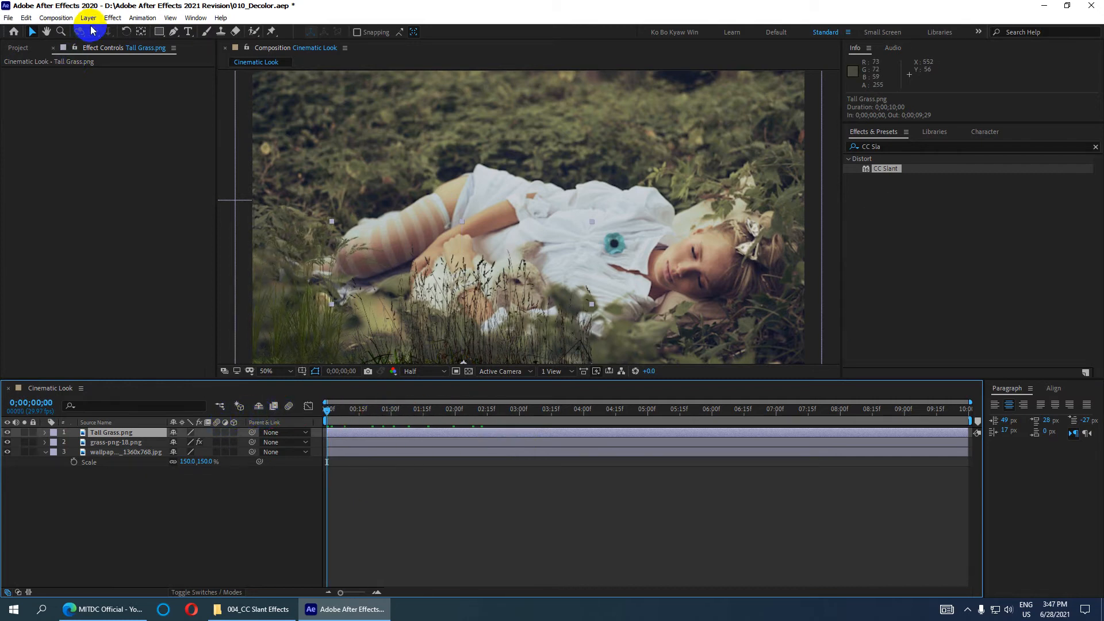
{"action": "left_click", "coordinate": [26, 18]}
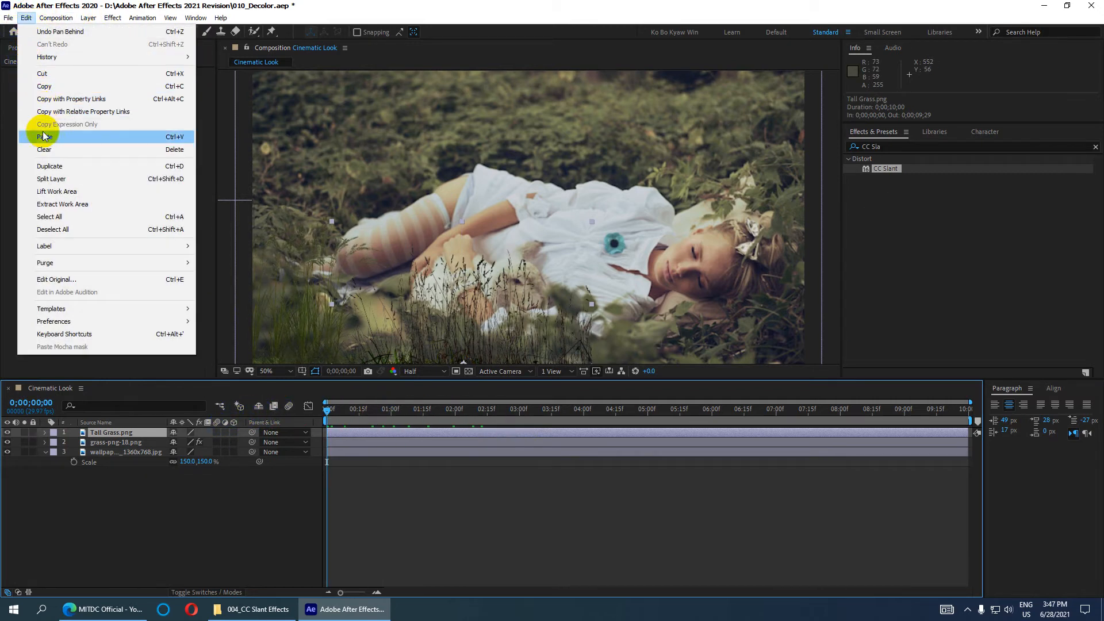
{"action": "left_click", "coordinate": [46, 137]}
{"action": "key", "text": "space"}
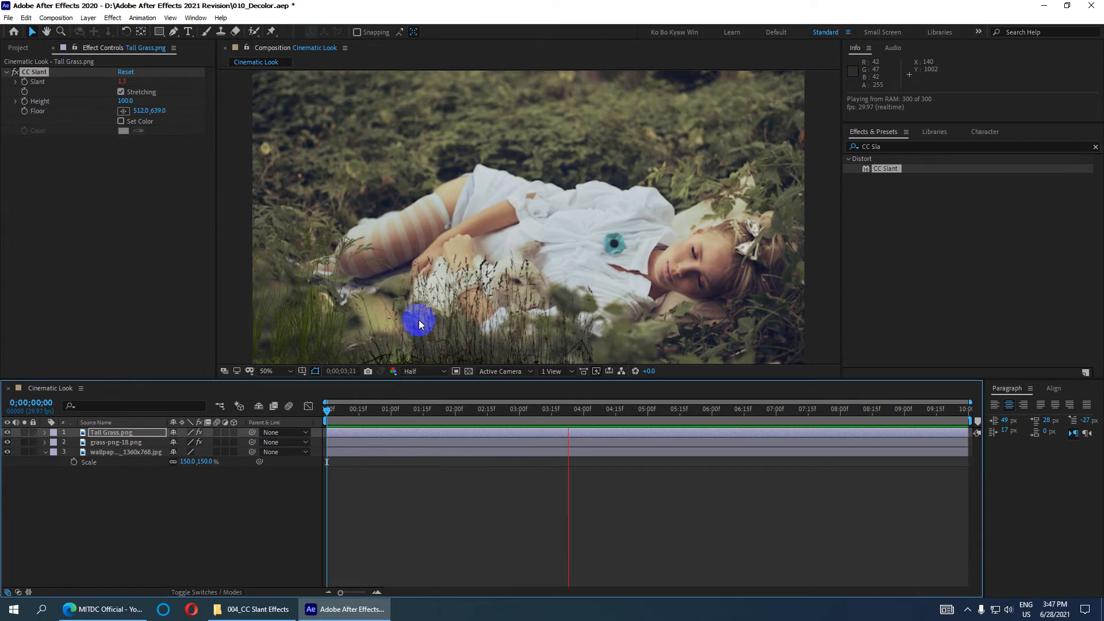
{"action": "key", "text": "space"}
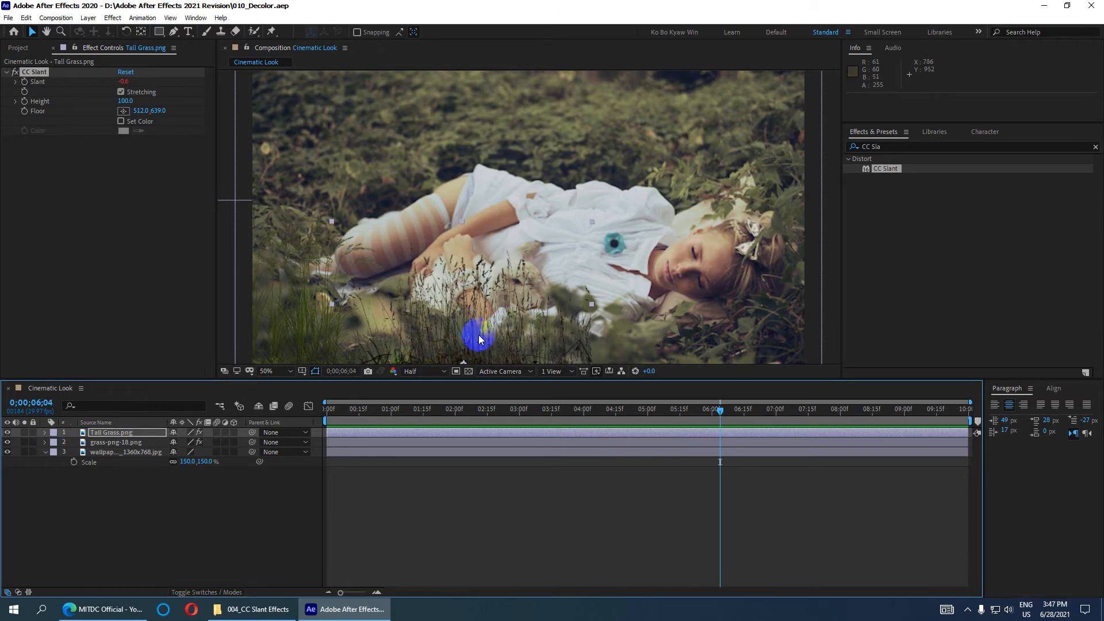
Duplicate the grass-png-18.png layer together with its CC Slant effect.
{"action": "left_click", "coordinate": [109, 442]}
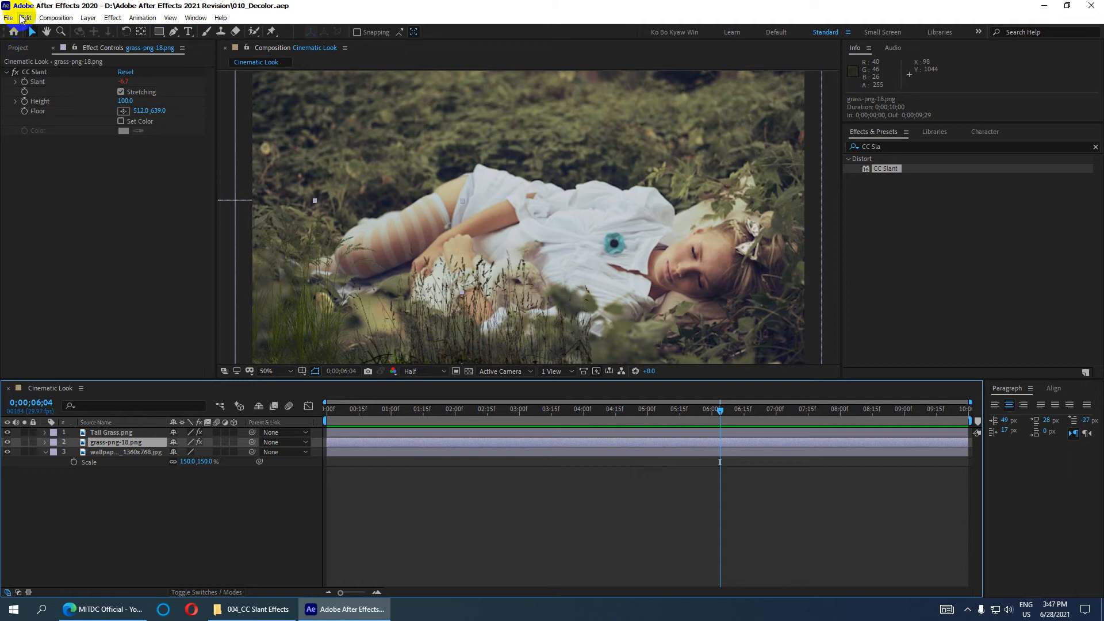
{"action": "left_click", "coordinate": [26, 18]}
{"action": "left_click", "coordinate": [49, 167]}
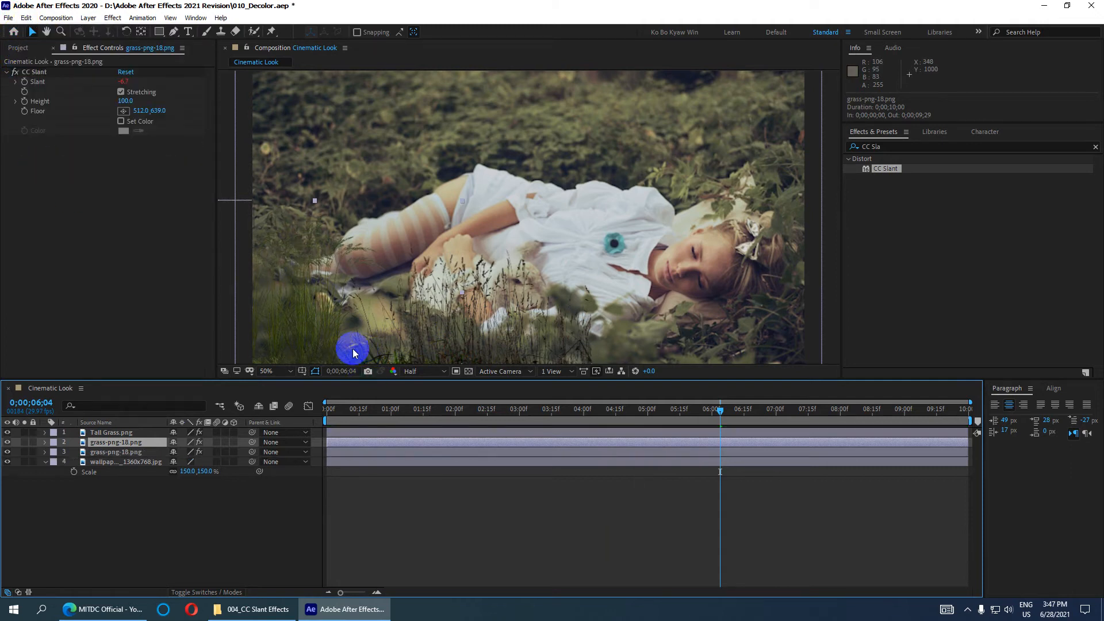
Move the duplicated grass to the photo's lower-right corner, around 1814, 1058, scale it down, and preview the motion until about 0;00;02;26.
{"action": "left_click_drag", "start_coordinate": [303, 337], "coordinate": [755, 330]}
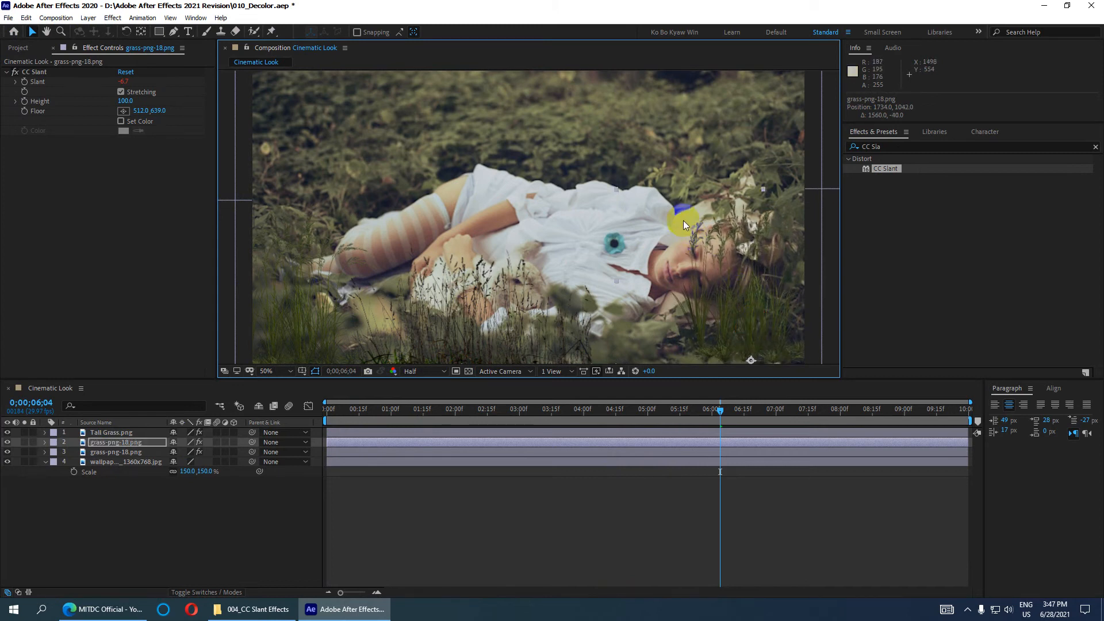
{"action": "left_click_drag", "start_coordinate": [616, 189], "coordinate": [680, 279]}
{"action": "left_click_drag", "start_coordinate": [753, 332], "coordinate": [776, 336]}
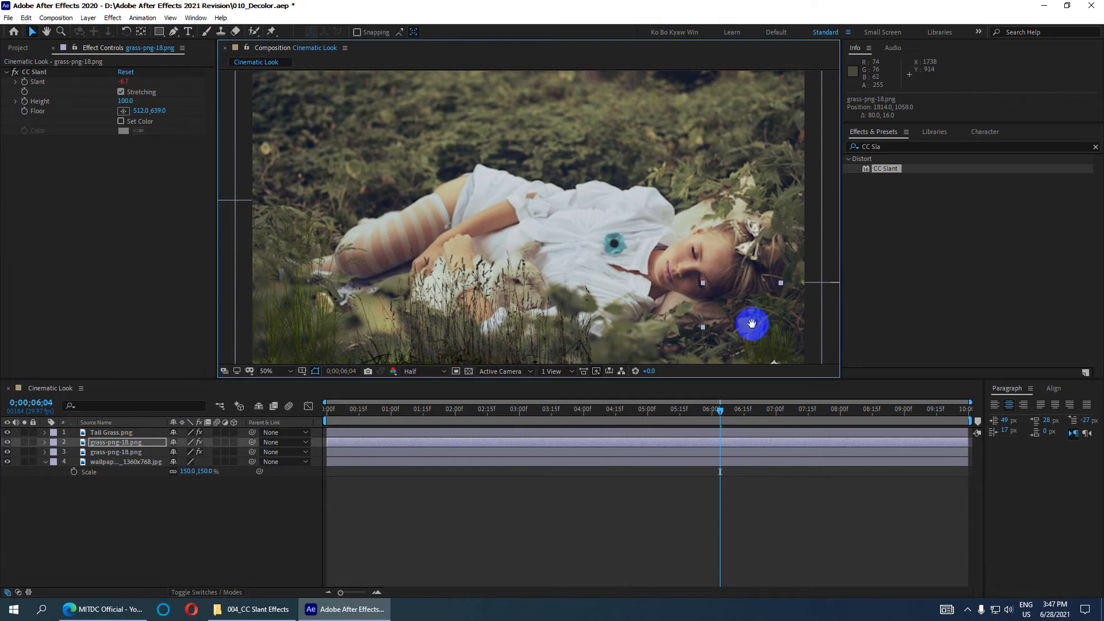
{"action": "key", "text": "space"}
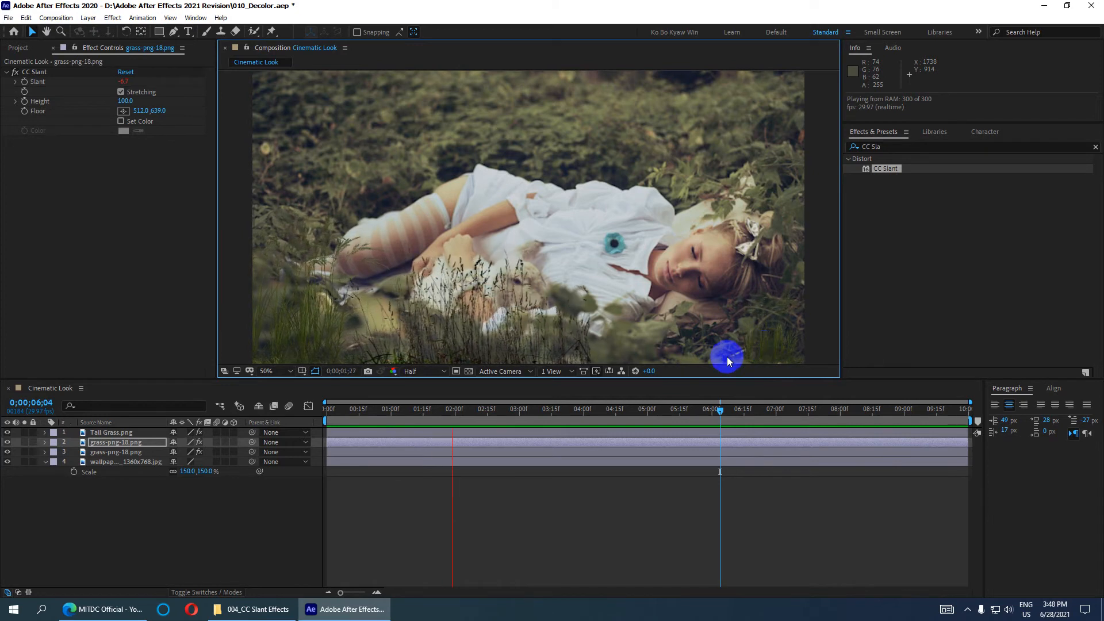
{"action": "left_click", "coordinate": [275, 407]}
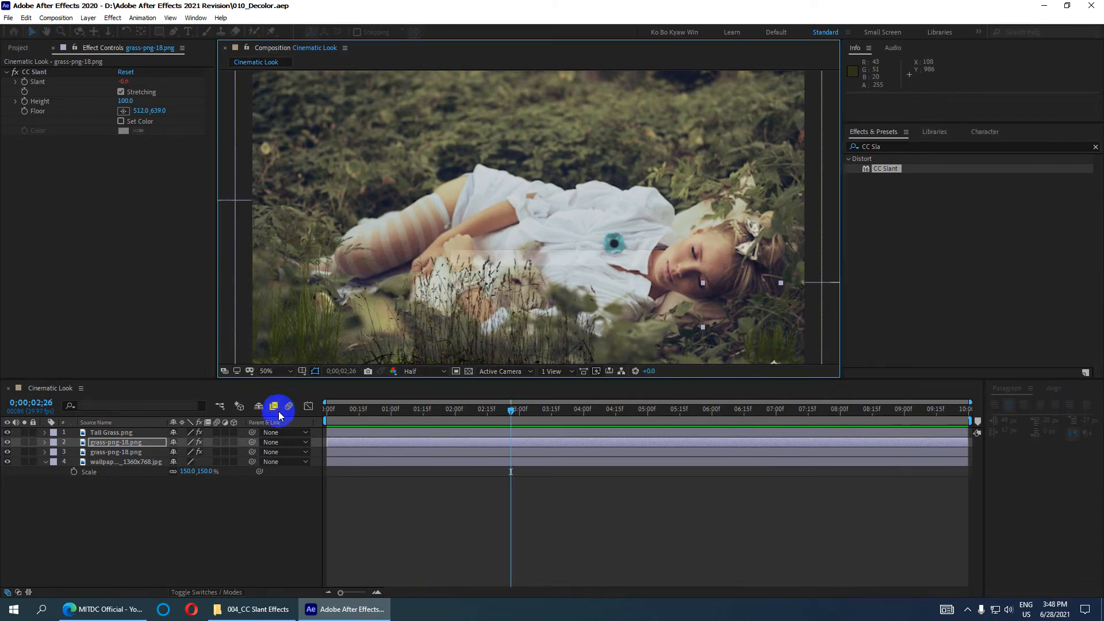
Duplicate the scaled-down grass-png-18.png layer twice more, placing a copy along the photo's lower edge below the girl's shoulder.
{"action": "left_click", "coordinate": [114, 444]}
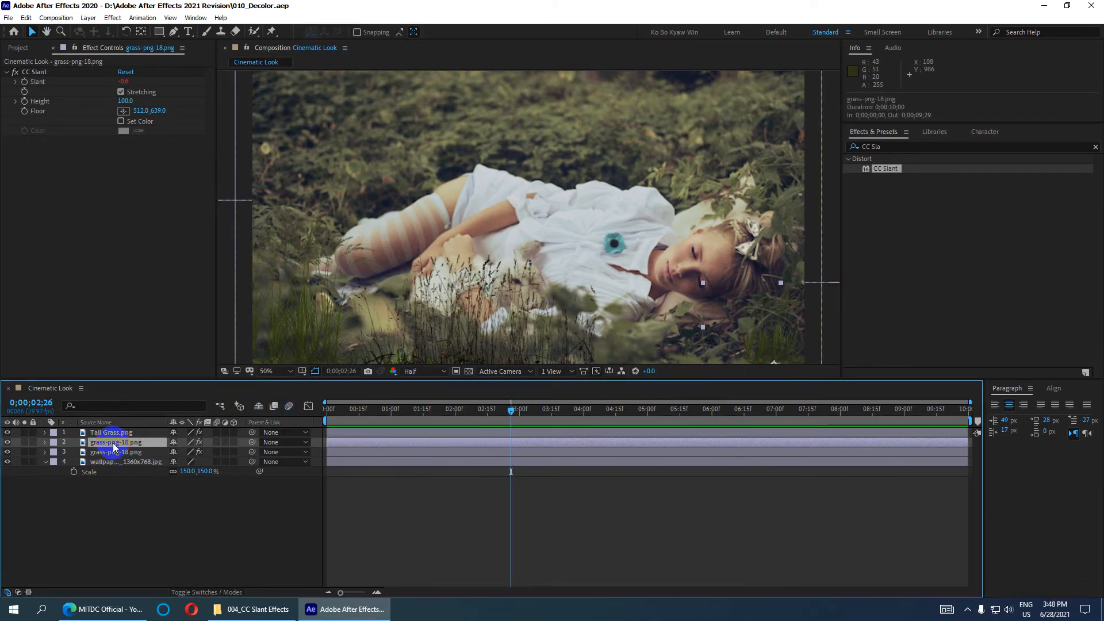
{"action": "key", "text": "ctrl+d"}
{"action": "mouse_move", "coordinate": [289, 350]}
{"action": "left_mouse_down"}
{"action": "mouse_move", "coordinate": [424, 345]}
{"action": "mouse_move", "coordinate": [302, 348]}
{"action": "left_mouse_up"}
{"action": "left_click_drag", "start_coordinate": [776, 346], "coordinate": [653, 347]}
{"action": "key", "text": "ctrl+d"}
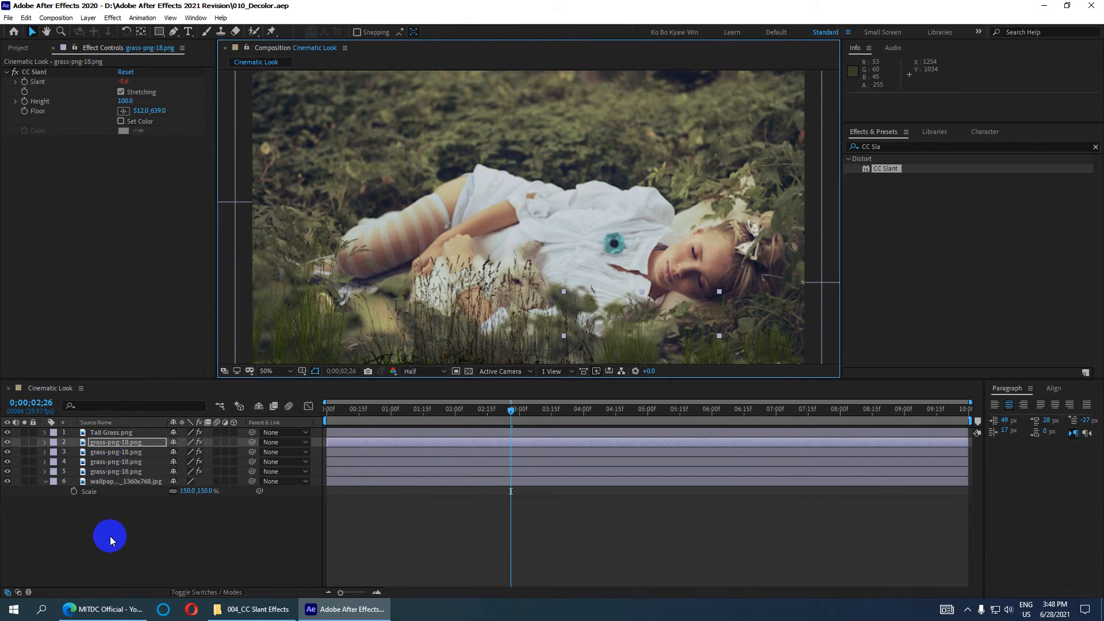
Create an adjustment layer and move it above Tall Grass.png to the top of the layer stack.
{"action": "right_click", "coordinate": [109, 536]}
{"action": "mouse_move", "coordinate": [191, 416]}
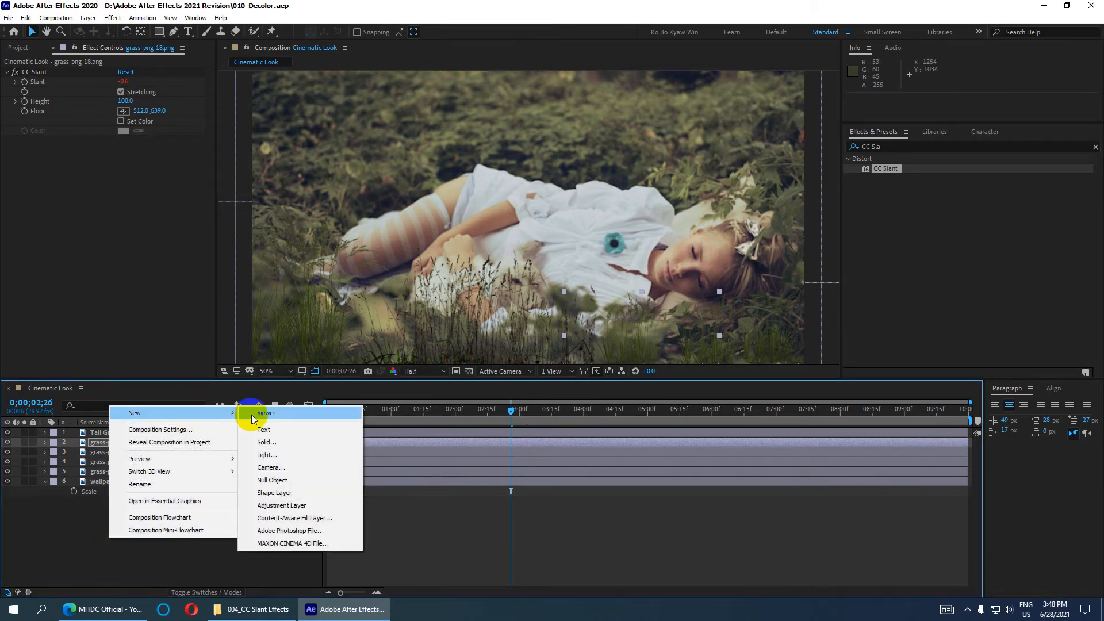
{"action": "left_click", "coordinate": [282, 505]}
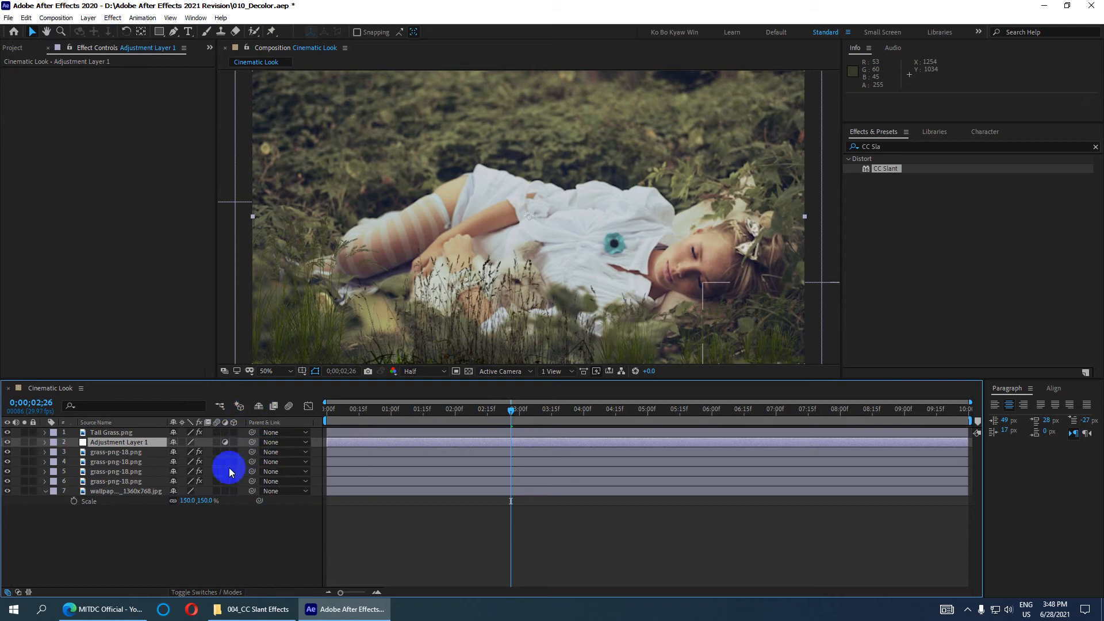
{"action": "left_click_drag", "start_coordinate": [105, 444], "coordinate": [112, 433]}
Rename the adjustment layer as Gaussian Blur.
{"action": "key", "text": "Return"}
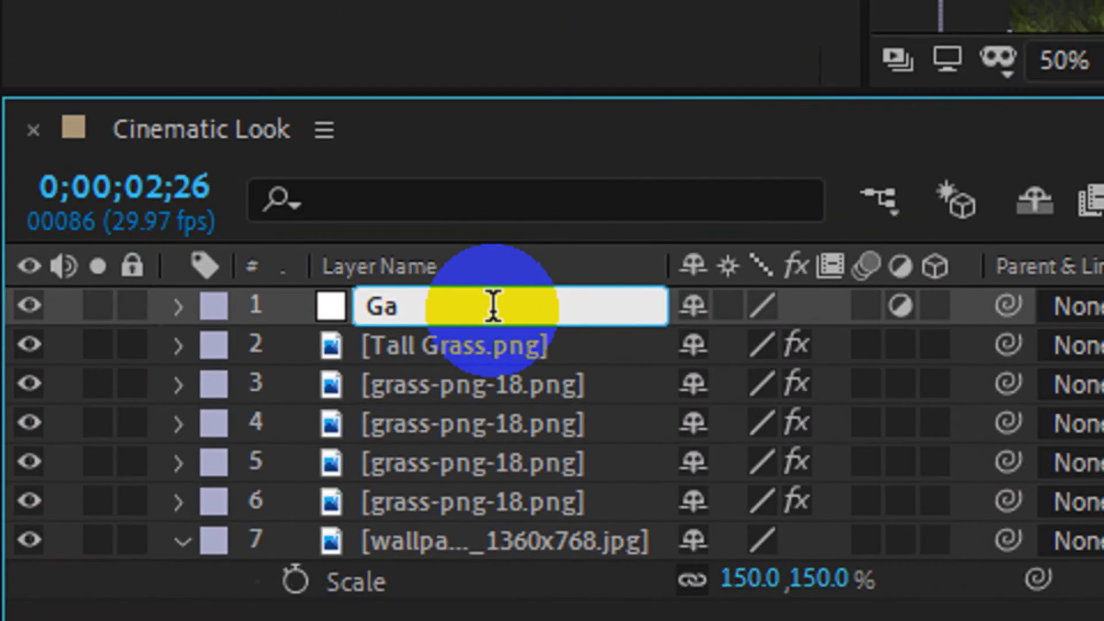
{"action": "type", "text": "Gausii"}
{"action": "key", "text": "BackSpace"}
{"action": "key", "text": "BackSpace"}
{"action": "type", "text": "a"}
{"action": "key", "text": "BackSpace"}
{"action": "type", "text": "sian Blur"}
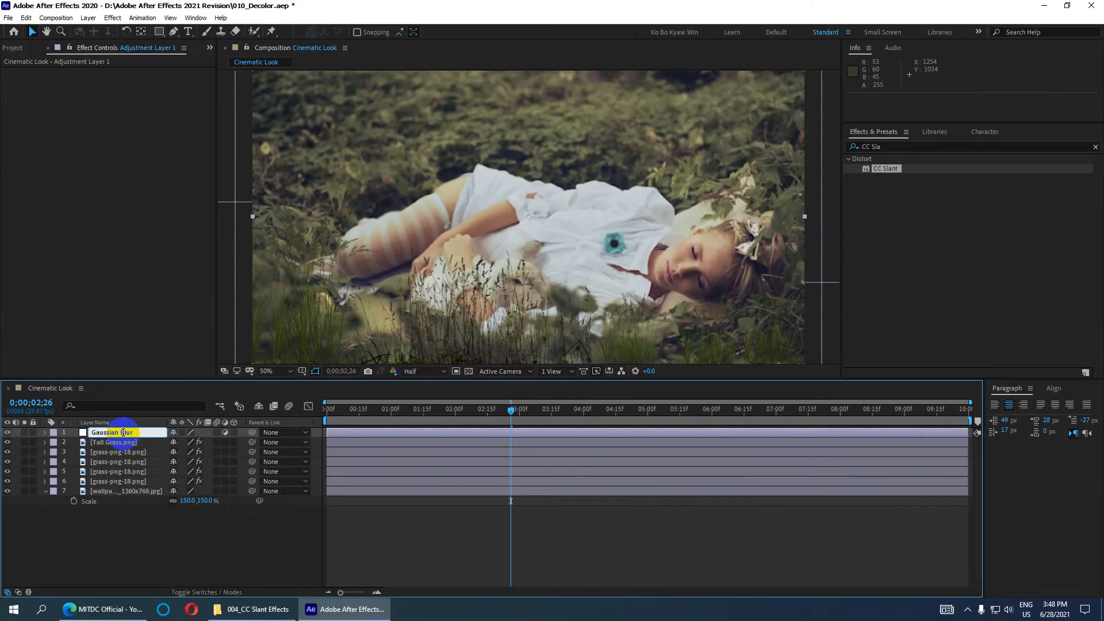
{"action": "left_click", "coordinate": [111, 509]}
Apply the Gaussian Blur effect to the Gaussian Blur adjustment layer and set its Blurriness to 27.
{"action": "left_click", "coordinate": [126, 434]}
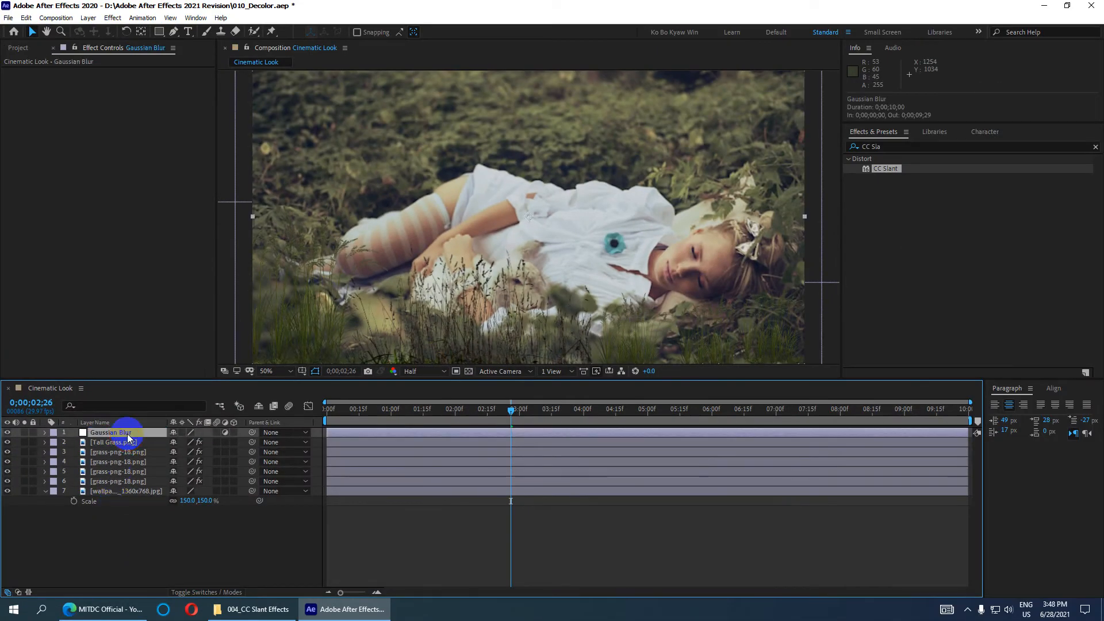
{"action": "left_click", "coordinate": [869, 147]}
{"action": "type", "text": "Gaus"}
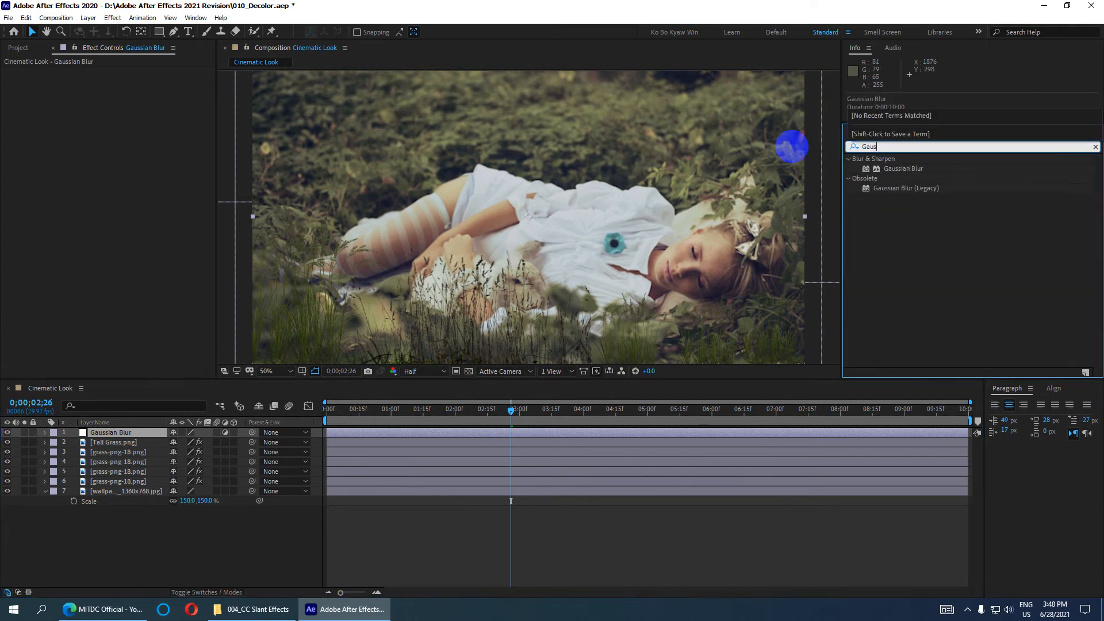
{"action": "left_click", "coordinate": [903, 169]}
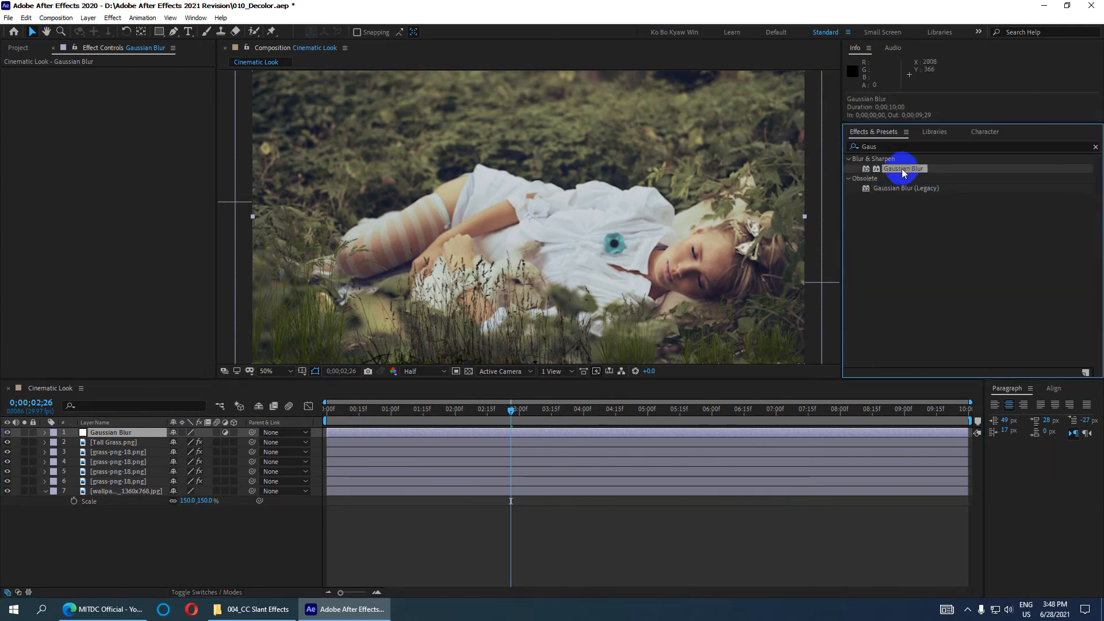
{"action": "left_click_drag", "start_coordinate": [912, 172], "coordinate": [129, 431]}
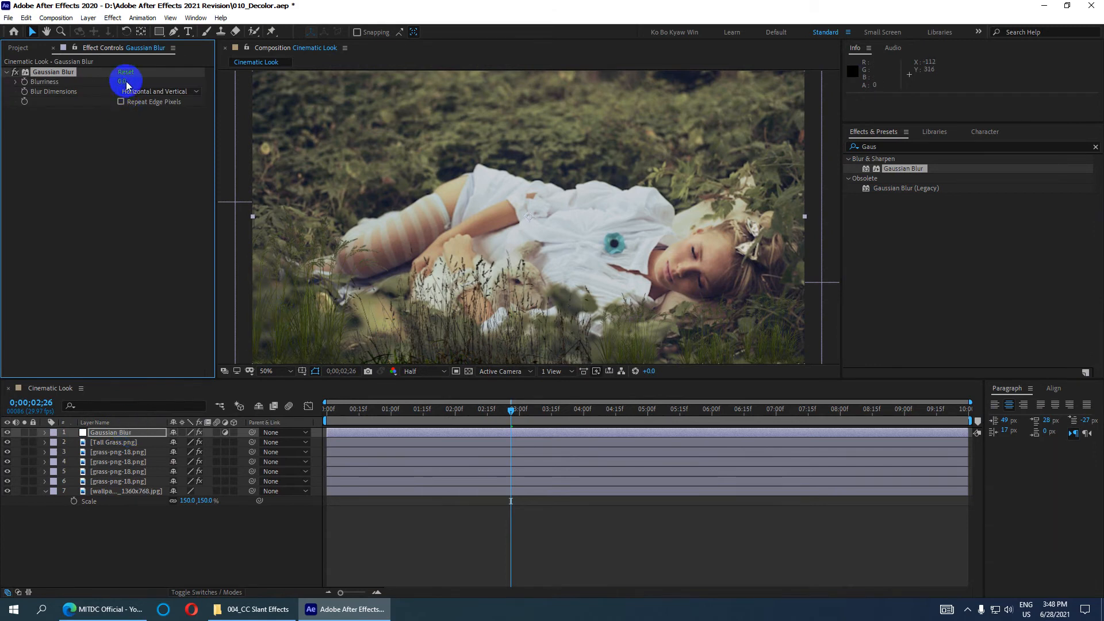
{"action": "left_click", "coordinate": [123, 81]}
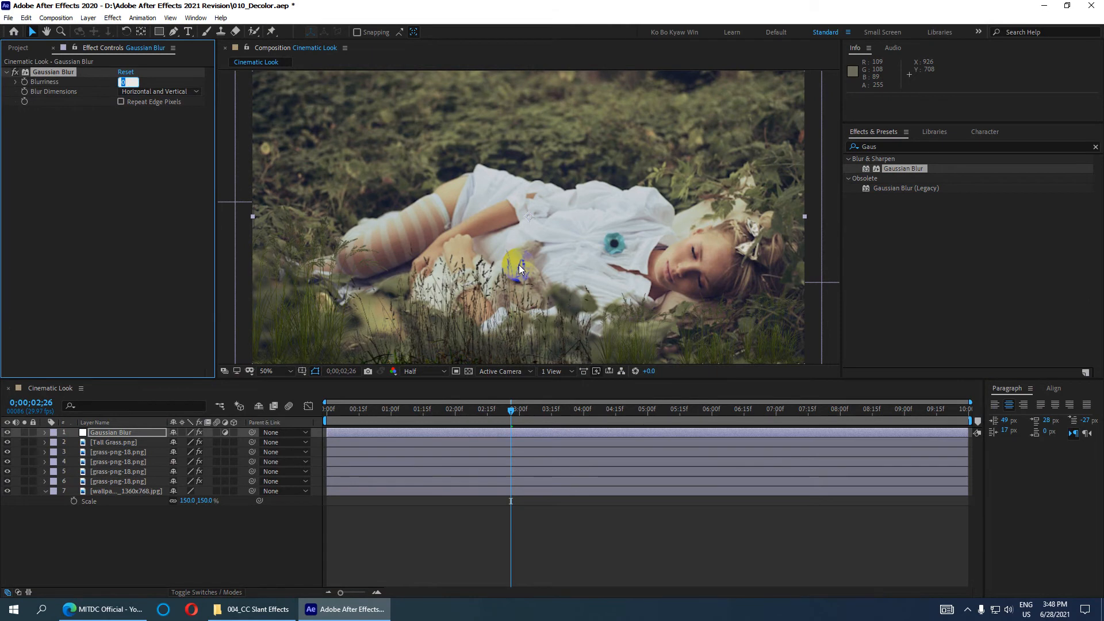
{"action": "type", "text": "27"}
{"action": "left_click", "coordinate": [517, 260]}
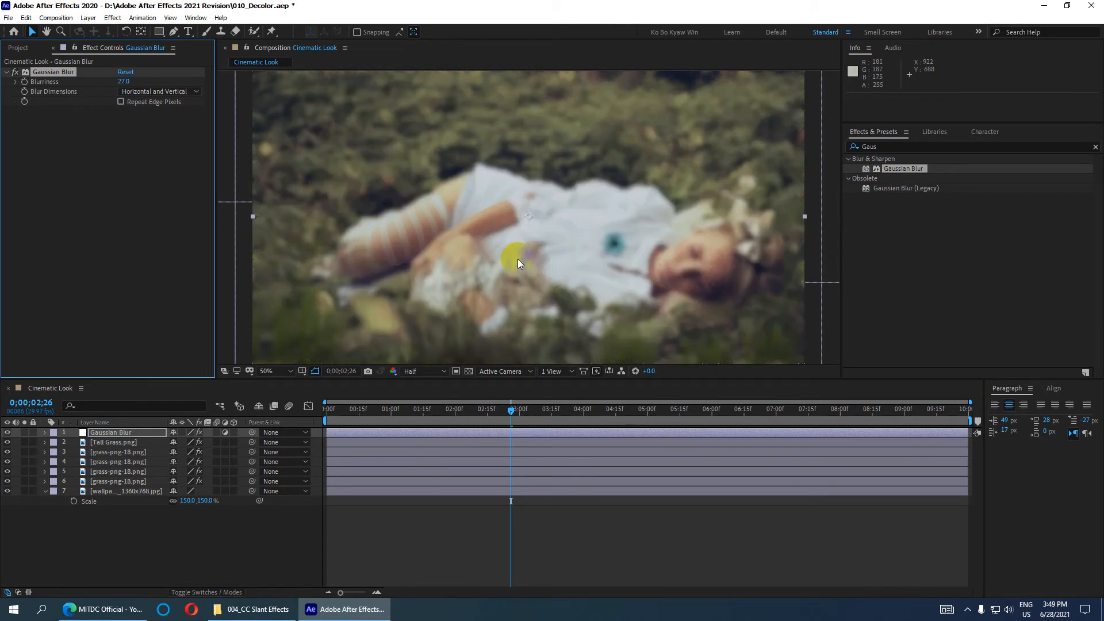
Draw a closed curved mask around the girl on the Gaussian Blur layer with the Pen tool, following the grass edge below her.
{"action": "key", "text": "comma"}
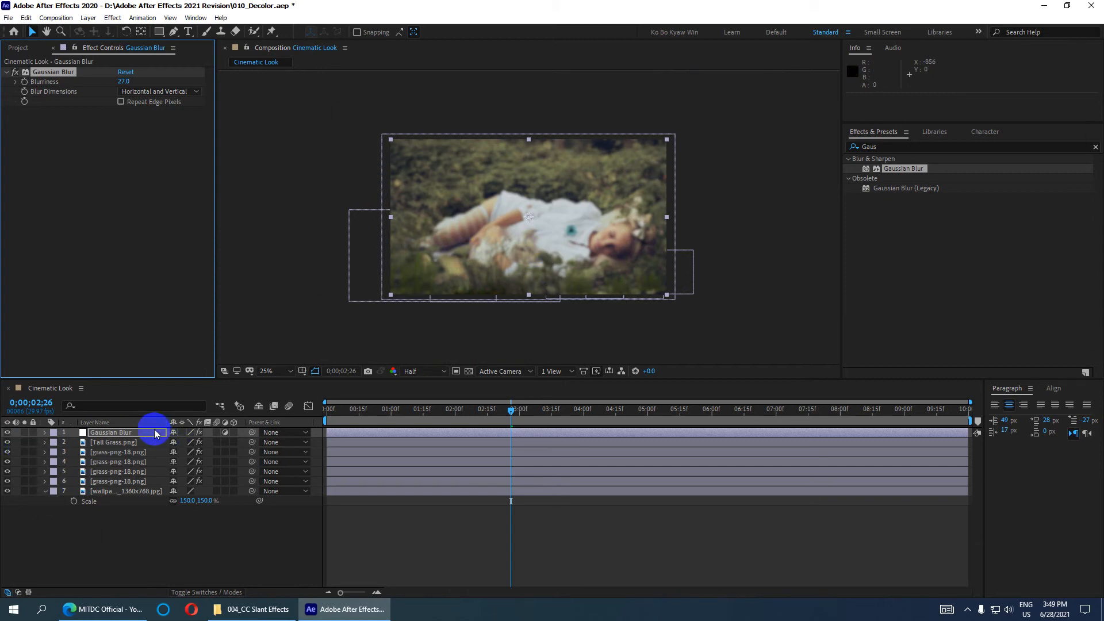
{"action": "left_click", "coordinate": [136, 396]}
{"action": "key", "text": "period"}
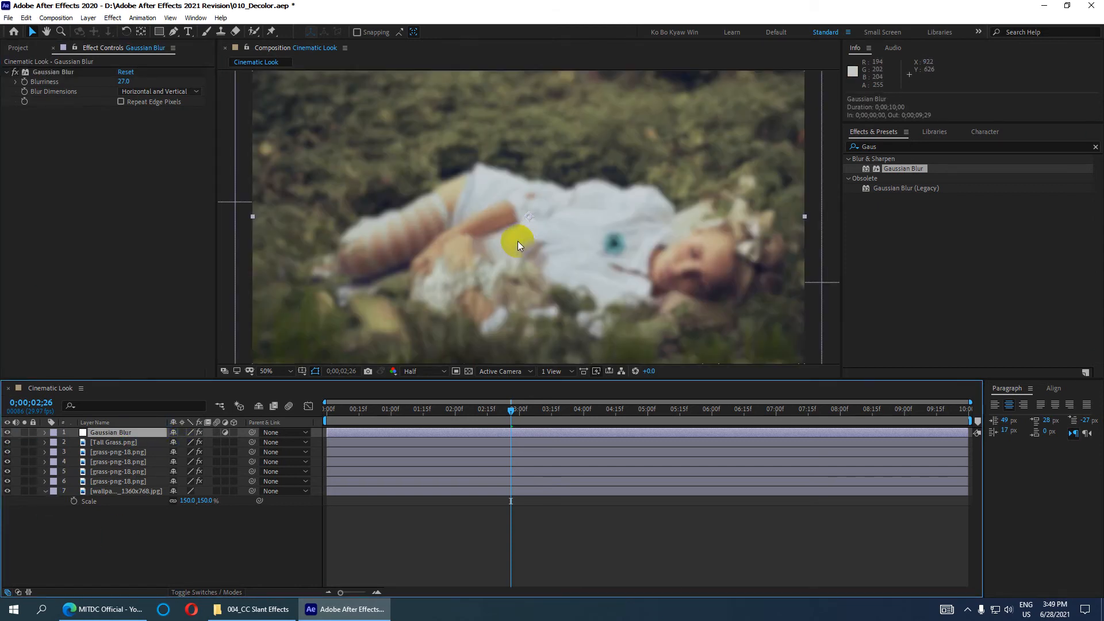
{"action": "key", "text": "comma"}
{"action": "key", "text": "period"}
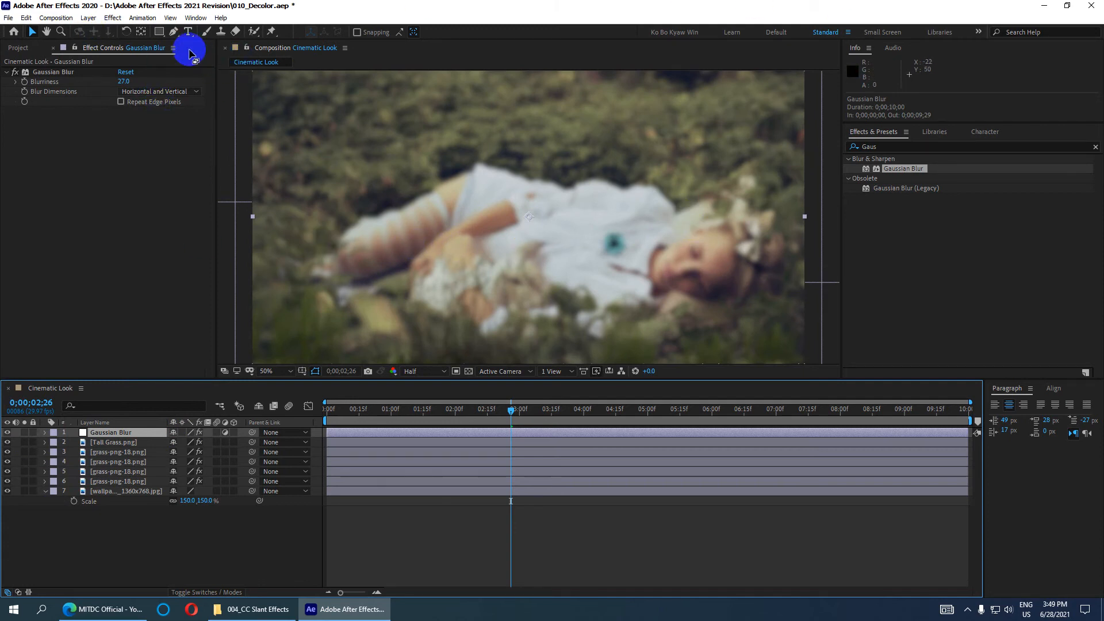
{"action": "left_click", "coordinate": [173, 31]}
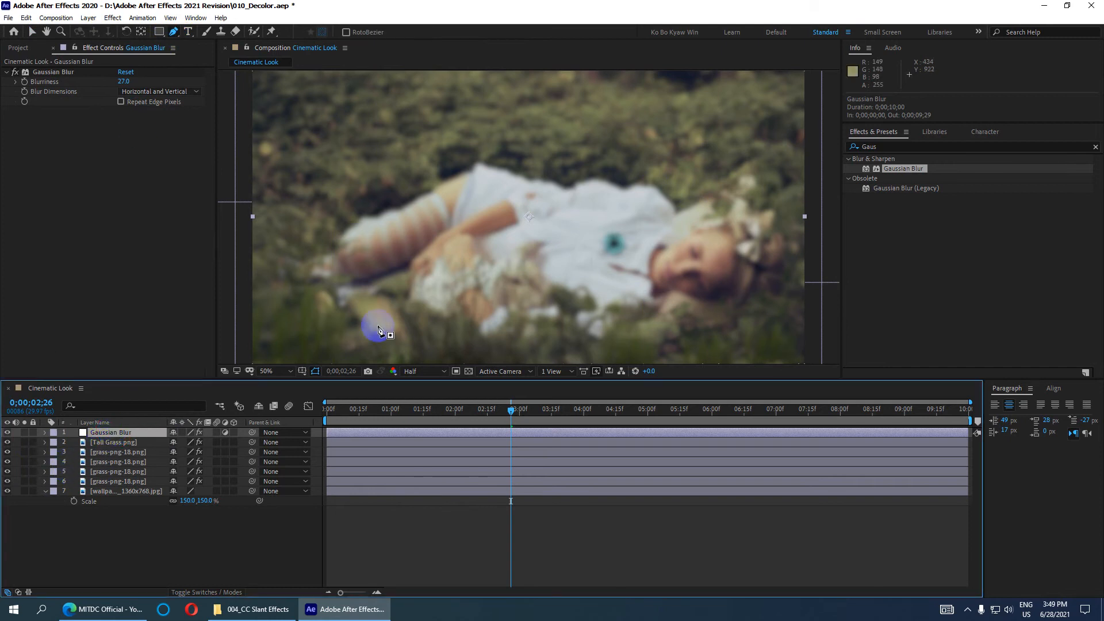
{"action": "key", "text": "comma"}
{"action": "left_click", "coordinate": [460, 263]}
{"action": "left_click_drag", "start_coordinate": [421, 249], "coordinate": [424, 228]}
{"action": "left_click", "coordinate": [430, 211]}
{"action": "left_click", "coordinate": [492, 180]}
{"action": "left_click", "coordinate": [573, 189]}
{"action": "left_click", "coordinate": [637, 213]}
{"action": "left_click", "coordinate": [658, 251]}
{"action": "left_click", "coordinate": [619, 260]}
{"action": "left_click", "coordinate": [584, 261]}
{"action": "left_click", "coordinate": [545, 251]}
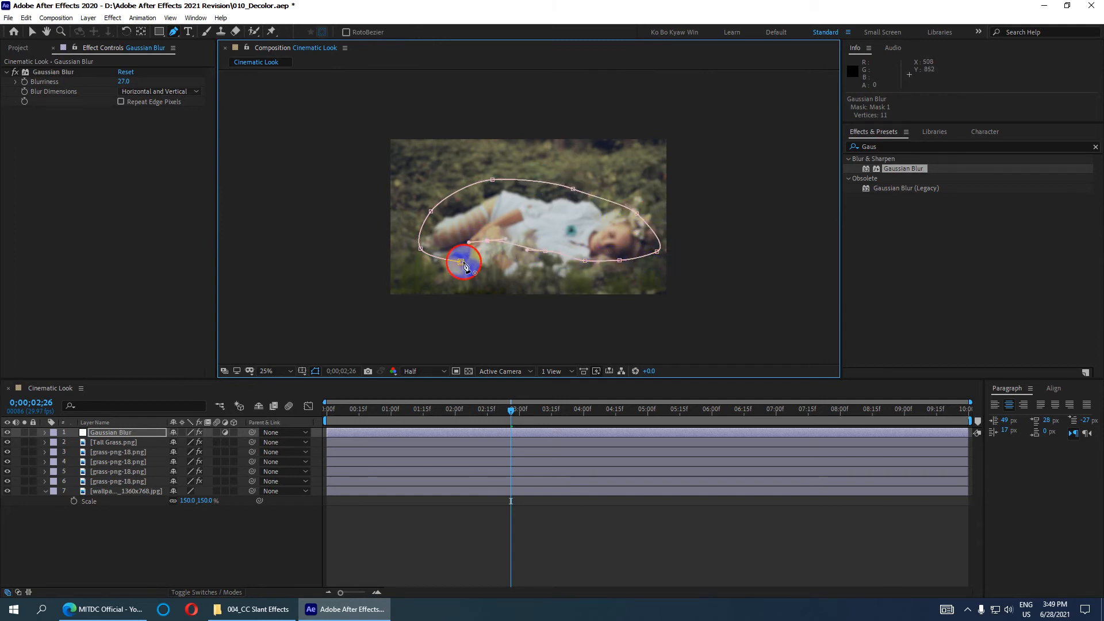
{"action": "scroll", "coordinate": [525, 227], "scroll_direction": "up", "scroll_amount": 1}
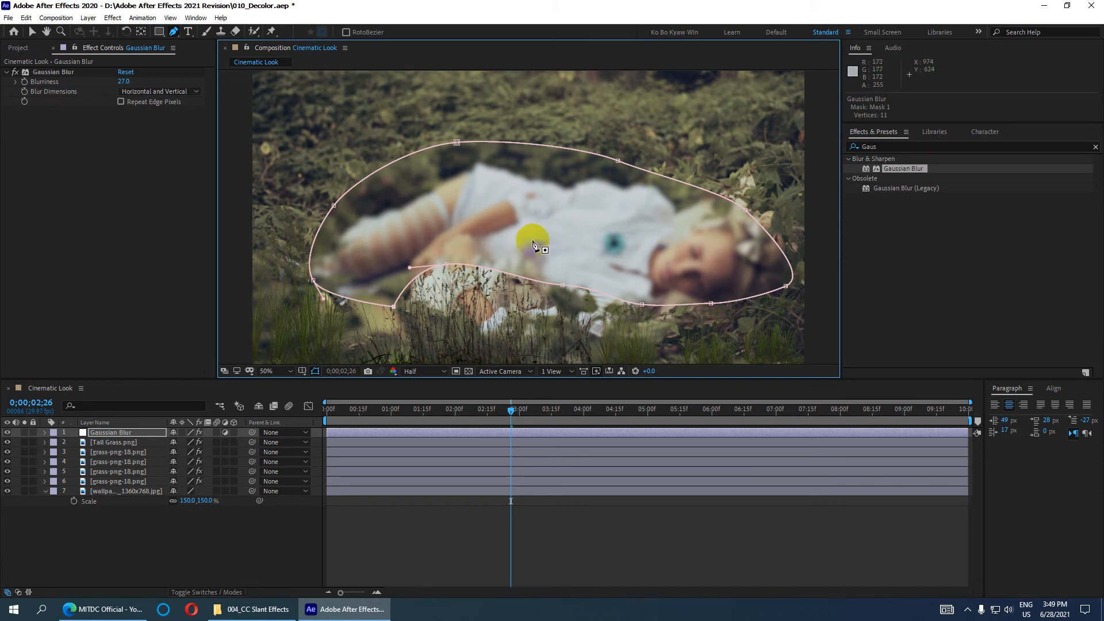
Show Mask 1 of the Gaussian Blur layer and invert it, then deselect the layer.
{"action": "left_click", "coordinate": [107, 432]}
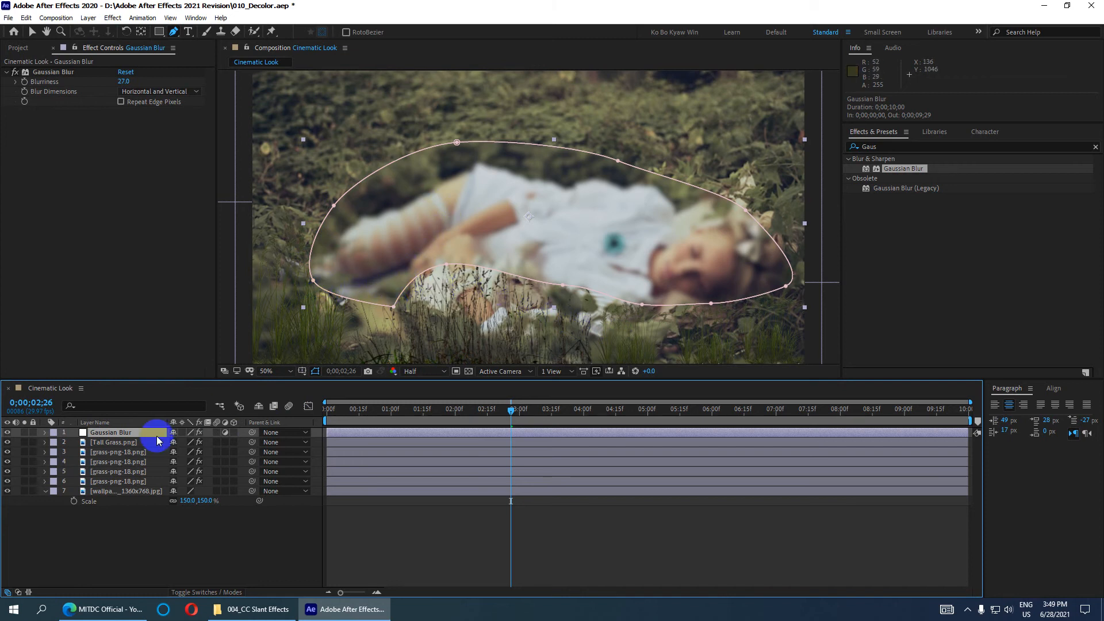
{"action": "key", "text": "m"}
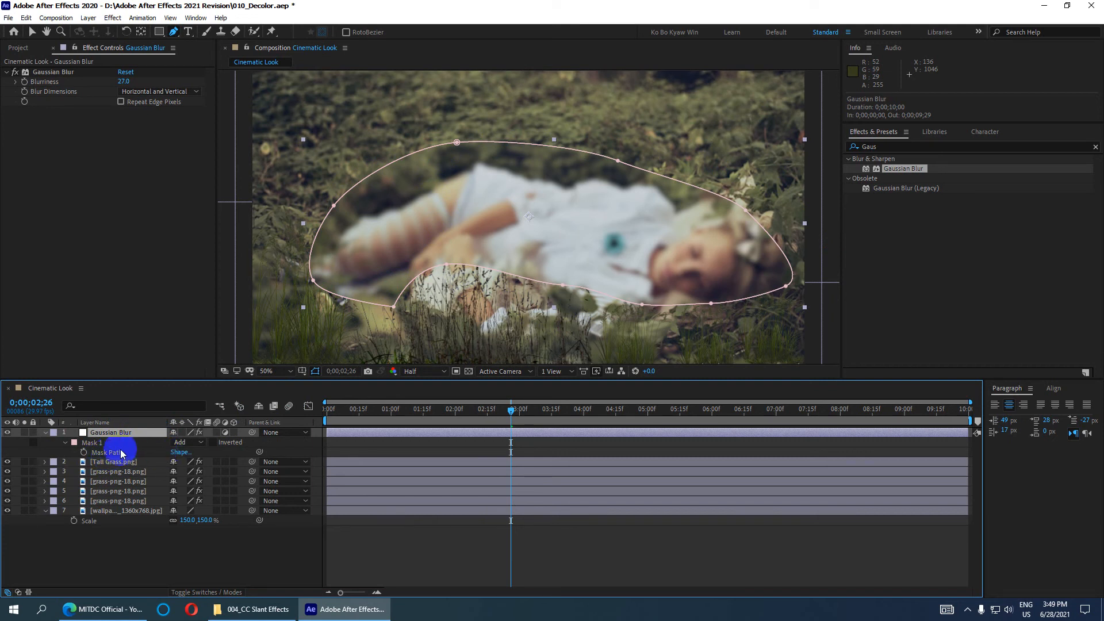
{"action": "left_click", "coordinate": [213, 442]}
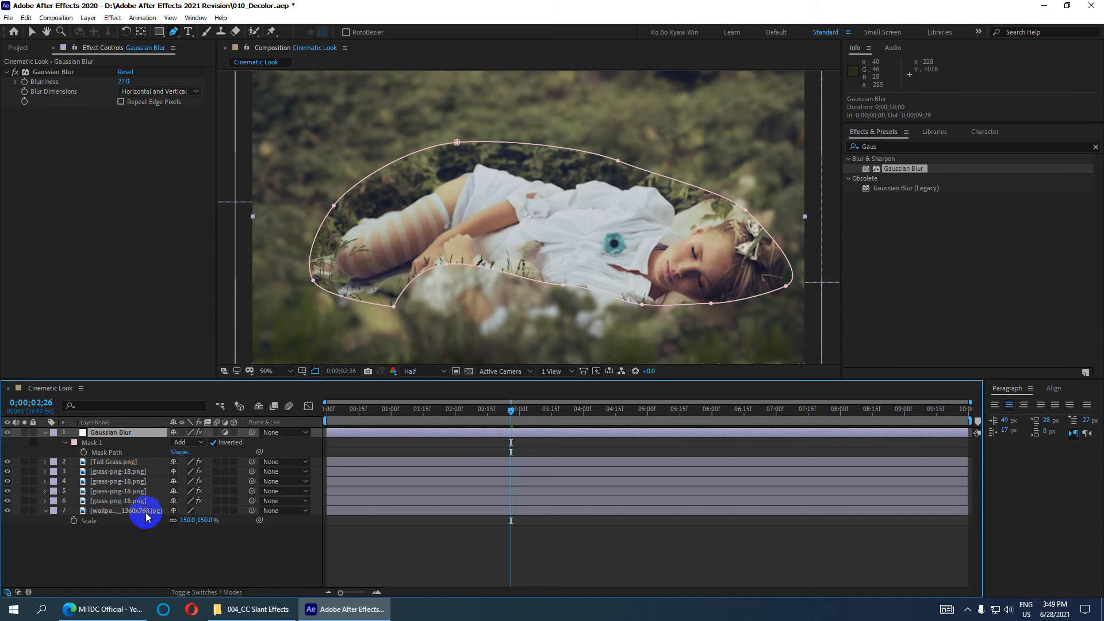
{"action": "left_click", "coordinate": [107, 542]}
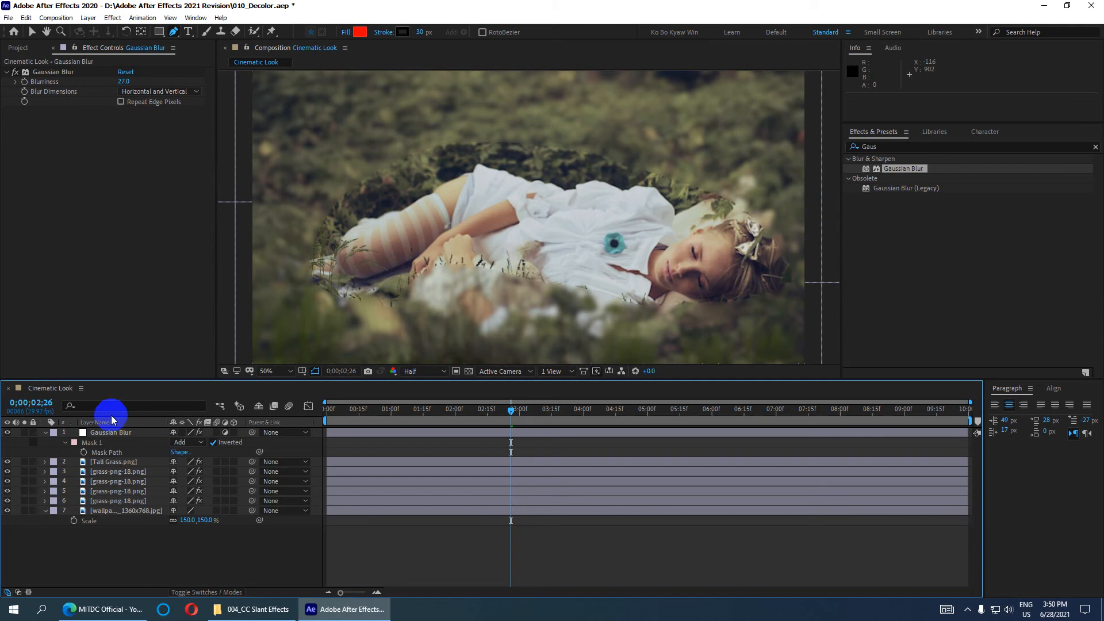
Reveal the Mask Feather of the Gaussian Blur layer's mask and set it to 150 pixels.
{"action": "left_click", "coordinate": [109, 432]}
{"action": "key", "text": "shift+f"}
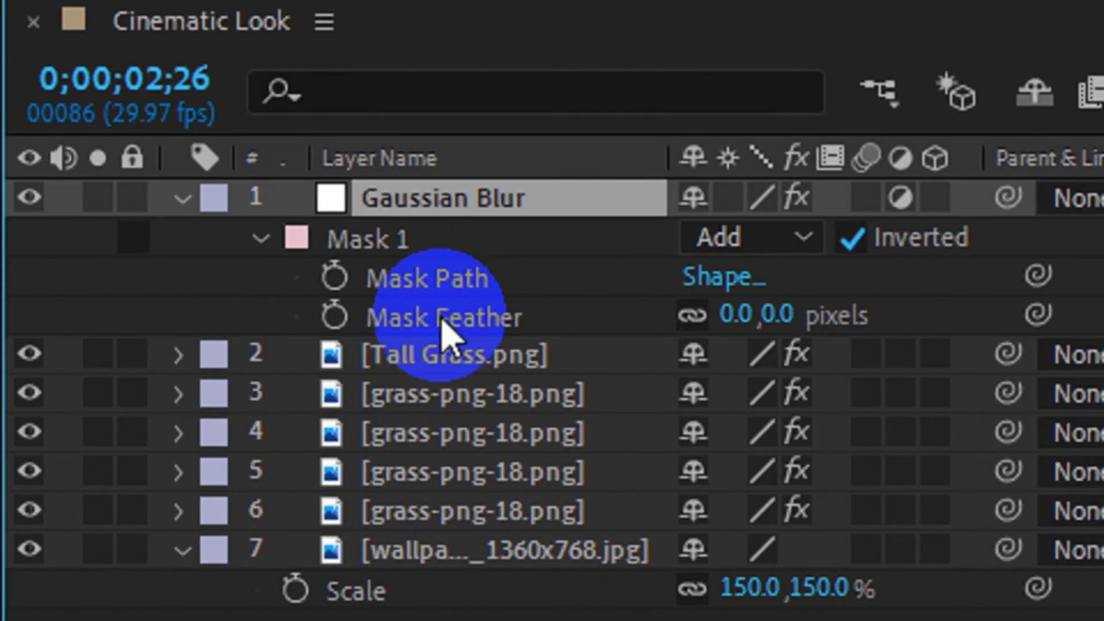
{"action": "left_click", "coordinate": [773, 316]}
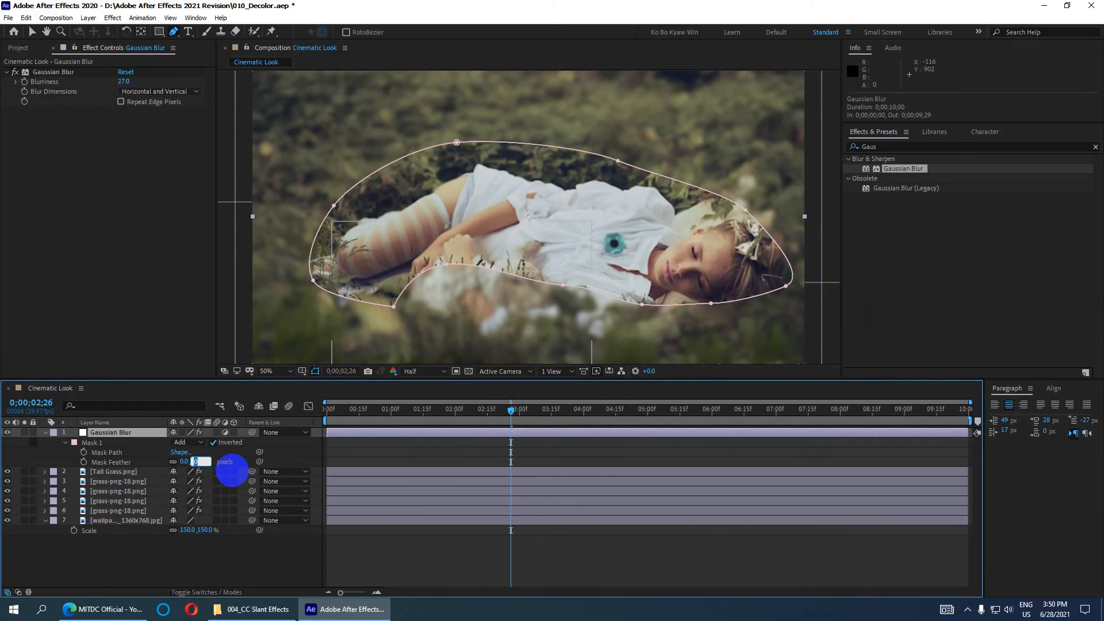
{"action": "type", "text": "150"}
{"action": "key", "text": "Return"}
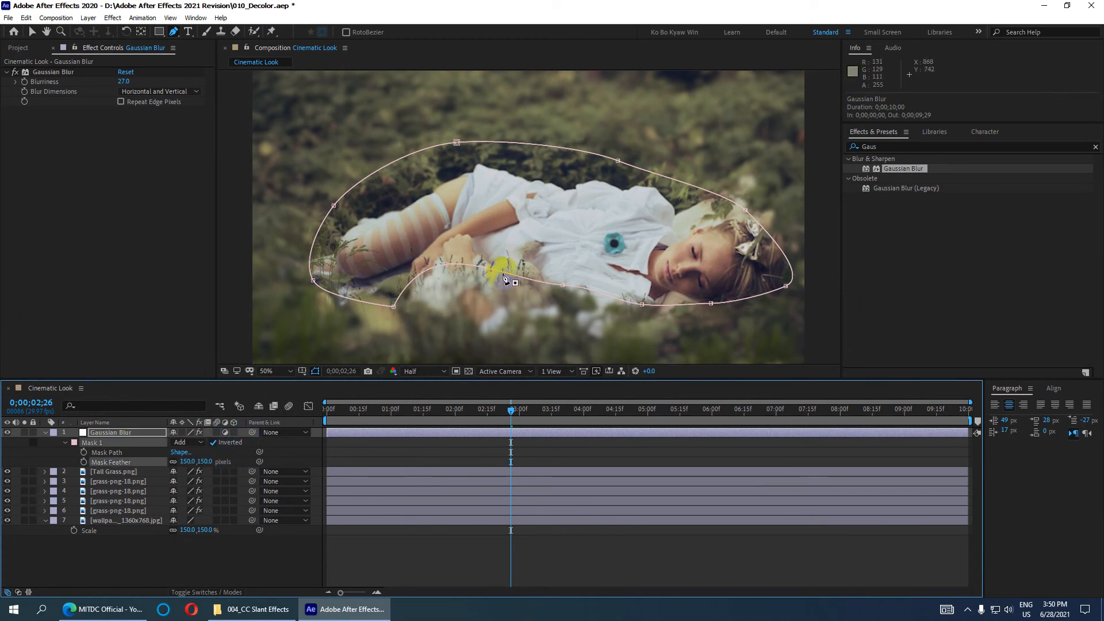
Preview the composition from 0;00;00;00 to check the feathered blur, stopping at about 0;00;03;21.
{"action": "left_click_drag", "start_coordinate": [510, 414], "coordinate": [301, 409]}
{"action": "key", "text": "space"}
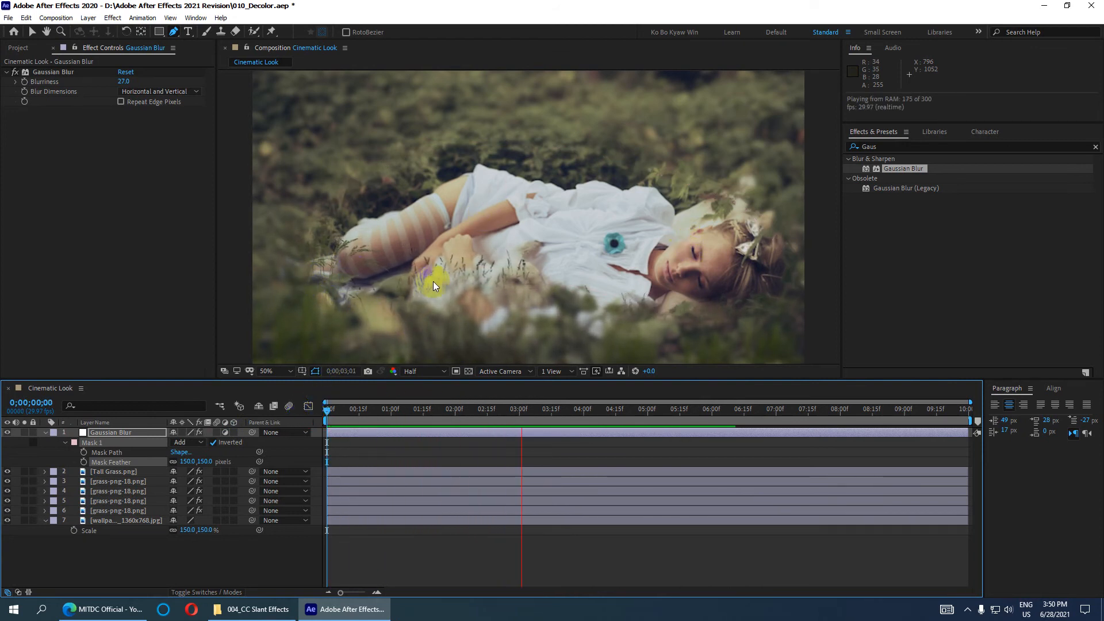
{"action": "key", "text": "space"}
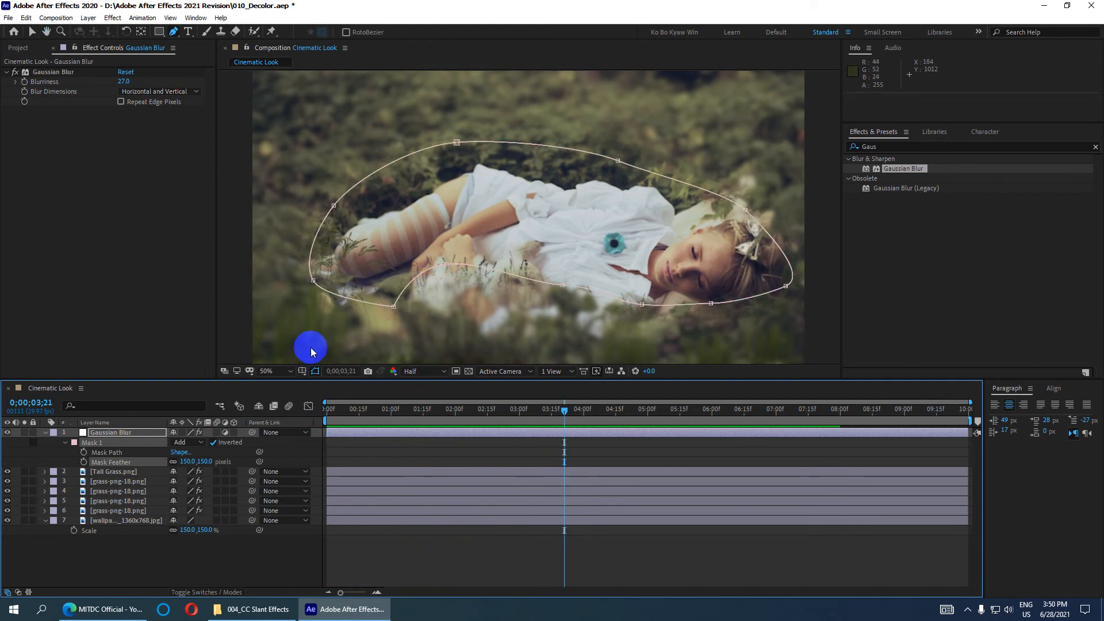
Set Mask 1's feather to 300 pixels, keeping a single mask on the Gaussian Blur layer, and save the project.
{"action": "left_click", "coordinate": [205, 461]}
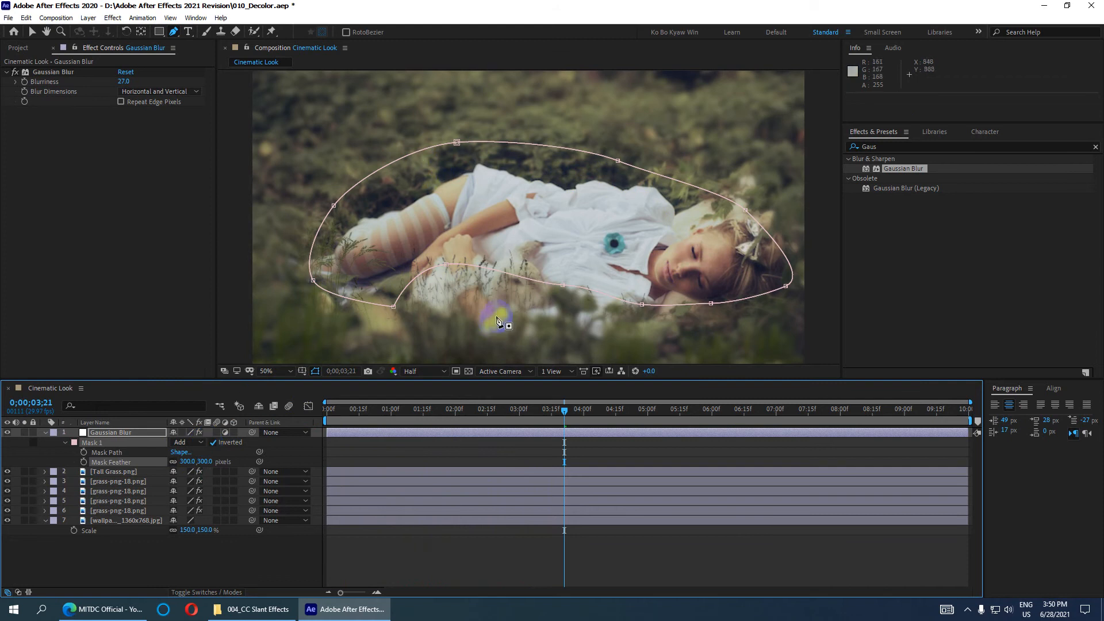
{"action": "key", "text": "ctrl+d"}
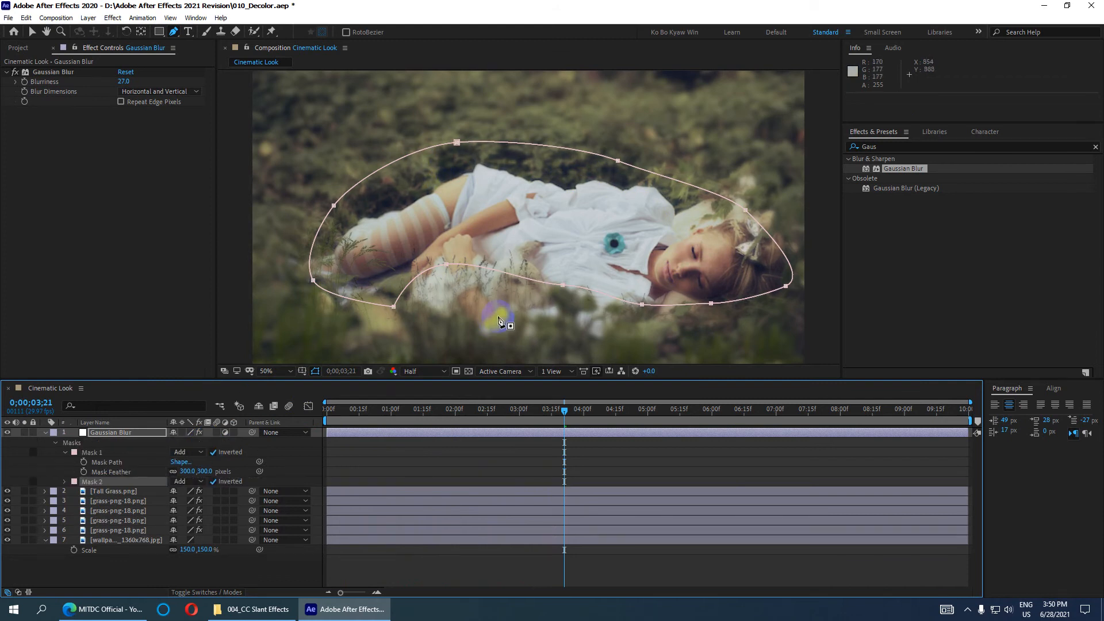
{"action": "key", "text": "ctrl+z"}
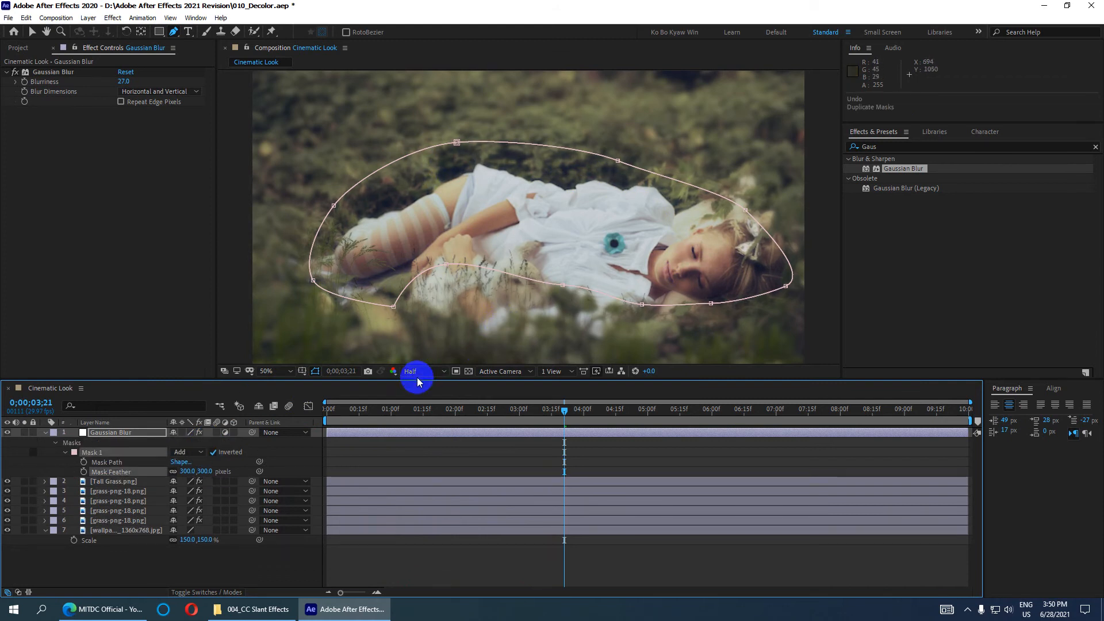
{"action": "key", "text": "ctrl+s"}
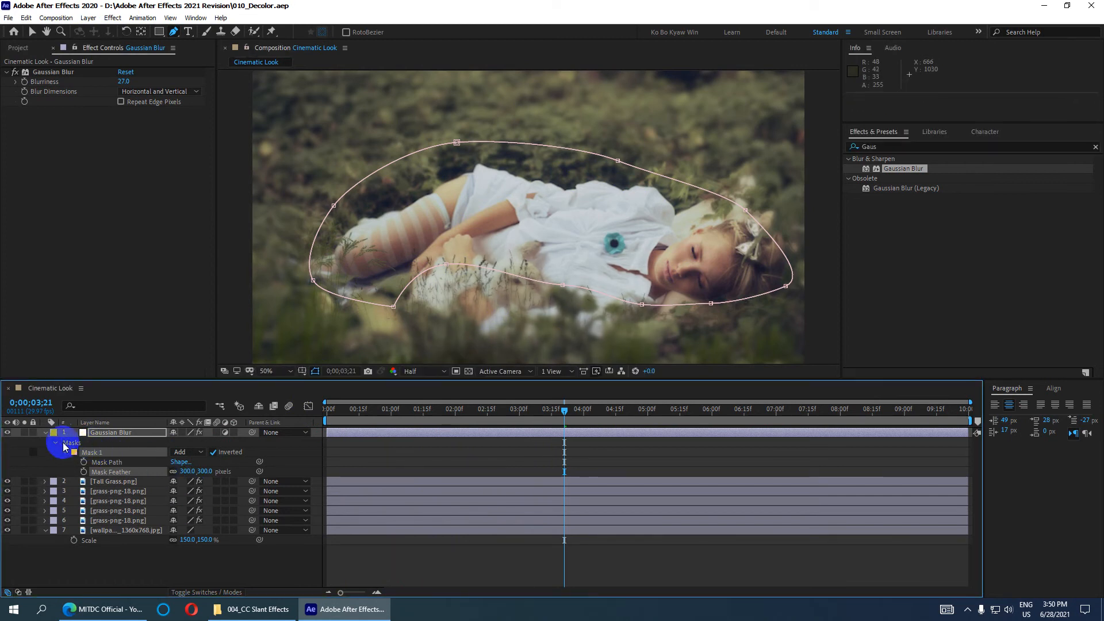
Set the Mask Expansion of the Gaussian Blur layer's Mask 1 to 55 pixels and collapse the layer's properties.
{"action": "left_click", "coordinate": [45, 434]}
{"action": "left_click", "coordinate": [46, 433]}
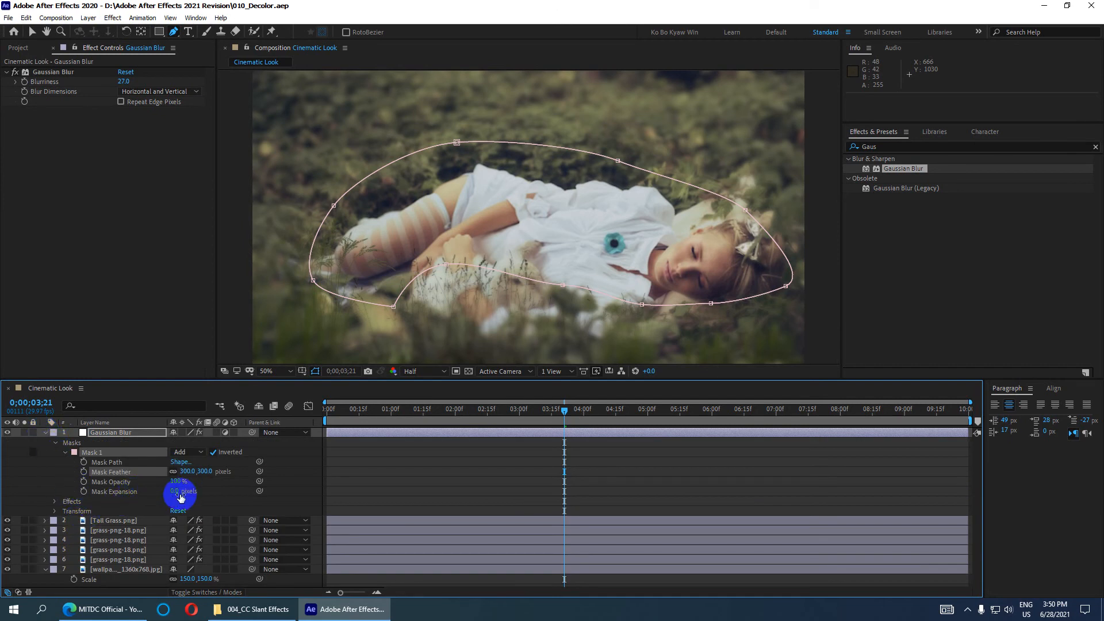
{"action": "left_click_drag", "start_coordinate": [177, 496], "coordinate": [200, 487]}
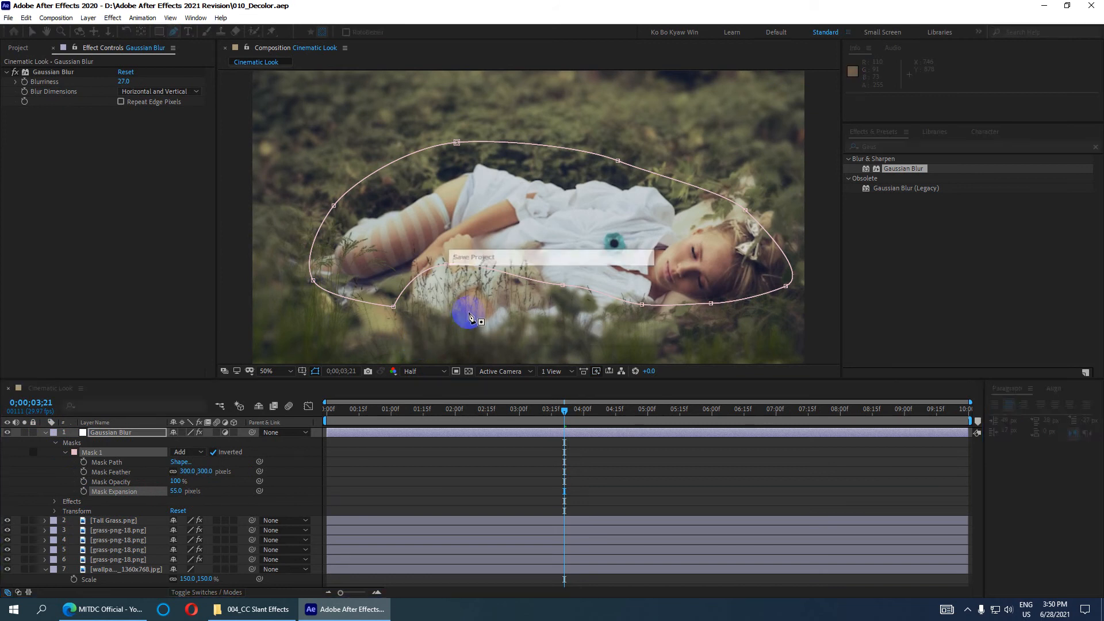
{"action": "left_click", "coordinate": [46, 432]}
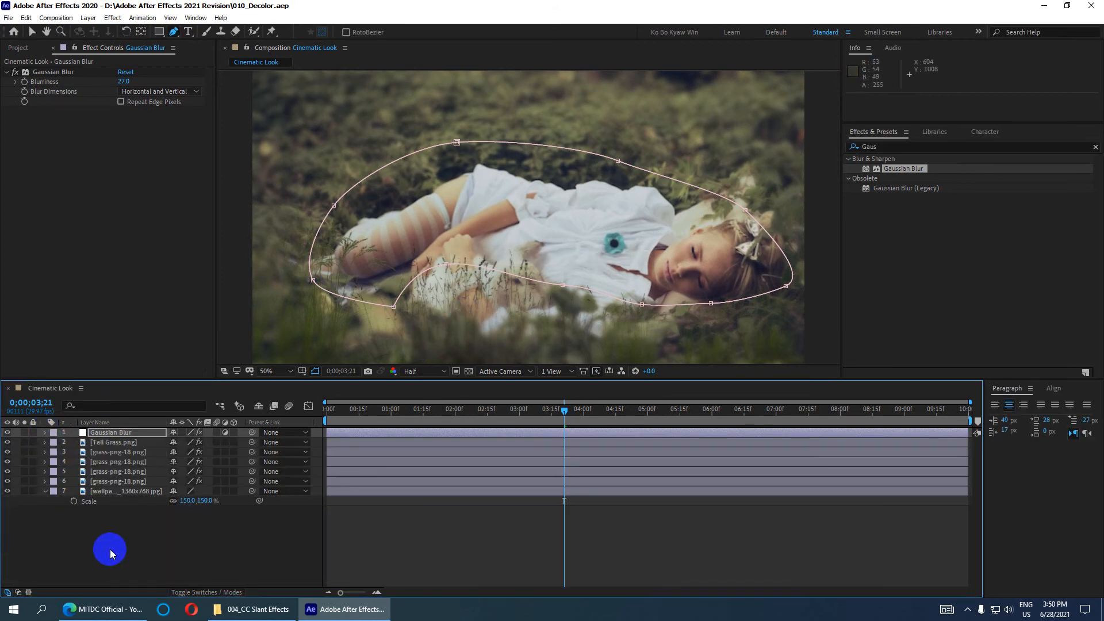
Deselect the layer and preview the composition to check the expanded mask, stopping at about 0;00;03;18.
{"action": "left_click", "coordinate": [115, 547]}
{"action": "key", "text": "space"}
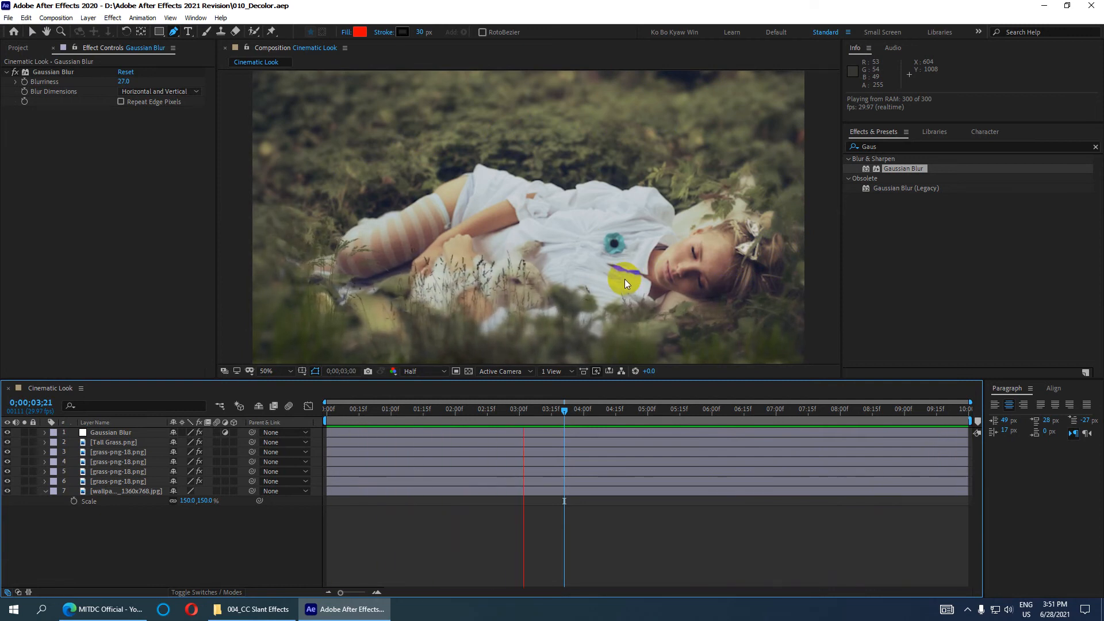
{"action": "key", "text": "space"}
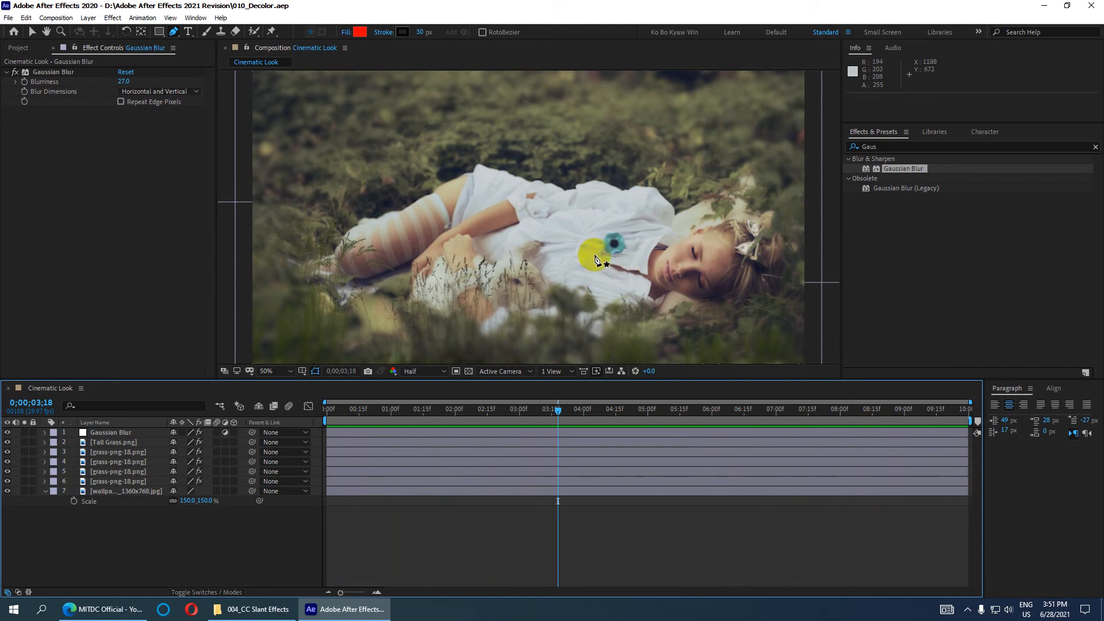
Add a new adjustment layer named Black Bar at the top of the Cinematic Look composition and save the project.
{"action": "key", "text": "comma"}
{"action": "right_click", "coordinate": [114, 544]}
{"action": "mouse_move", "coordinate": [171, 419]}
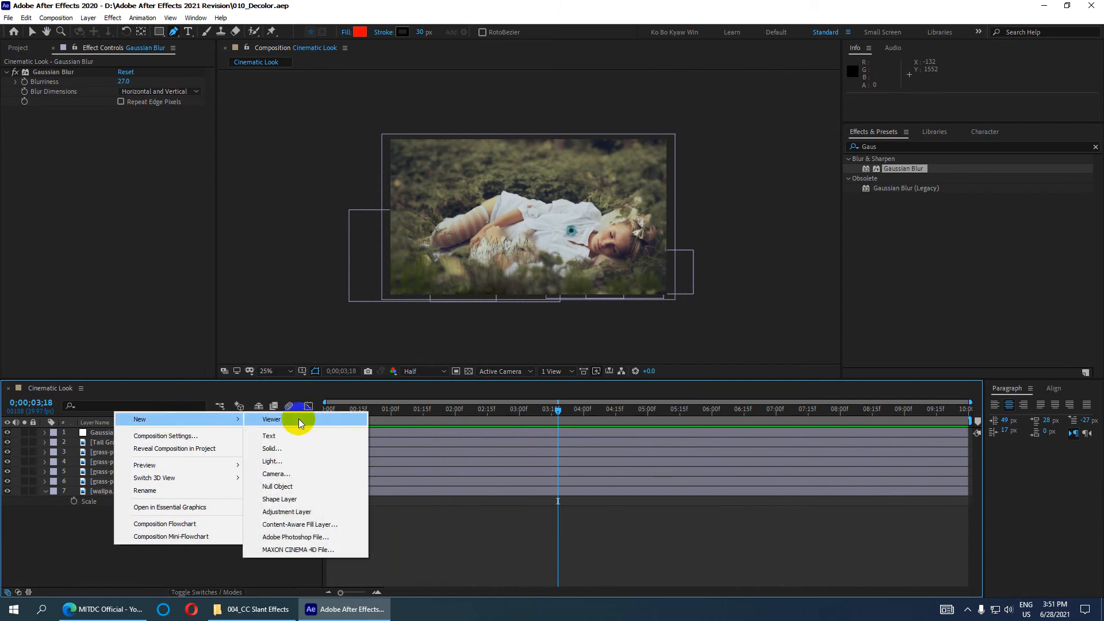
{"action": "left_click", "coordinate": [296, 512]}
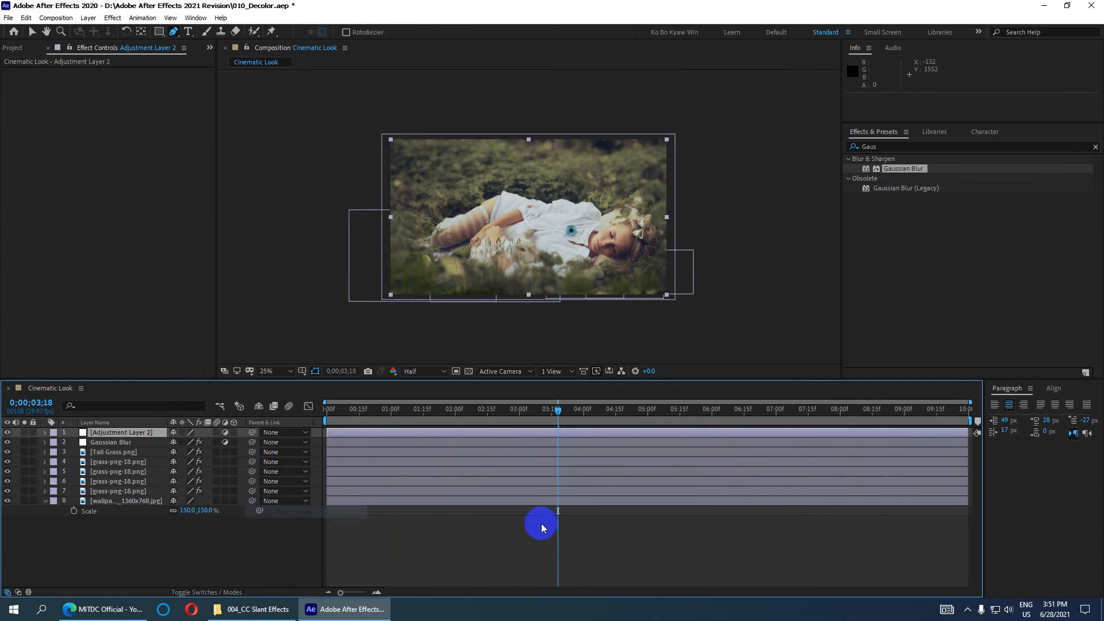
{"action": "key", "text": "Return"}
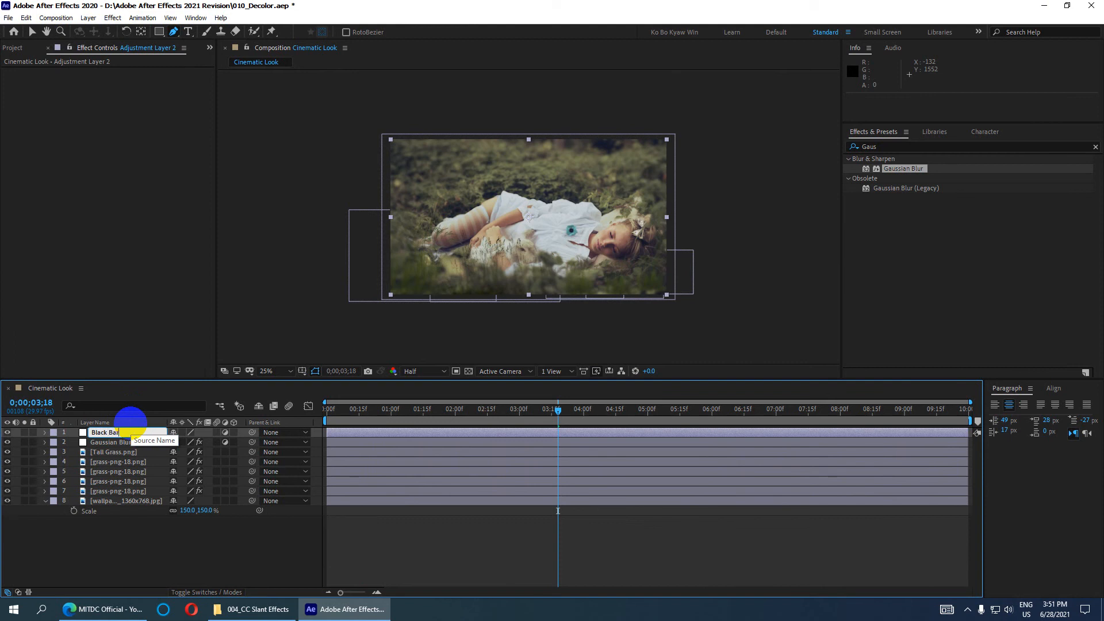
{"action": "key", "text": "Return"}
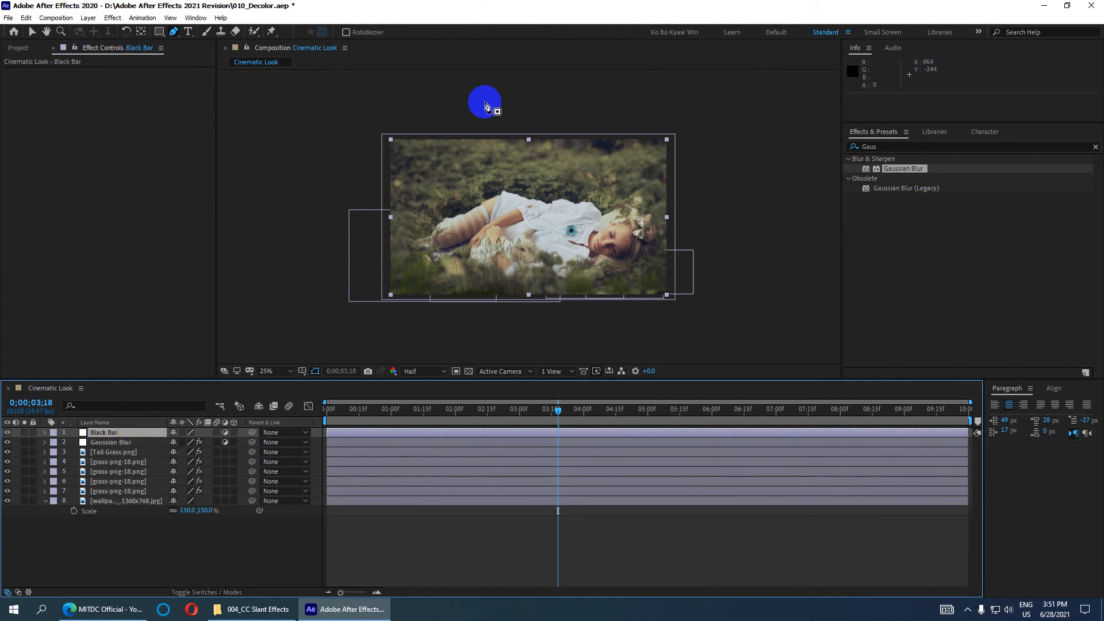
{"action": "key", "text": "ctrl+s"}
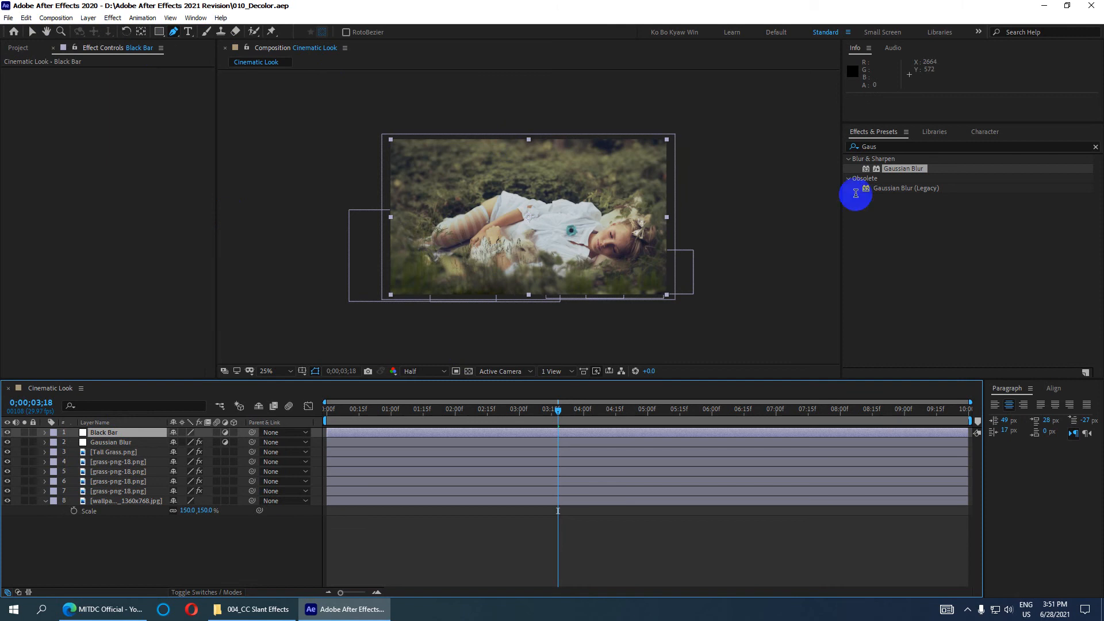
Clear the effects search and apply the 002_MITDC_Cinematic Crop preset from the MITDC_Presets animation presets to the Black Bar layer.
{"action": "left_click_drag", "start_coordinate": [885, 146], "coordinate": [808, 140]}
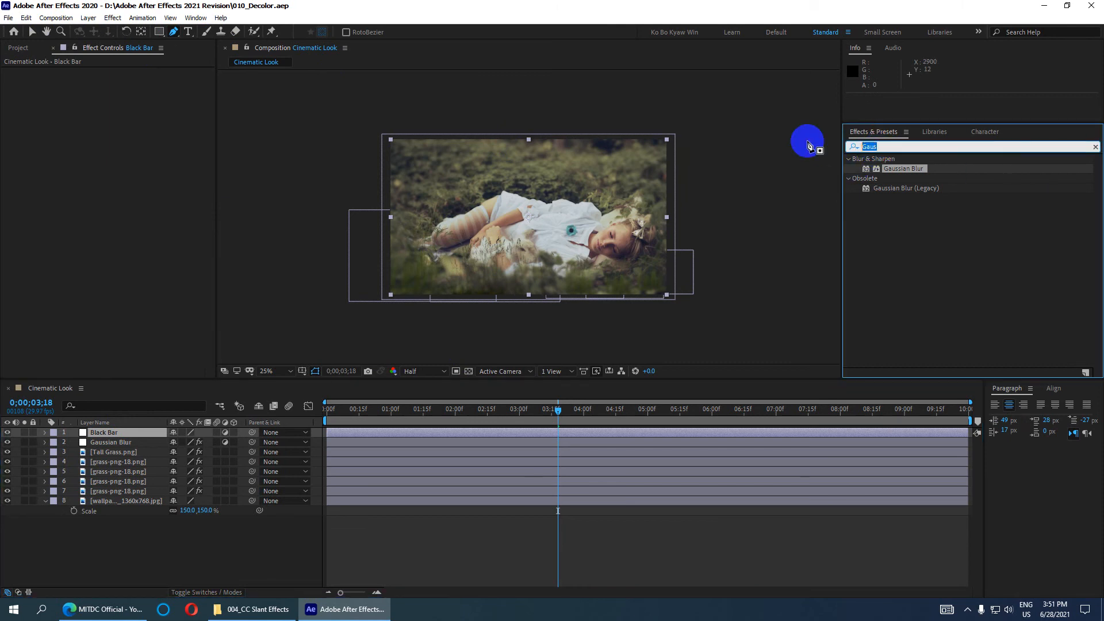
{"action": "key", "text": "BackSpace"}
{"action": "left_click", "coordinate": [848, 162]}
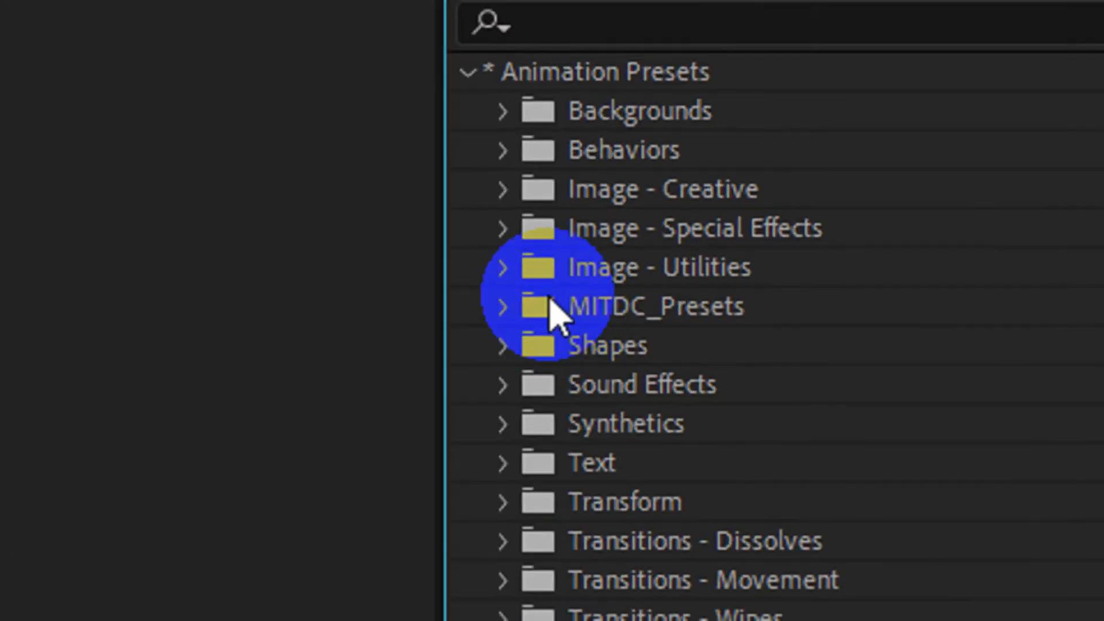
{"action": "left_click", "coordinate": [504, 309]}
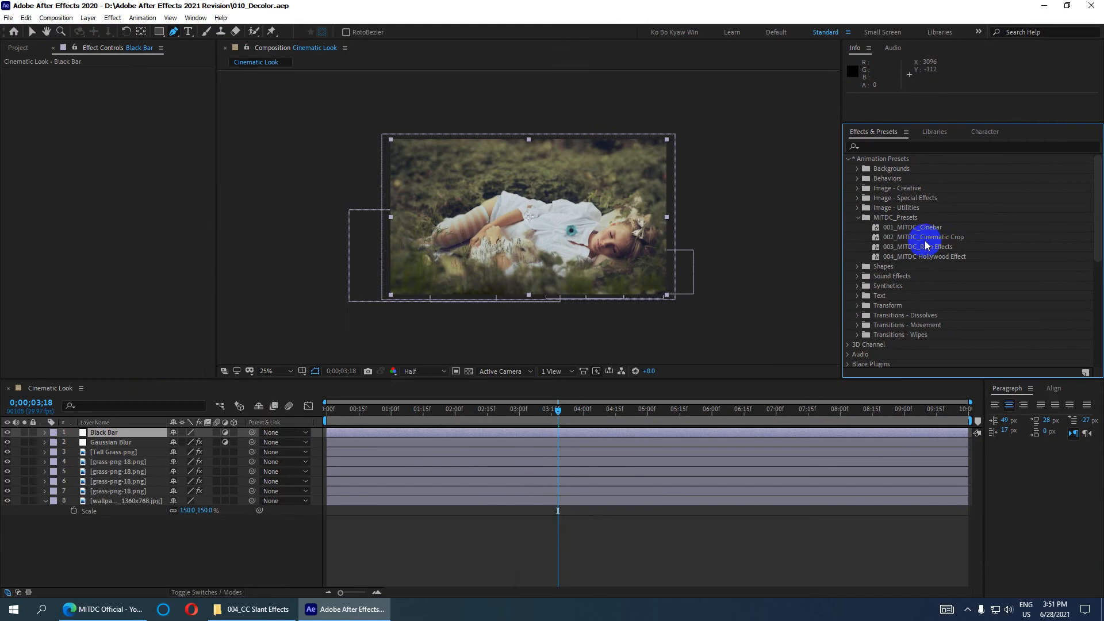
{"action": "left_click", "coordinate": [933, 239]}
{"action": "left_click", "coordinate": [930, 227]}
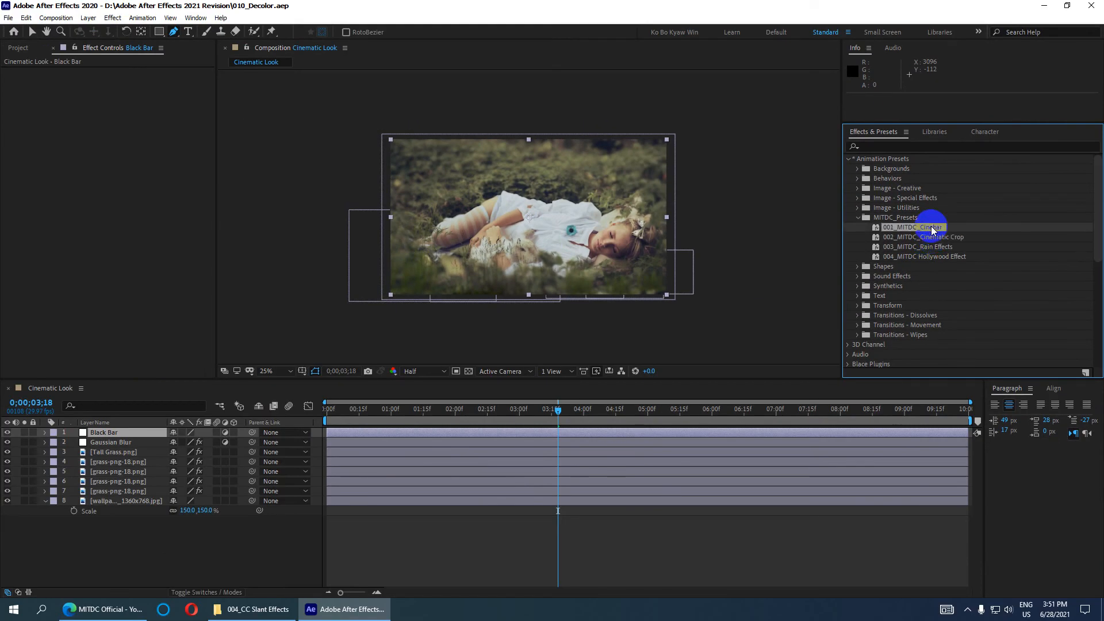
{"action": "left_click", "coordinate": [932, 255]}
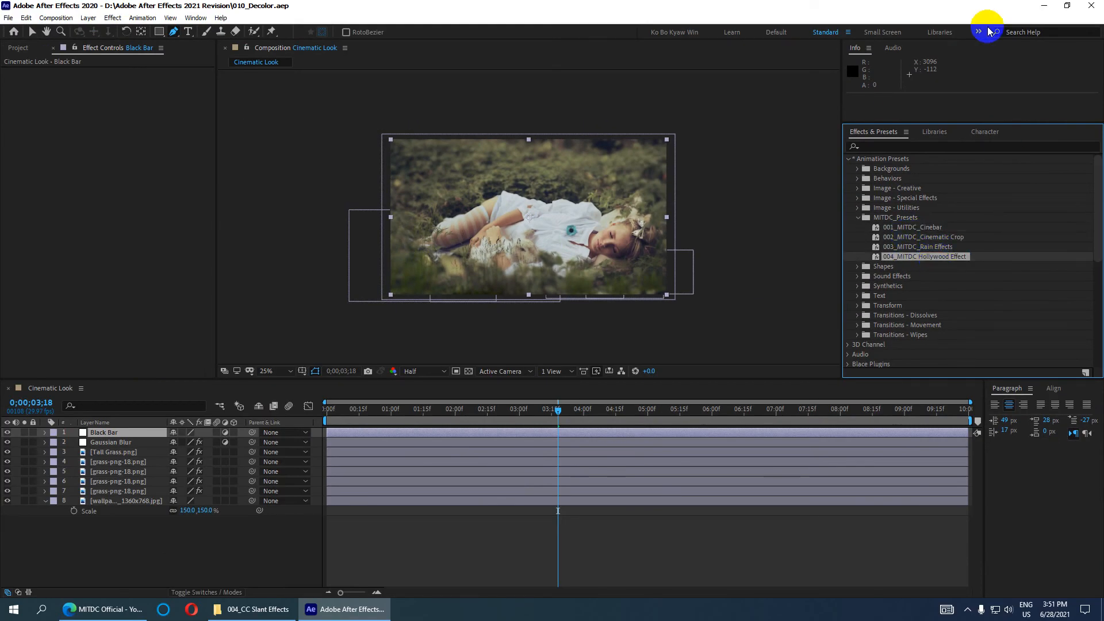
{"action": "left_click", "coordinate": [929, 237]}
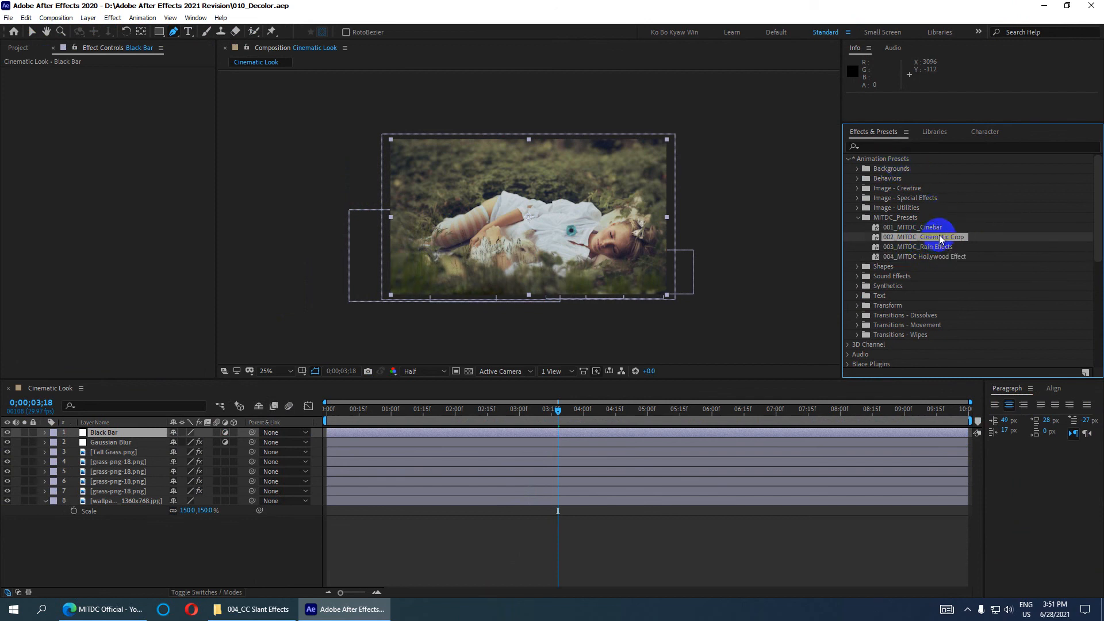
{"action": "left_click_drag", "start_coordinate": [936, 237], "coordinate": [143, 436]}
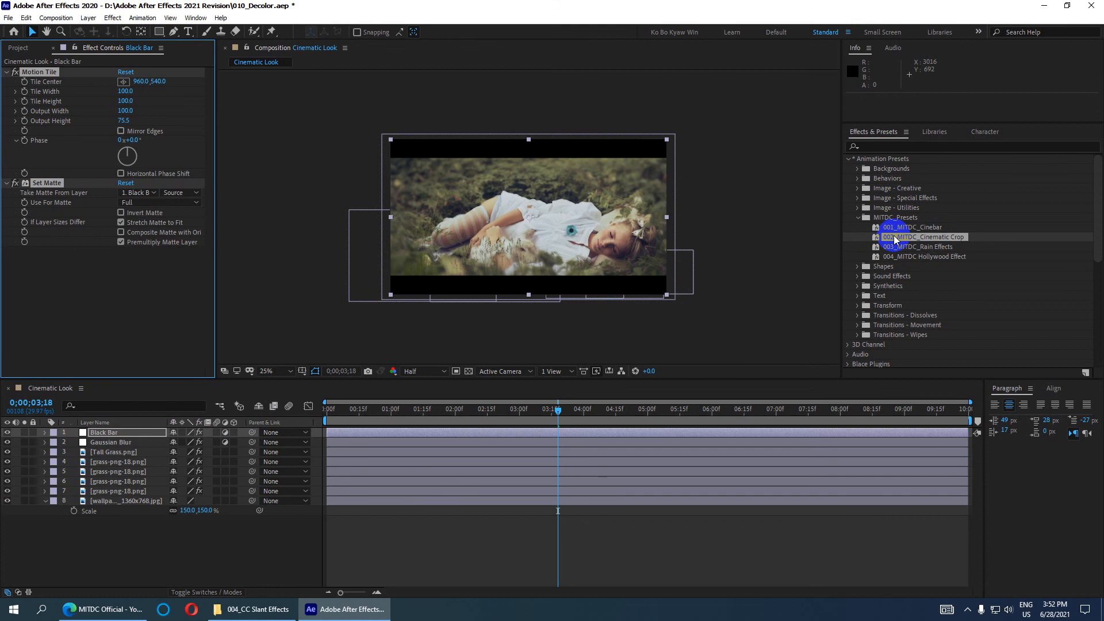
Switch to the browser, look through the uploaded videos on the MITDC Official YouTube channel, and return to After Effects.
{"action": "left_click", "coordinate": [103, 609]}
{"action": "scroll", "coordinate": [463, 414], "scroll_direction": "down", "scroll_amount": 7}
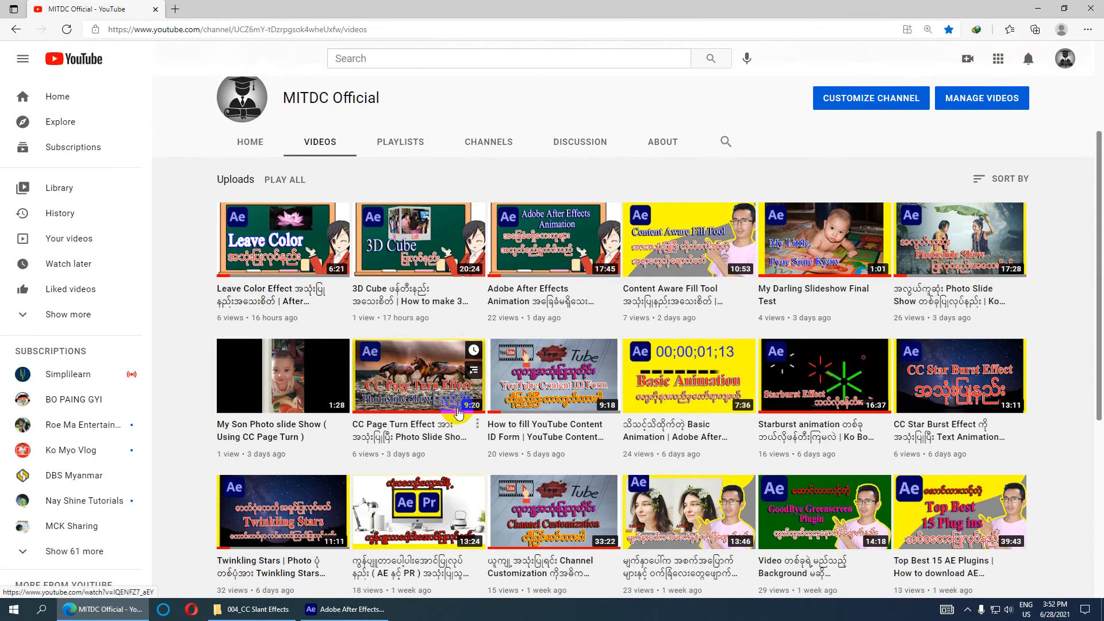
{"action": "scroll", "coordinate": [463, 413], "scroll_direction": "down", "scroll_amount": 7}
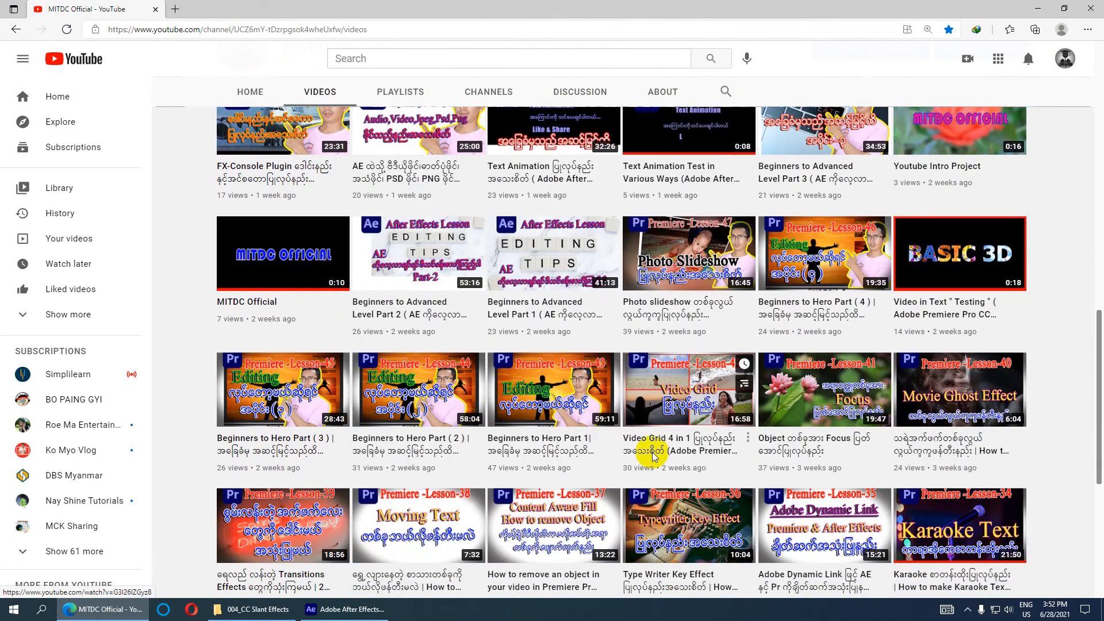
{"action": "scroll", "coordinate": [542, 367], "scroll_direction": "up", "scroll_amount": 1}
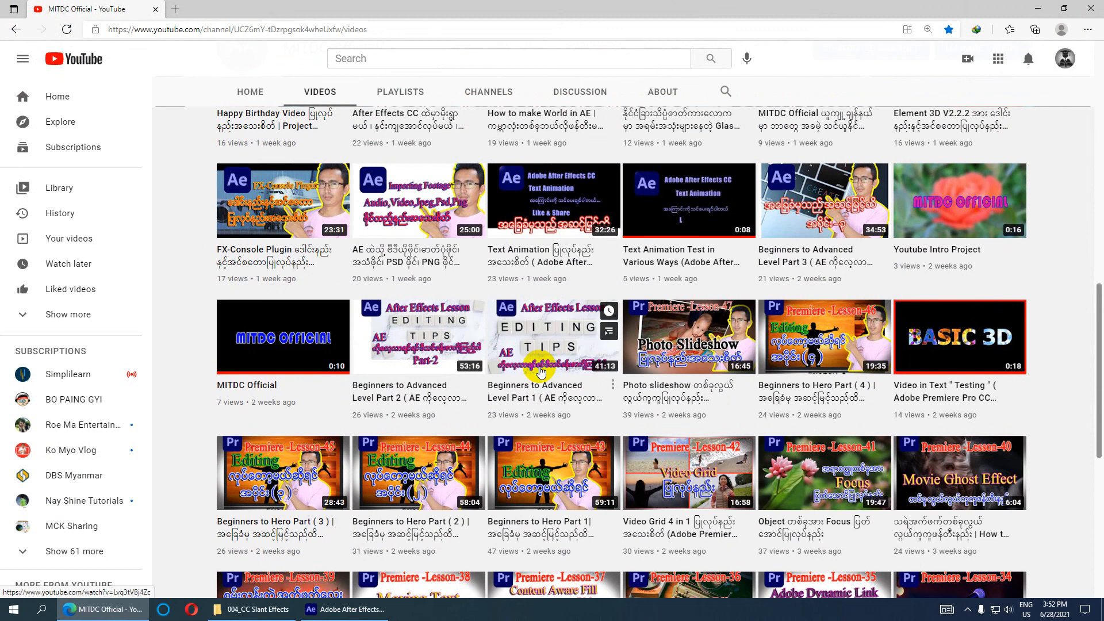
{"action": "scroll", "coordinate": [540, 374], "scroll_direction": "up", "scroll_amount": 2}
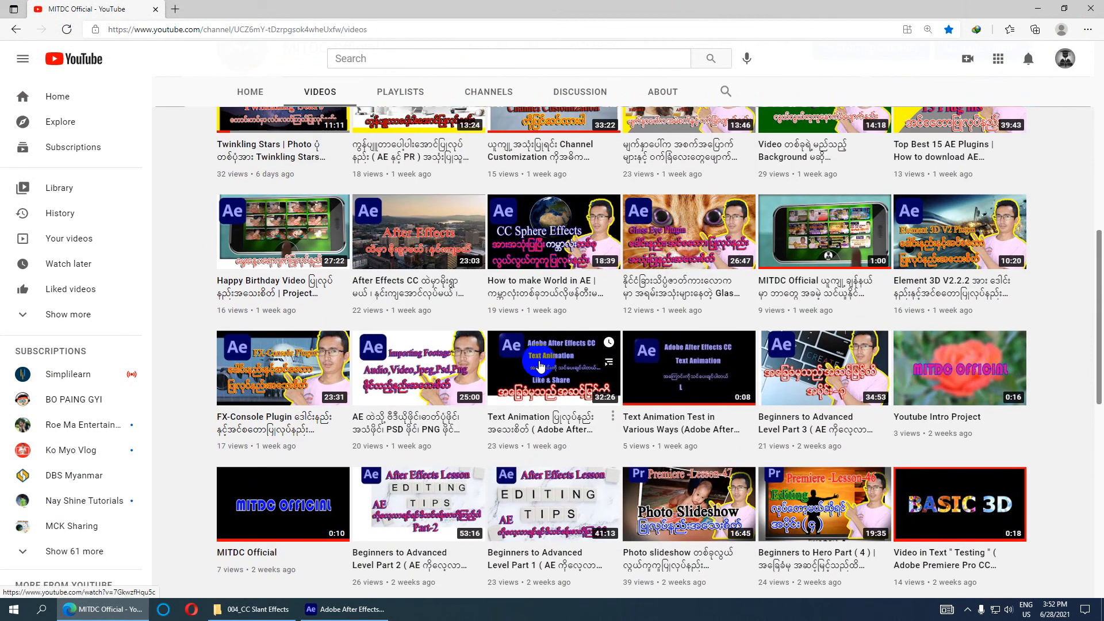
{"action": "scroll", "coordinate": [540, 361], "scroll_direction": "up", "scroll_amount": 1}
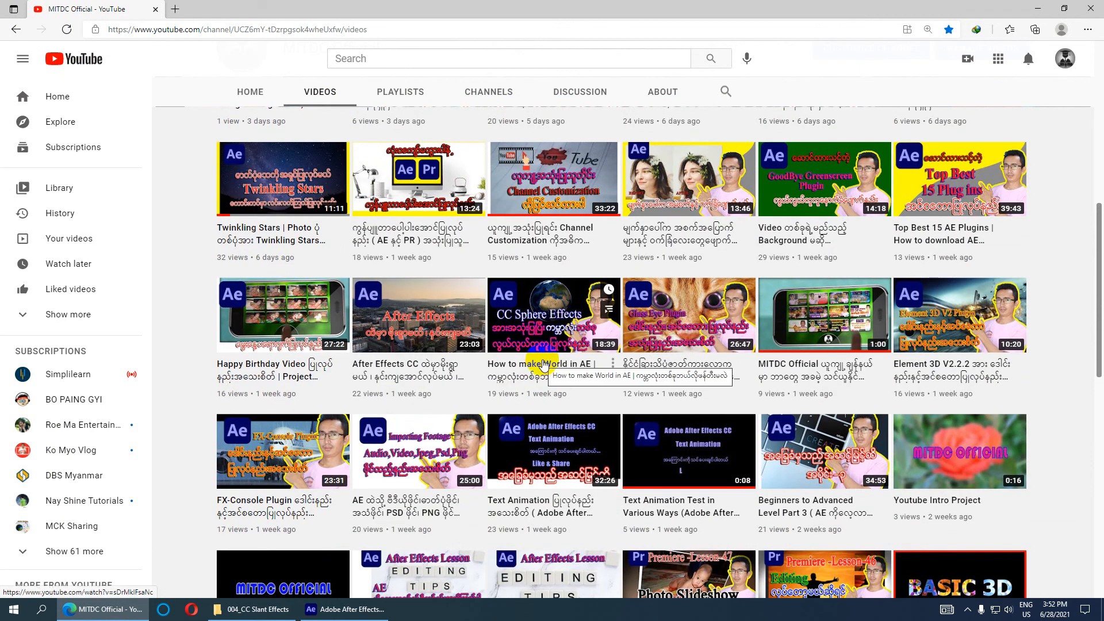
{"action": "scroll", "coordinate": [543, 365], "scroll_direction": "down", "scroll_amount": 1}
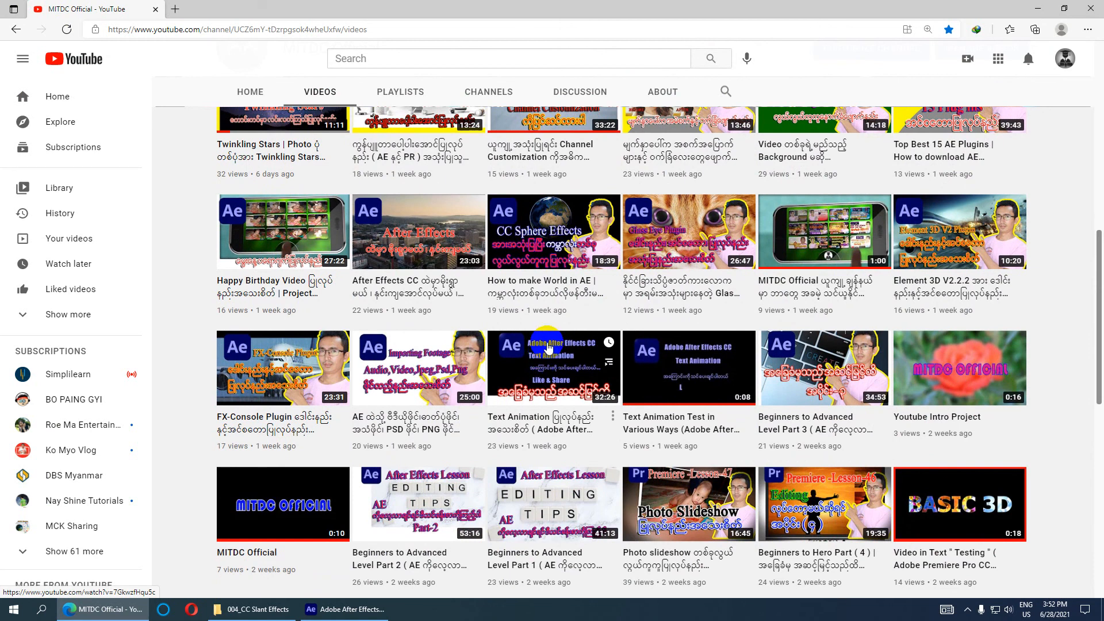
{"action": "scroll", "coordinate": [546, 345], "scroll_direction": "up", "scroll_amount": 2}
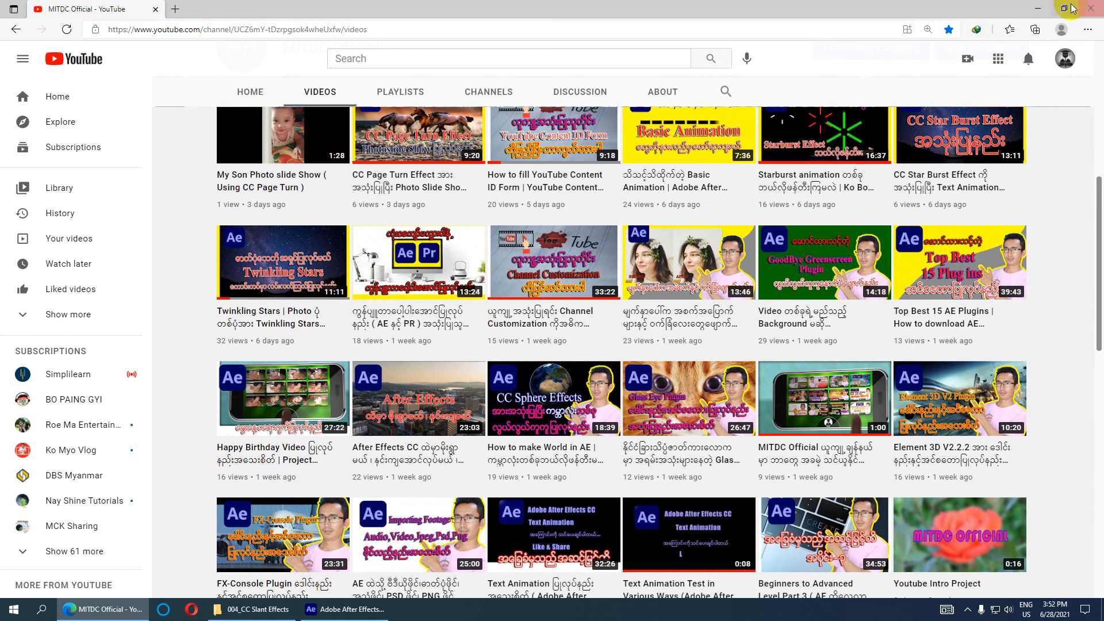
{"action": "left_click", "coordinate": [1038, 8]}
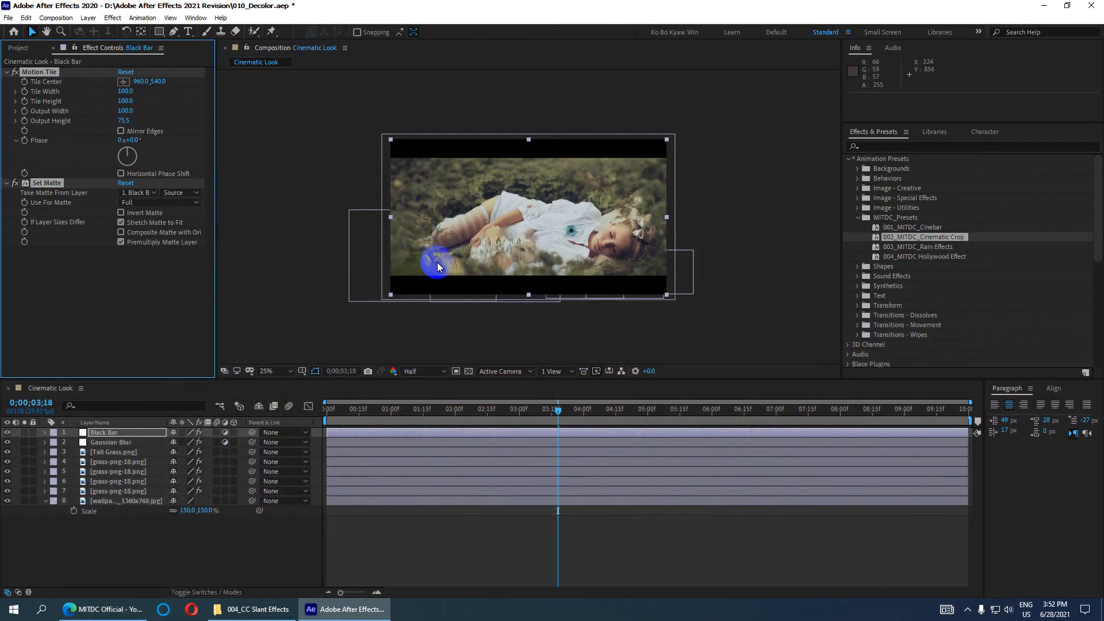
Preview the composition with its black bars from 0;00;00;00, with the frame fitted to the viewer.
{"action": "left_click_drag", "start_coordinate": [558, 410], "coordinate": [327, 410]}
{"action": "key", "text": "space"}
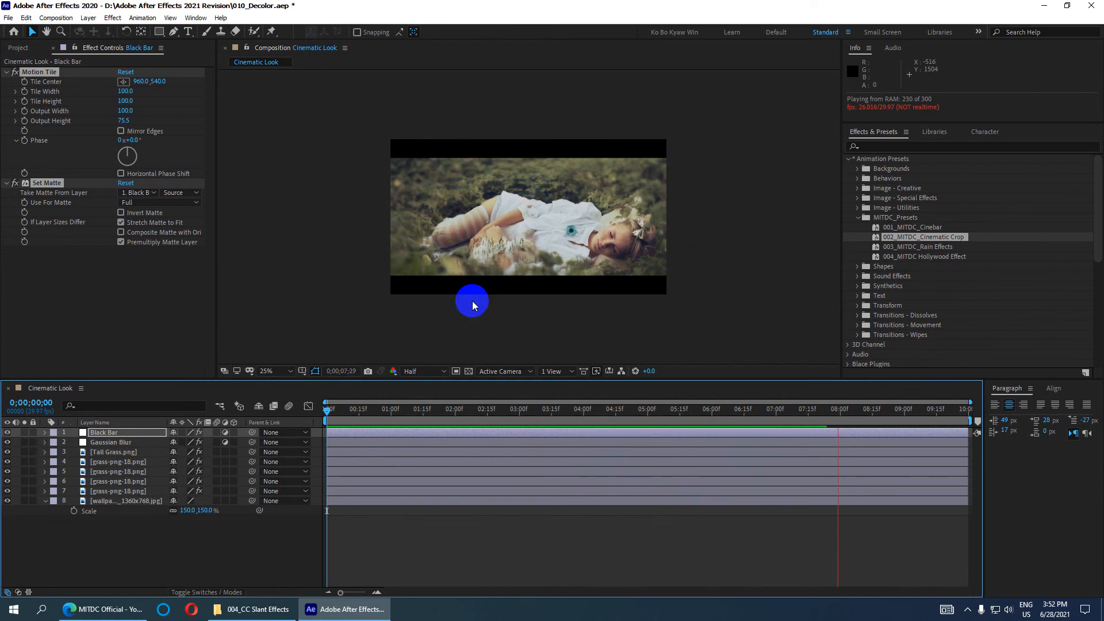
{"action": "left_click", "coordinate": [274, 373]}
{"action": "left_click", "coordinate": [281, 393]}
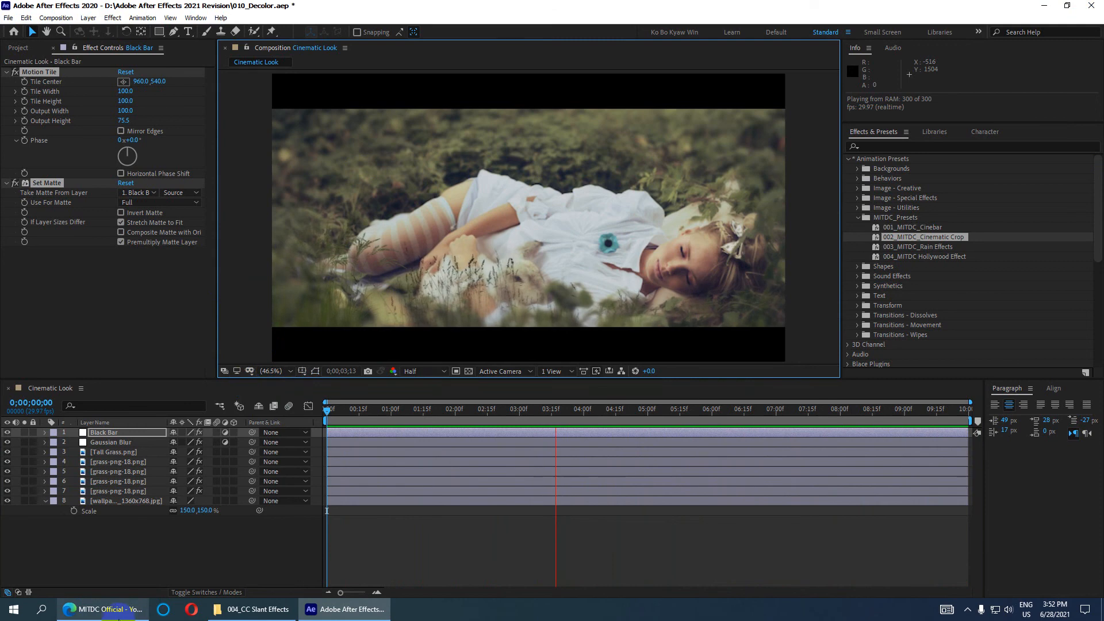
Switch to the browser and show the beginning of the MITDC Official channel's Videos page.
{"action": "left_click", "coordinate": [86, 609]}
{"action": "scroll", "coordinate": [311, 263], "scroll_direction": "up", "scroll_amount": 8}
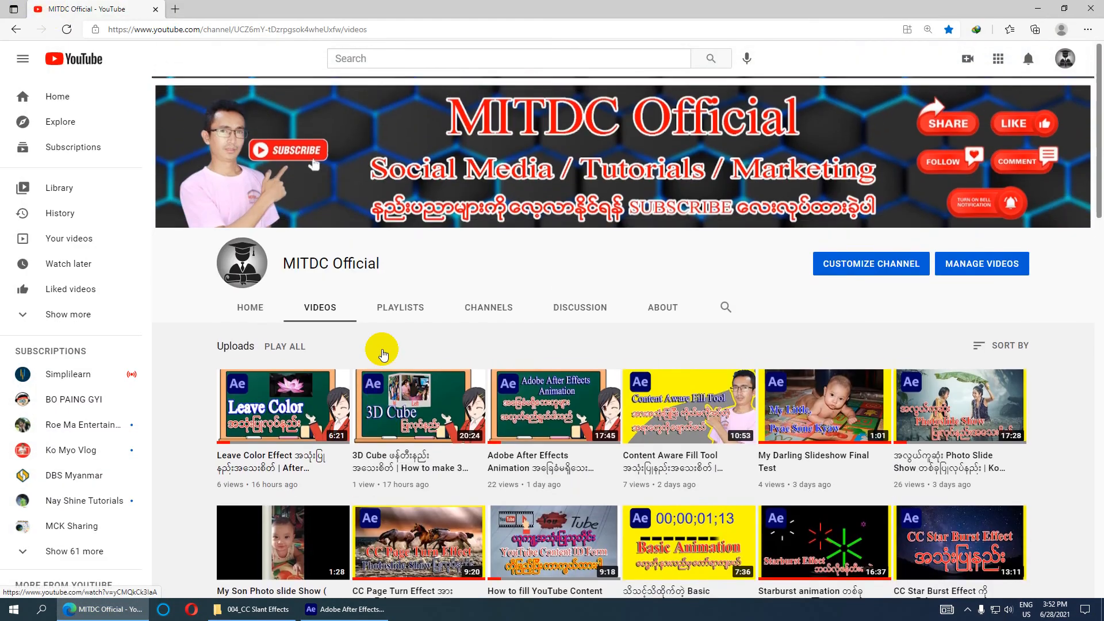